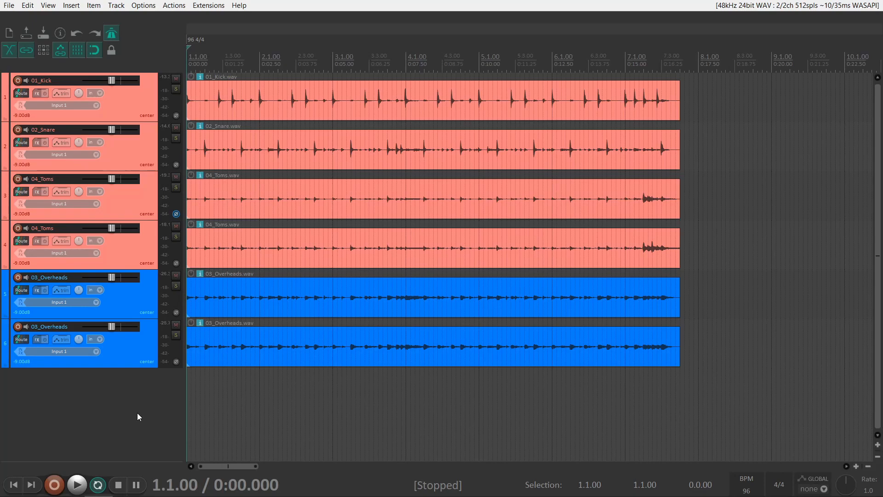
# - Play back the drums, including the tom fill from 7.2.00 without the metronome, and inspect the snare hit near 7.3.00
pyautogui.press('space')
pyautogui.click(643, 68)
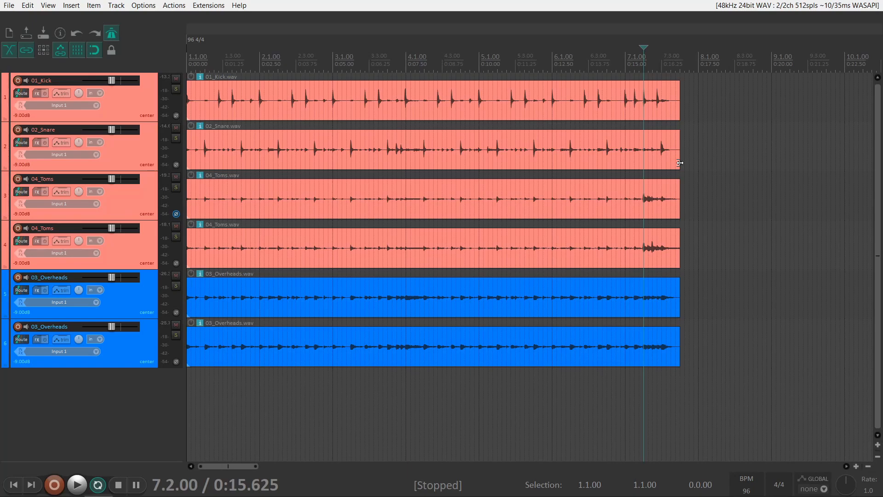
pyautogui.scroll(5, 680, 162)
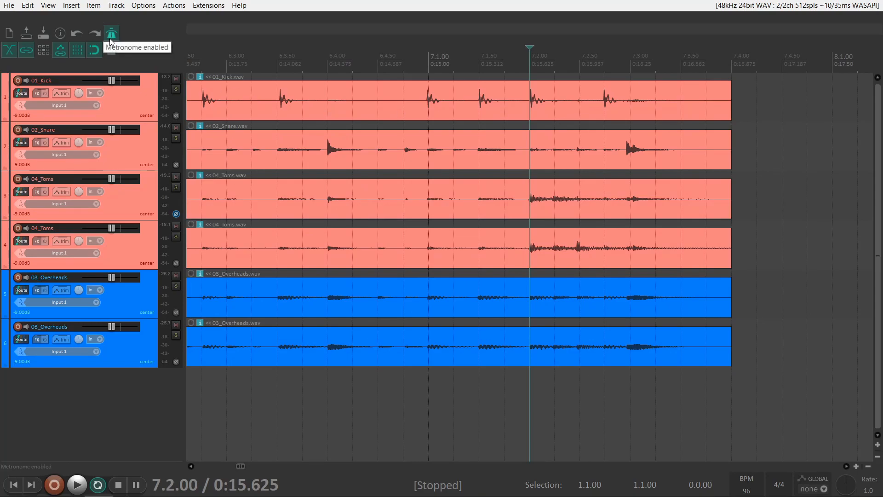
pyautogui.press('space')
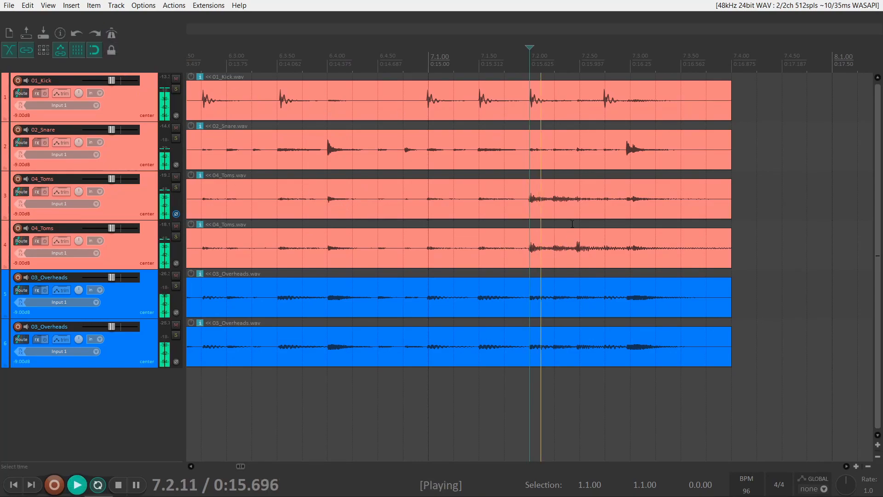
pyautogui.press('space')
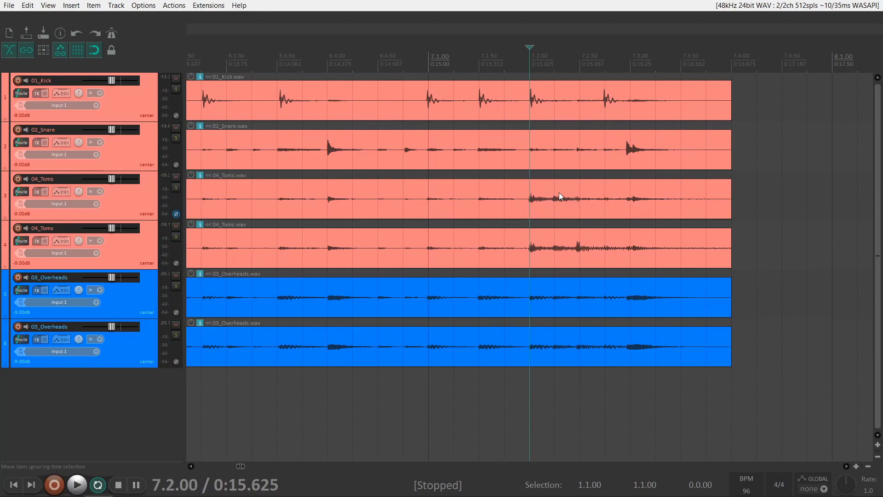
pyautogui.click(633, 154)
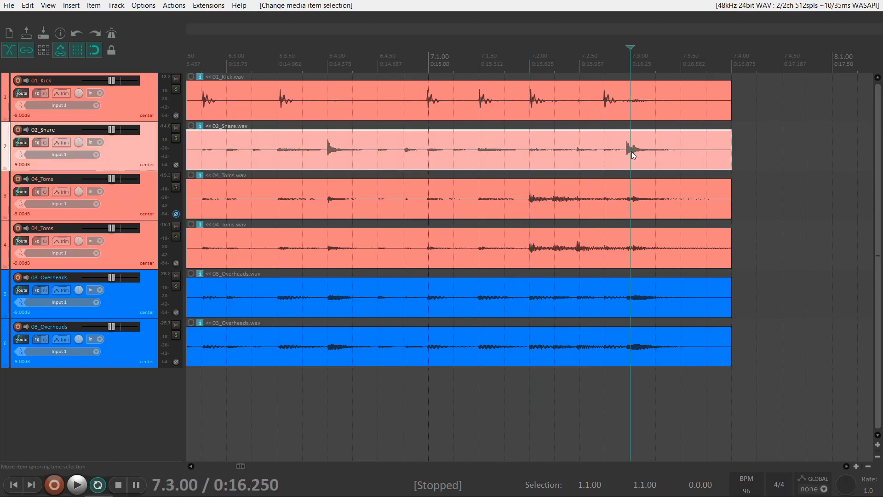
pyautogui.scroll(2, 630, 155)
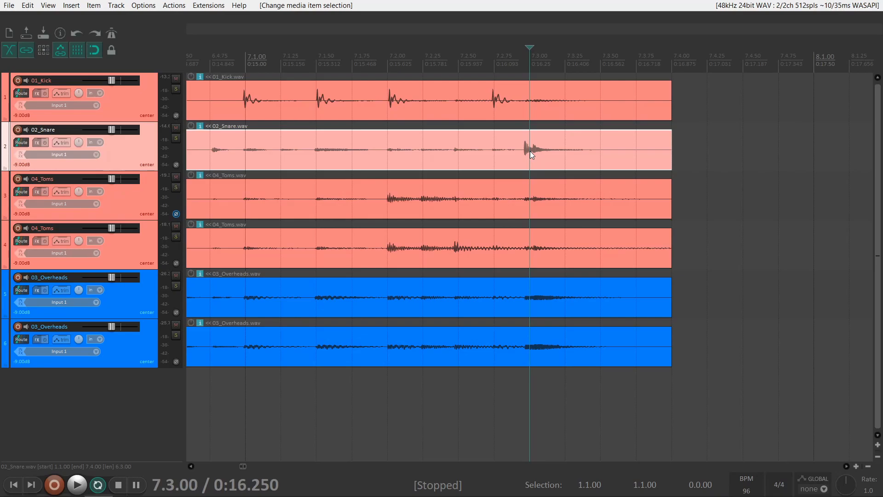
# - Split all six drum items at 7.2.00 and insert a marker there
pyautogui.click(385, 63)
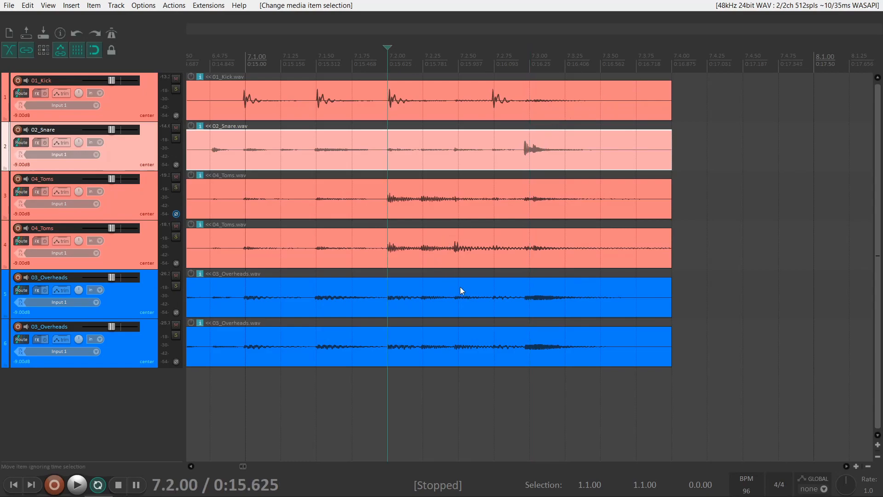
pyautogui.moveTo(435, 392); pyautogui.dragTo(365, 90)
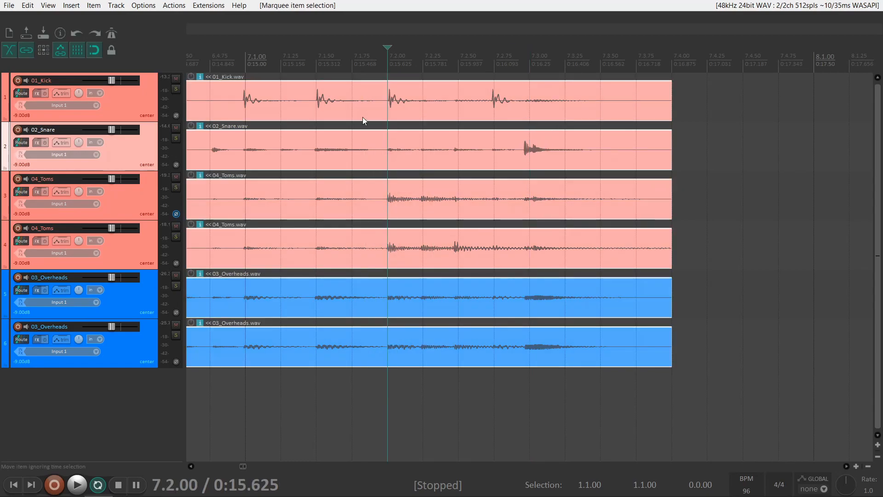
pyautogui.press('s')
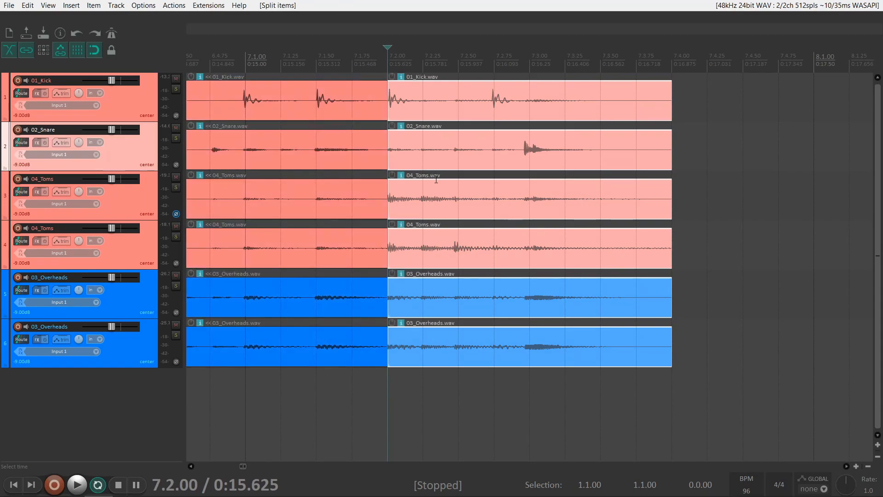
pyautogui.press('m')
# - Group the six drum items before the marker and deselect them
pyautogui.scroll(-3, 492, 203)
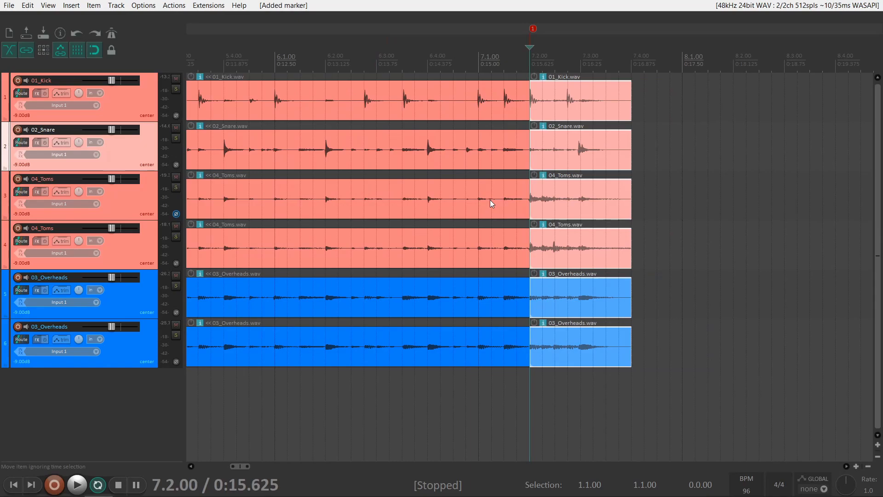
pyautogui.scroll(-3, 490, 200)
pyautogui.moveTo(453, 394); pyautogui.dragTo(346, 88)
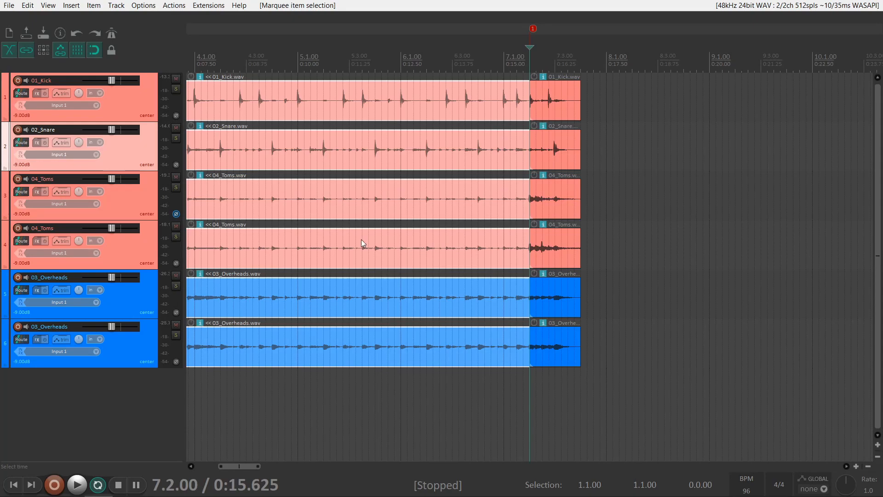
pyautogui.hotkey('ctrl', 'g')
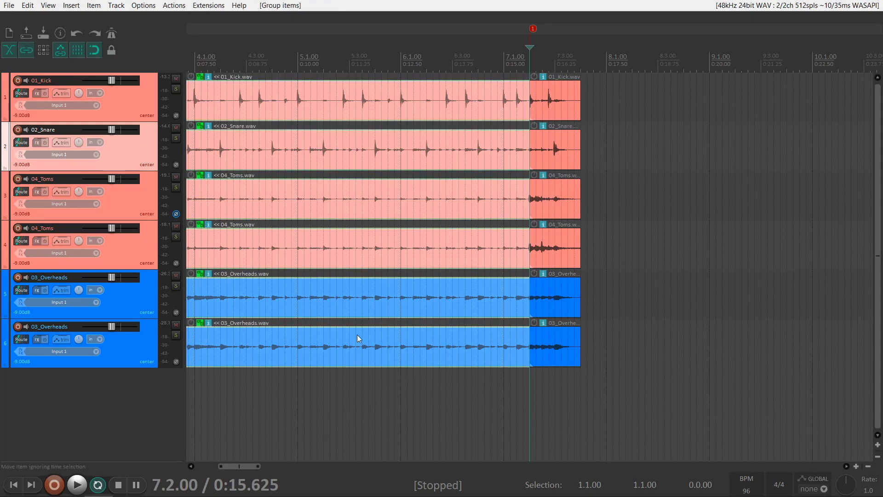
pyautogui.click(362, 395)
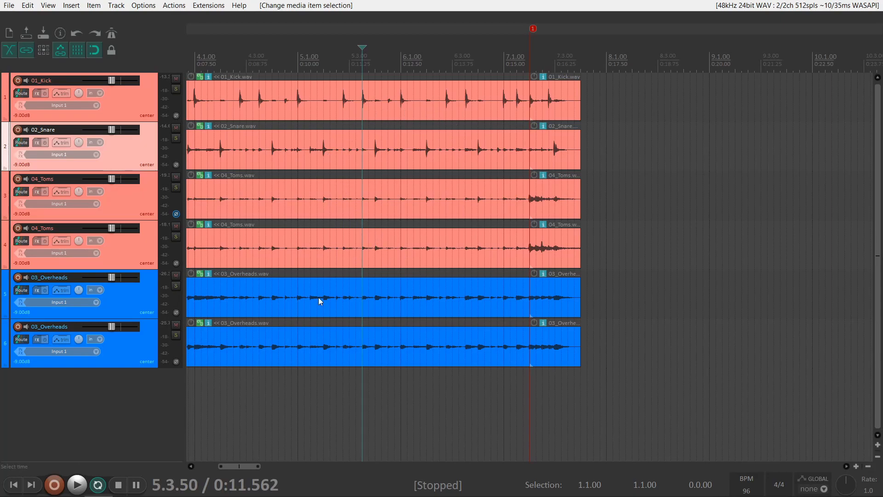
# - Set the grid line spacing to 1/4
pyautogui.rightClick(77, 55)
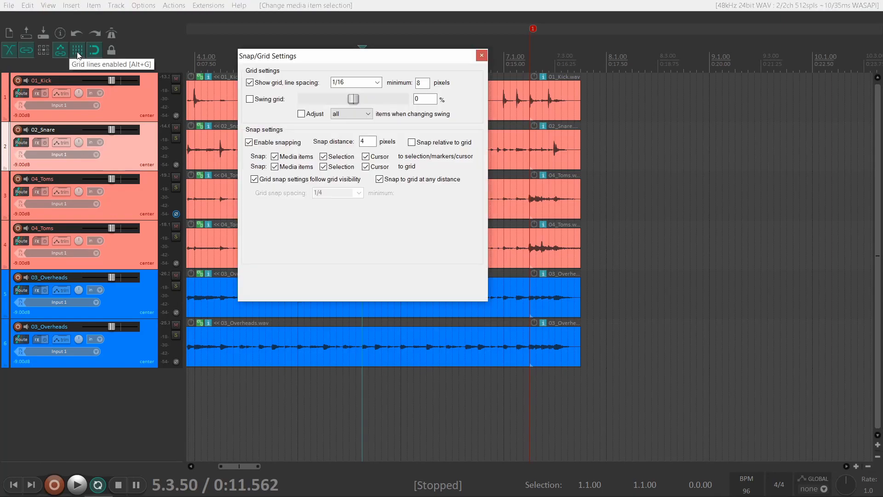
pyautogui.click(376, 85)
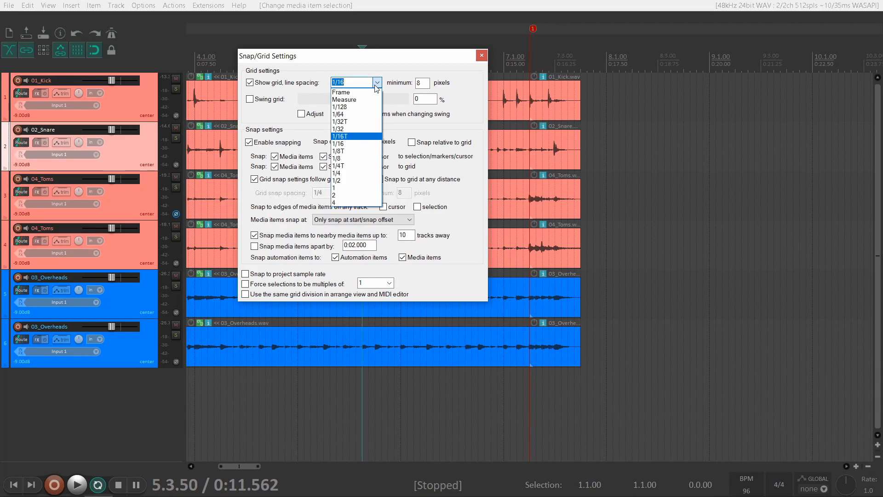
pyautogui.click(340, 173)
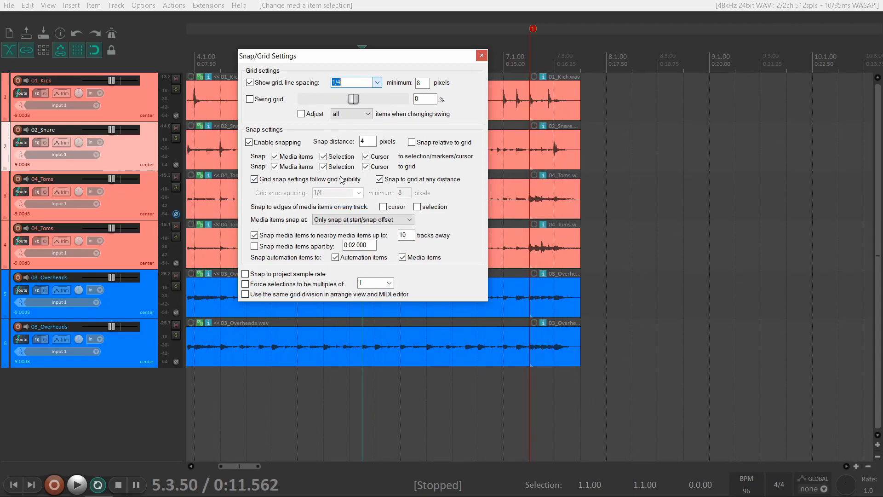
pyautogui.click(480, 57)
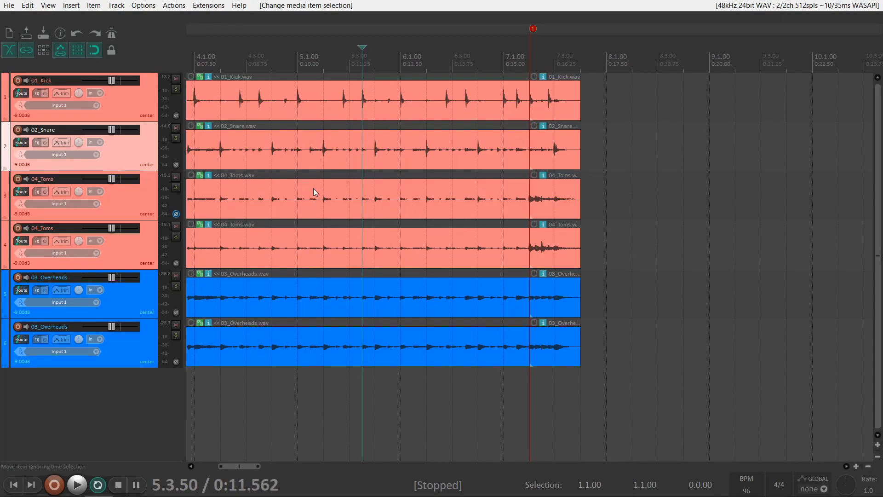
# - Examine the snare hits around 3.4.00 against the quarter-note grid lines
pyautogui.press('Home')
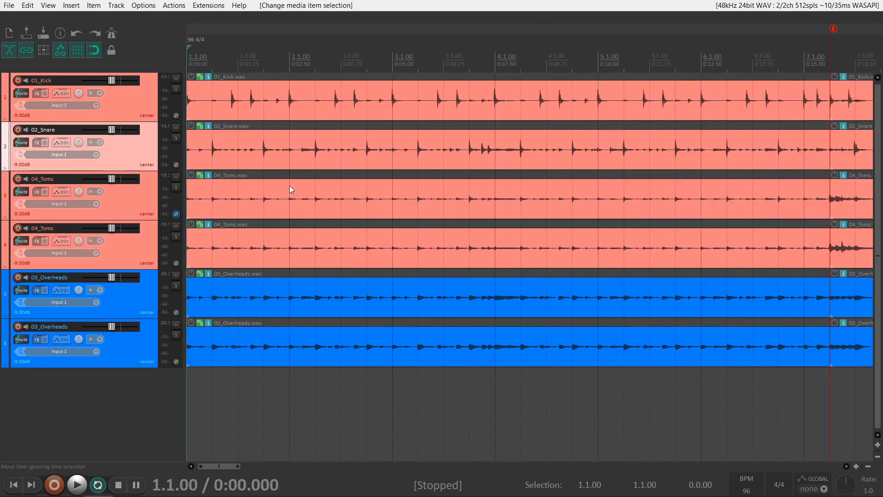
pyautogui.click(483, 112)
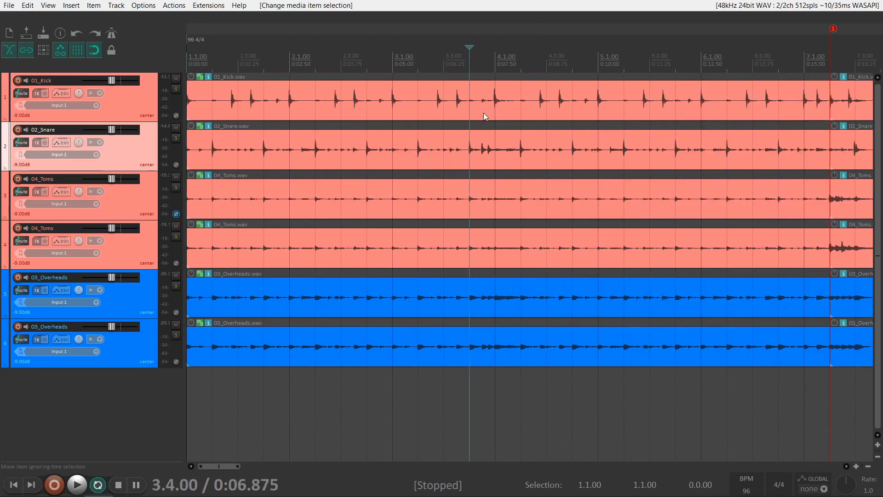
pyautogui.scroll(4, 495, 154)
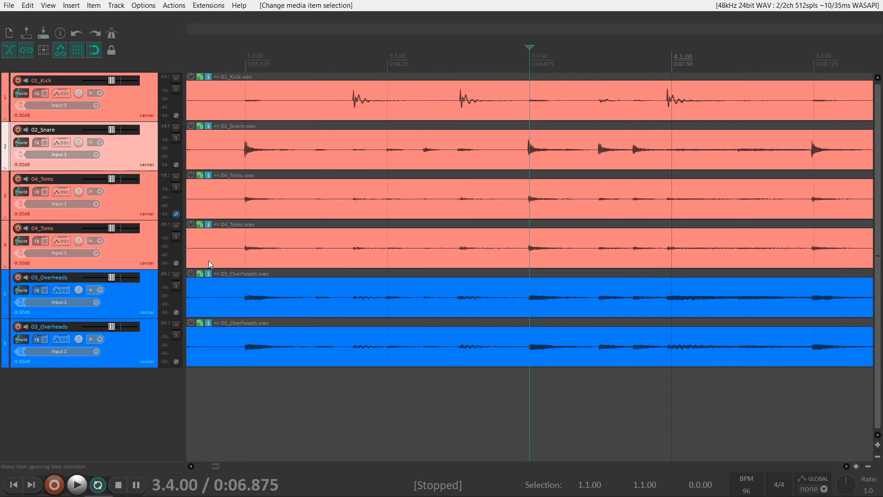
pyautogui.scroll(2, 130, 261)
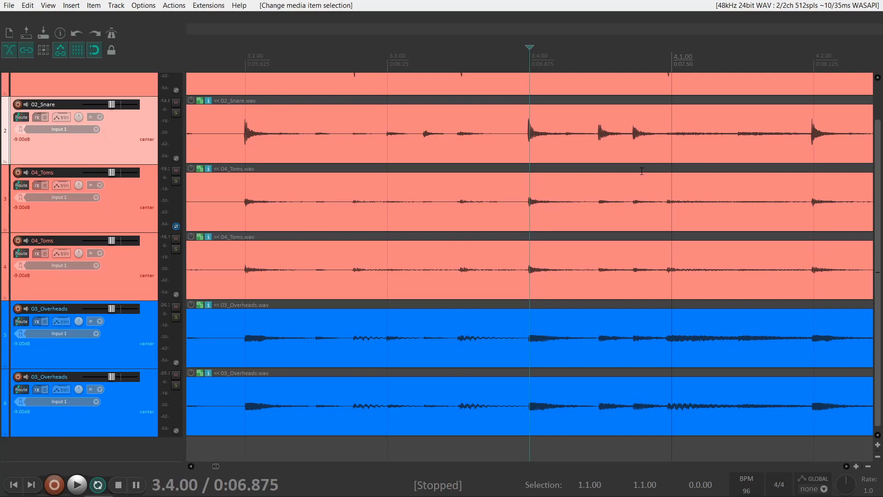
# - Set the grid line spacing to 1/16
pyautogui.rightClick(77, 51)
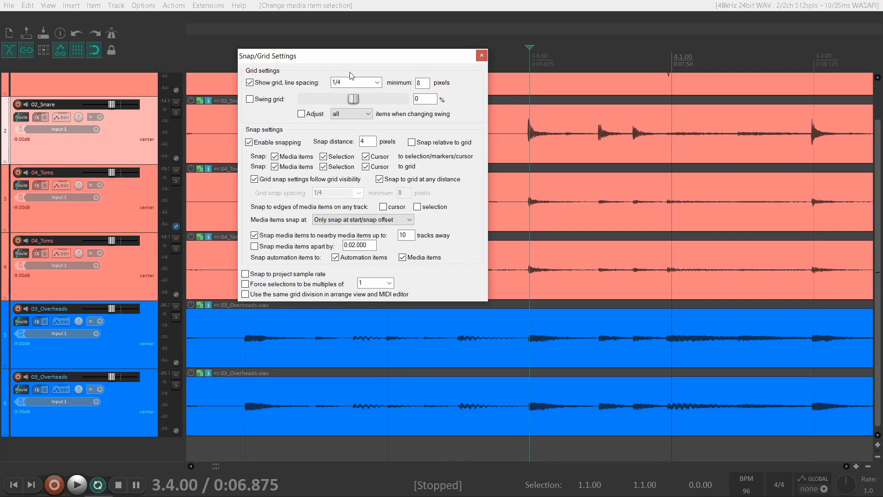
pyautogui.click(371, 83)
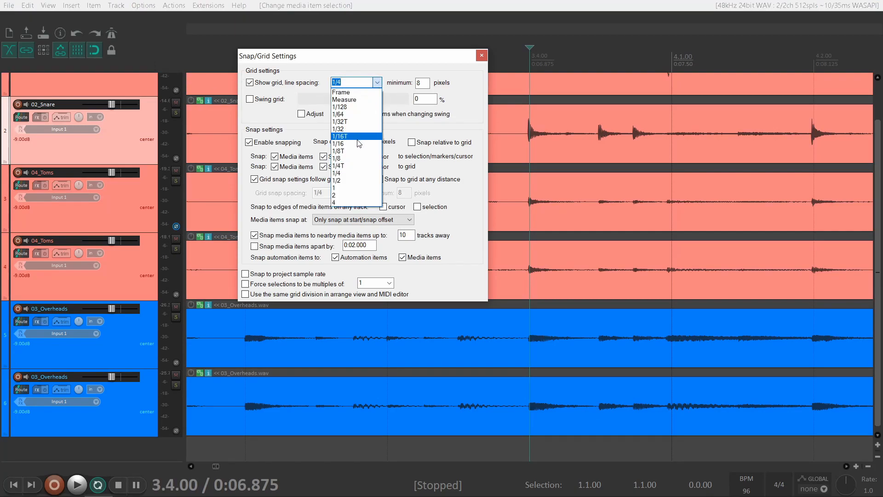
pyautogui.click(355, 143)
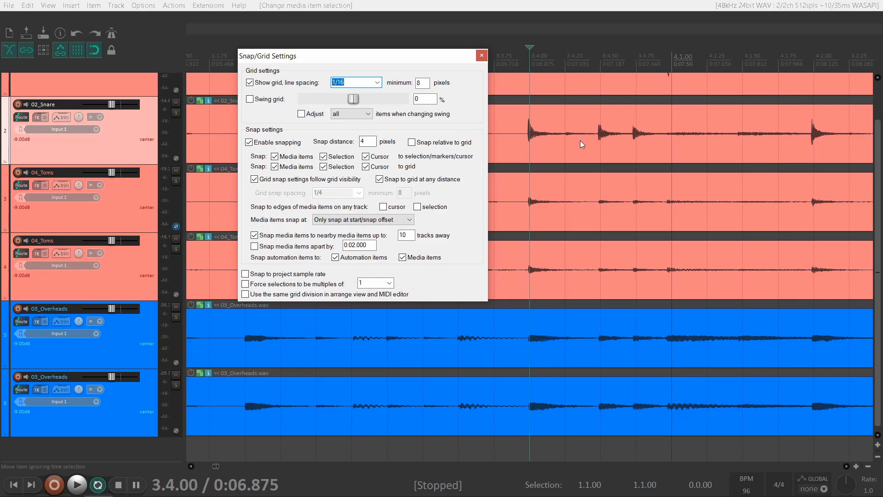
pyautogui.click(483, 56)
# - View the whole drum arrangement and look through the item processing commands
pyautogui.scroll(-2, 581, 161)
pyautogui.scroll(-3, 581, 161)
pyautogui.scroll(-2, 581, 161)
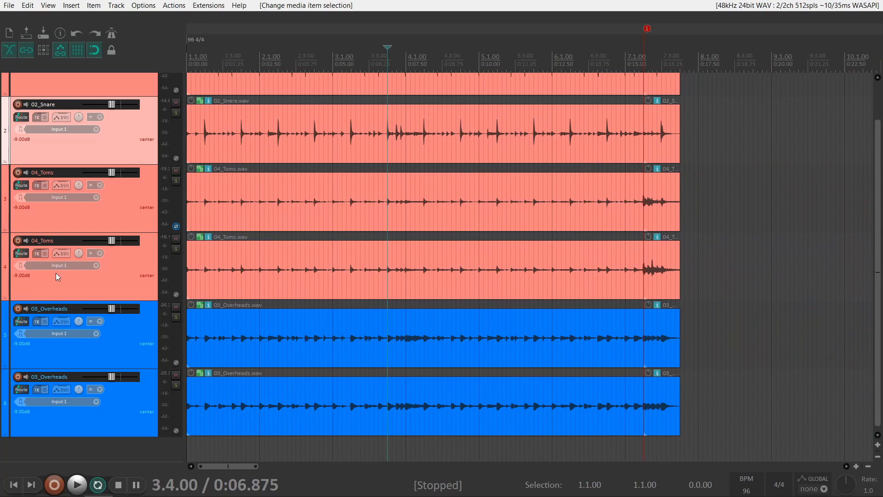
pyautogui.scroll(-4, 63, 261)
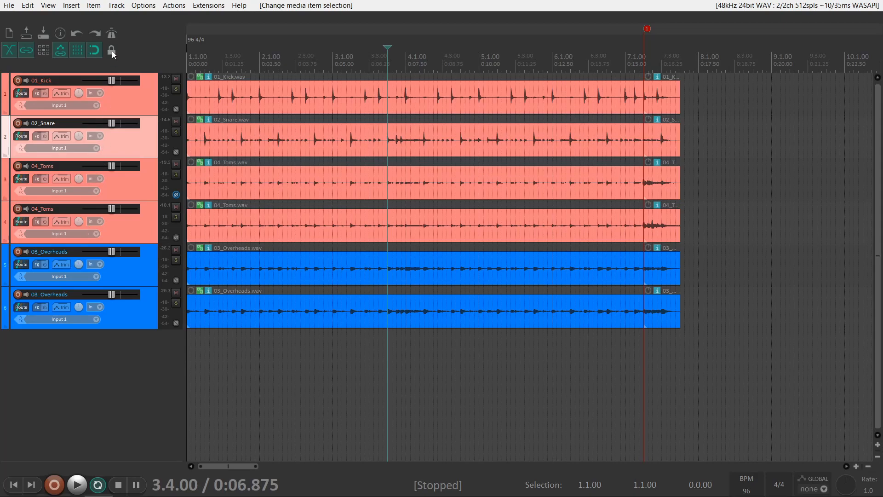
pyautogui.click(94, 6)
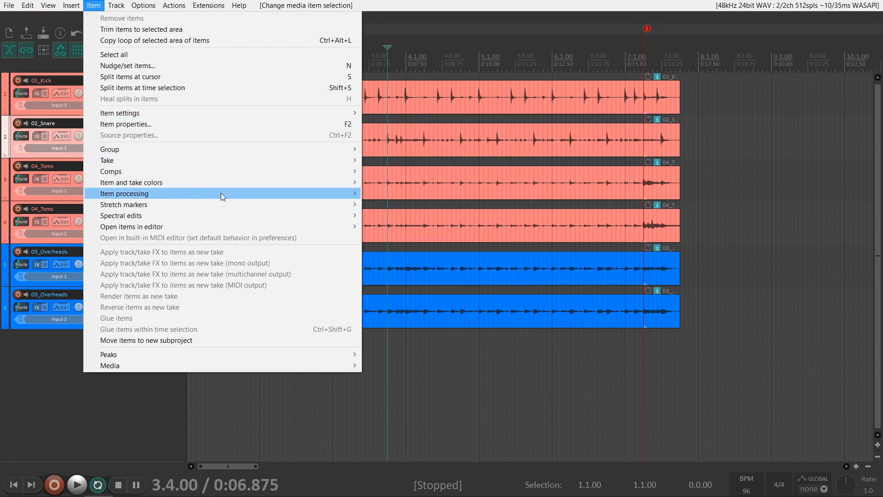
pyautogui.moveTo(340, 193)
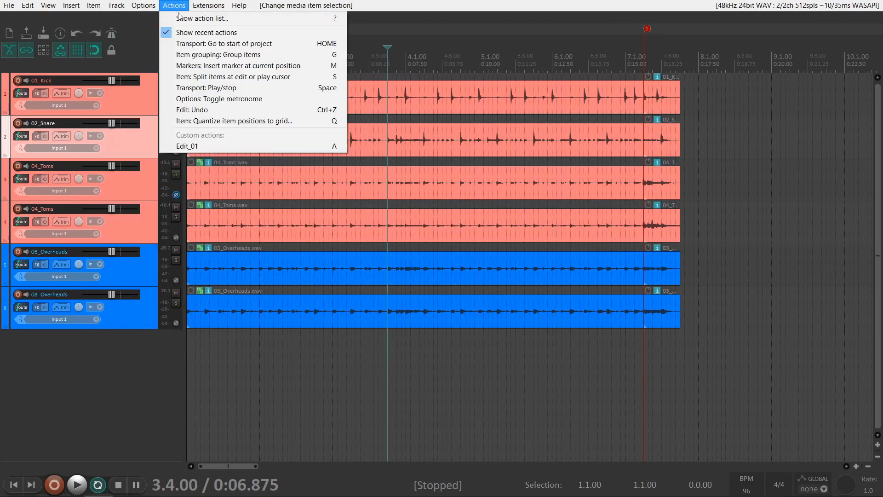
# - Search the action list for "quantize" and check the shortcut assigned to "Item: Quantize item positions to grid"
pyautogui.click(184, 18)
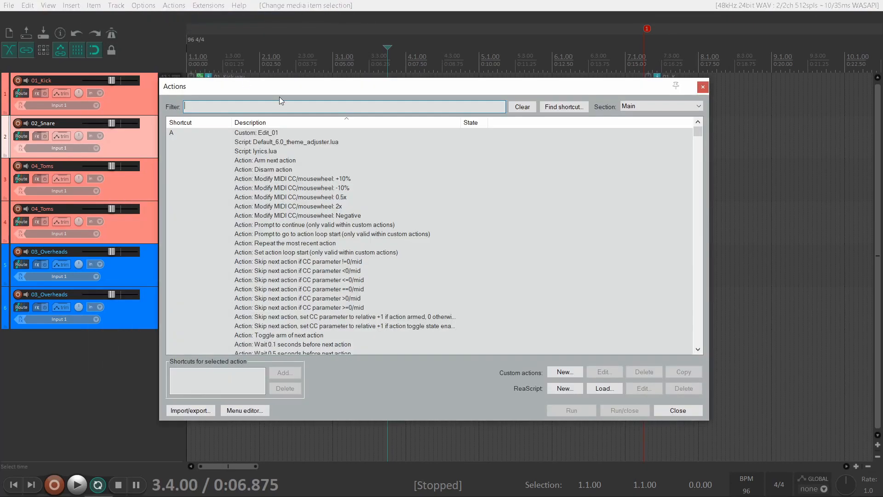
pyautogui.write('quantize')
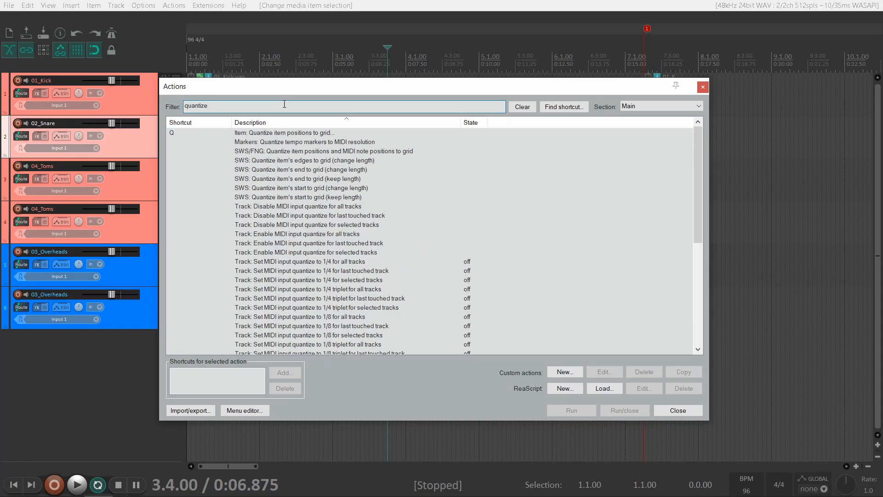
pyautogui.click(276, 133)
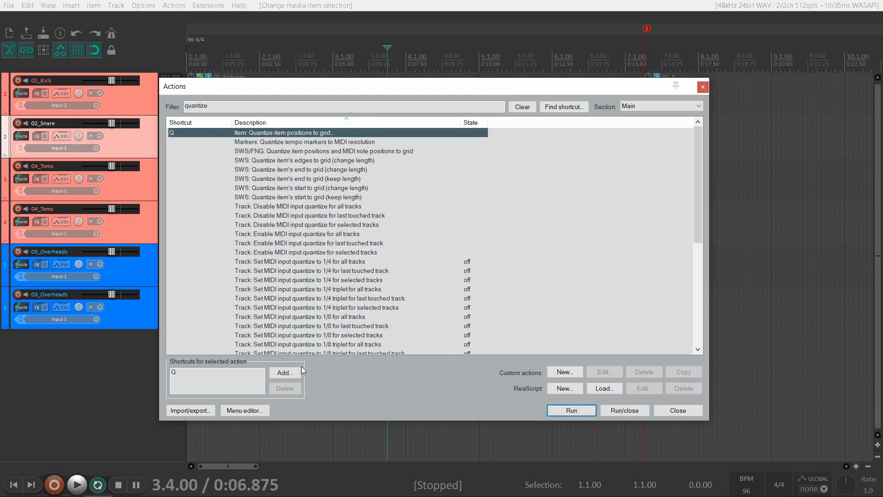
pyautogui.click(282, 376)
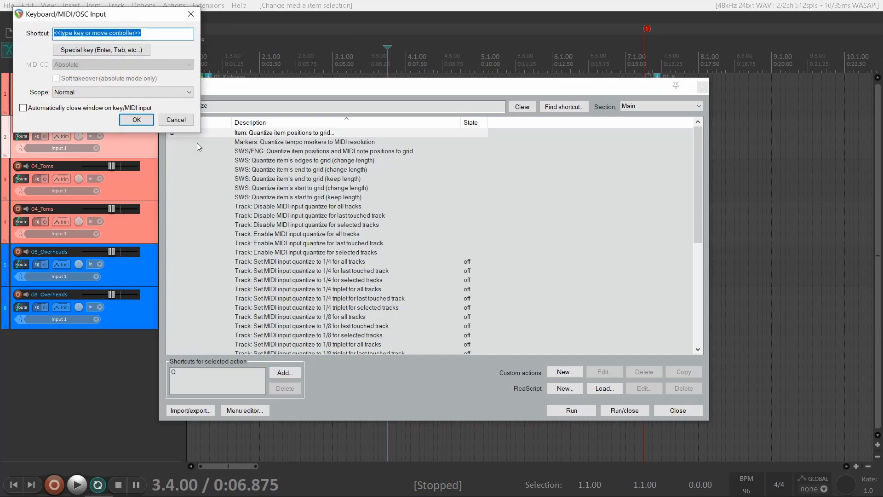
pyautogui.click(176, 119)
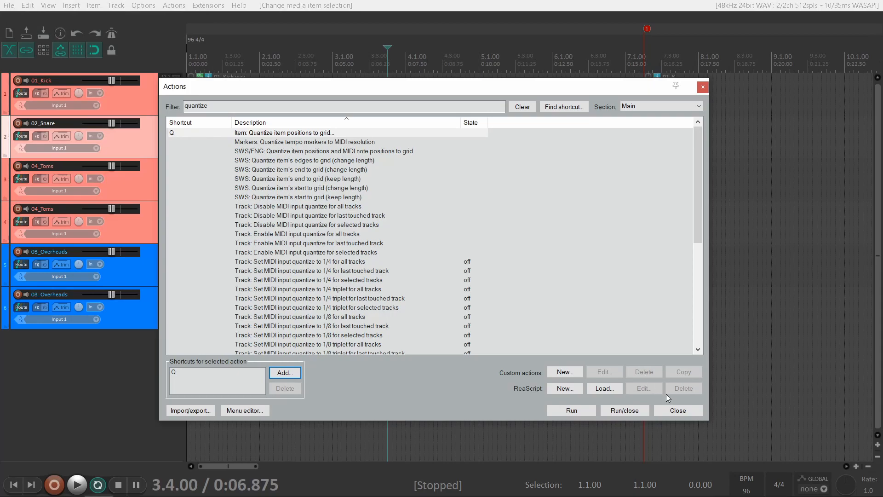
pyautogui.click(674, 409)
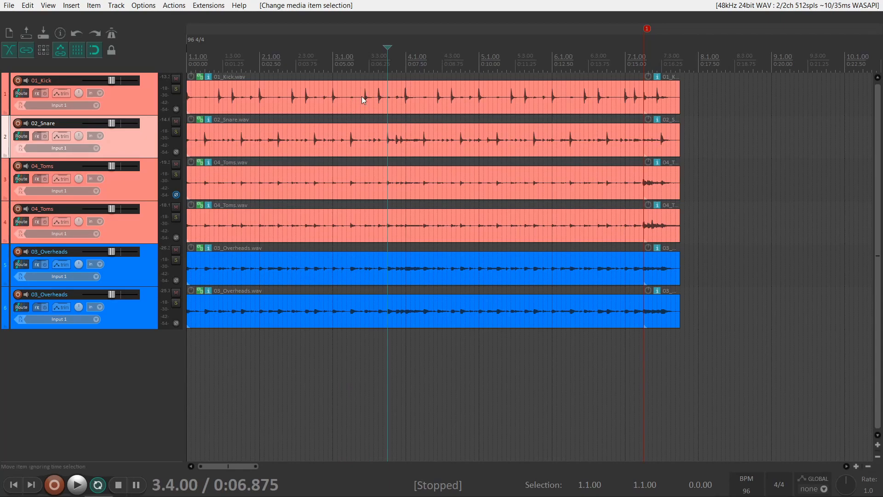
# - Open Dynamic split for the main kick item before the tom fill, with the action set to Split selected and grouped items
pyautogui.click(336, 95)
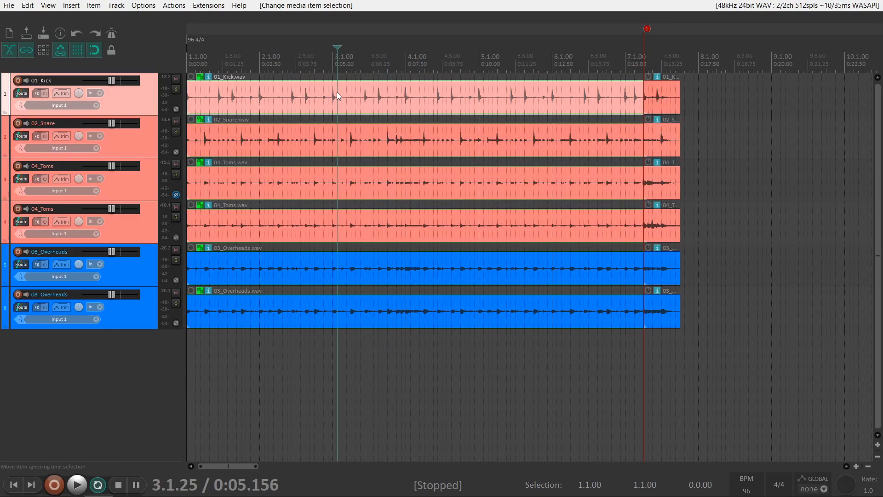
pyautogui.press('d')
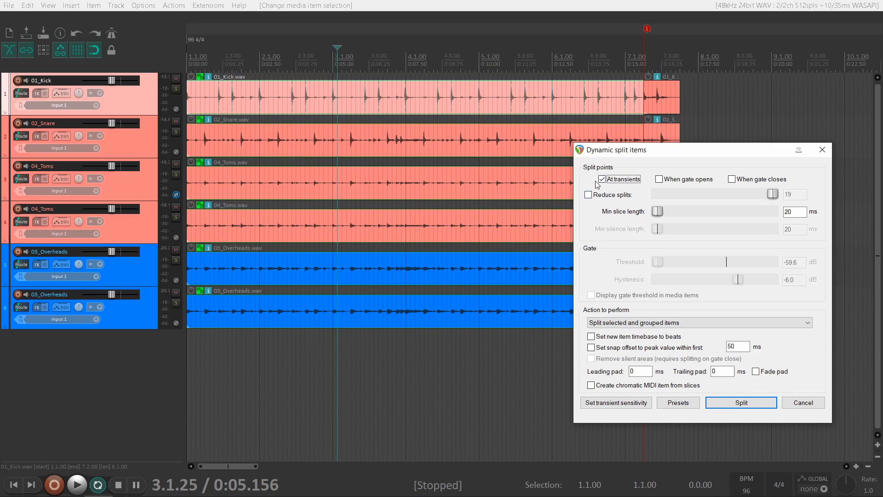
pyautogui.click(621, 324)
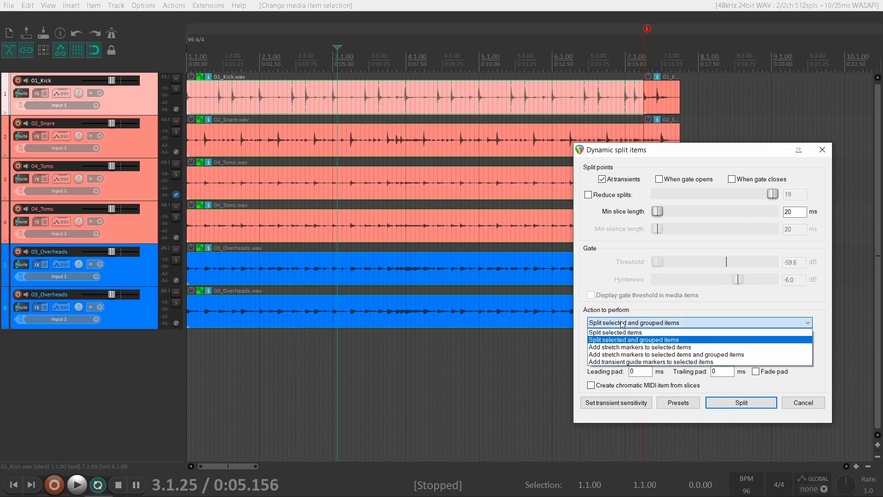
pyautogui.click(639, 340)
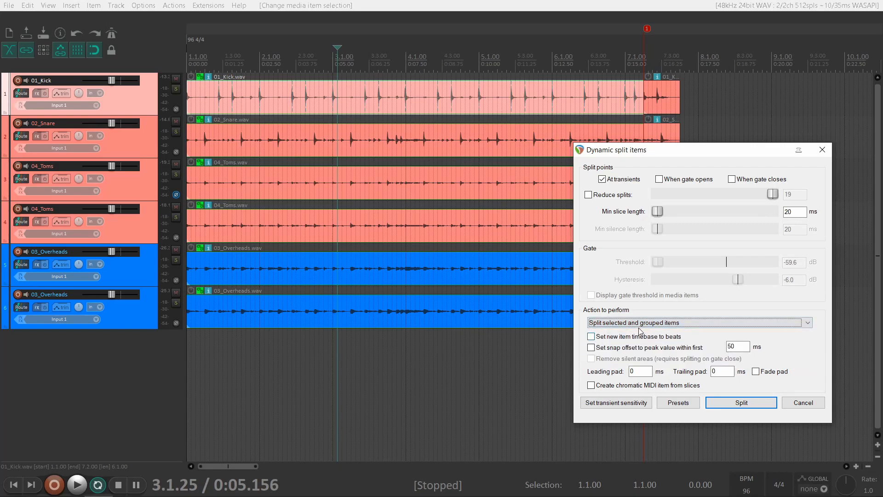
pyautogui.click(640, 324)
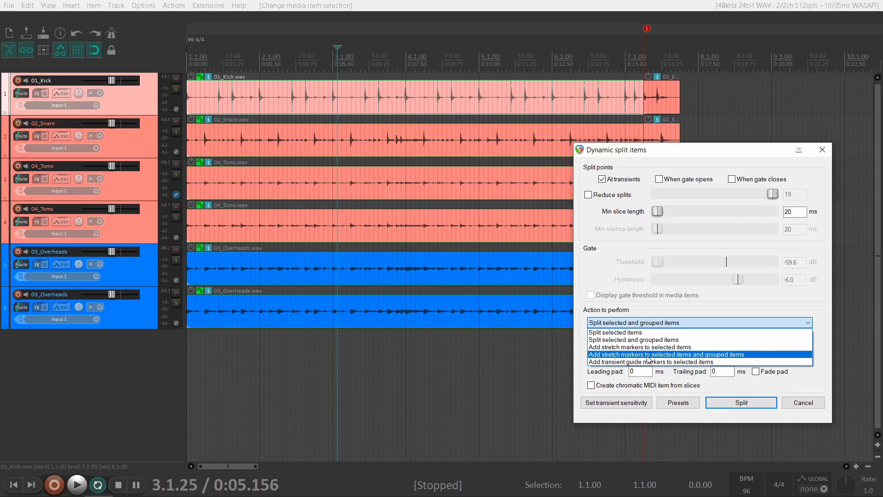
pyautogui.click(627, 340)
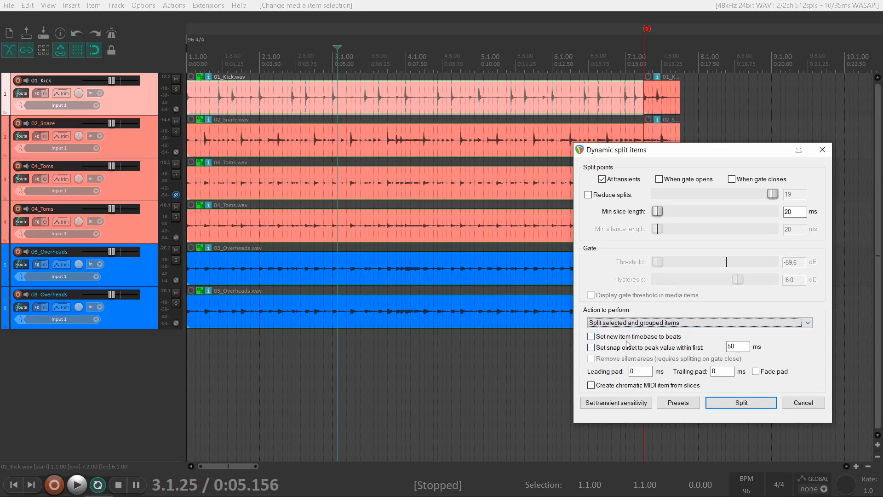
# - Try a transient detection threshold of -41.0 dB on the kick, and settle on -17.4 dB
pyautogui.click(610, 407)
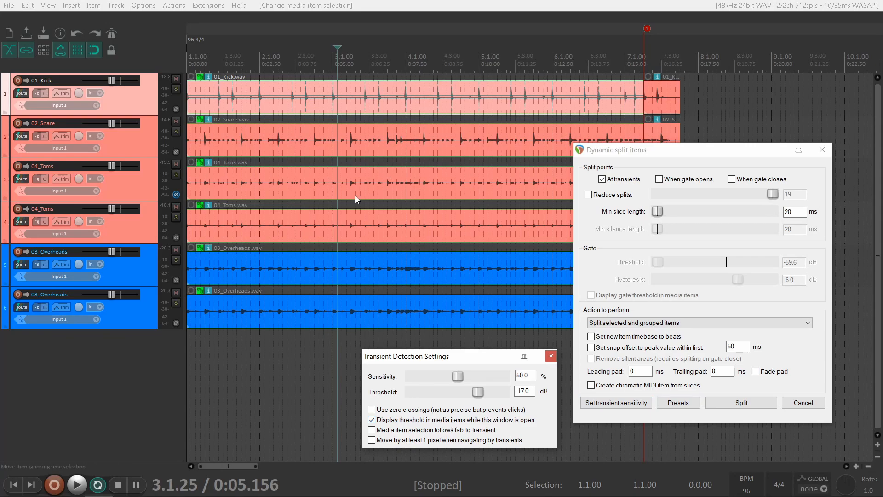
pyautogui.scroll(4, 123, 294)
pyautogui.scroll(4, 123, 293)
pyautogui.scroll(2, 124, 293)
pyautogui.scroll(2, 124, 291)
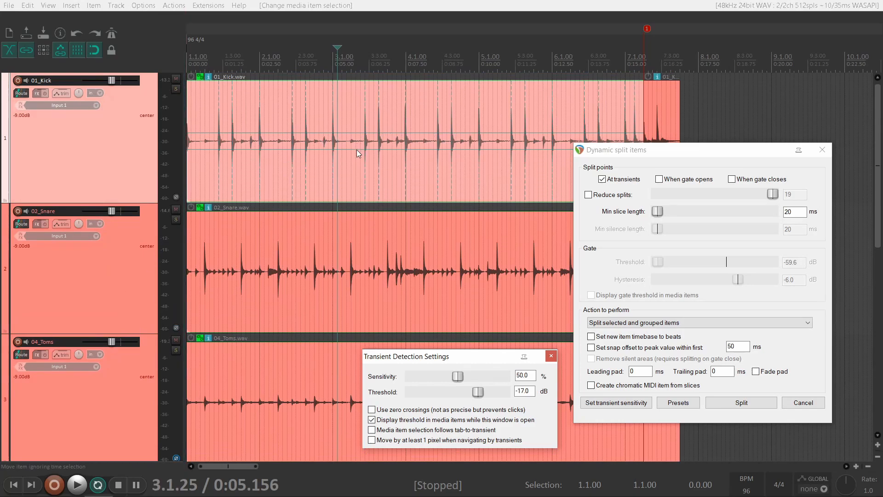
pyautogui.moveTo(474, 396); pyautogui.dragTo(439, 404)
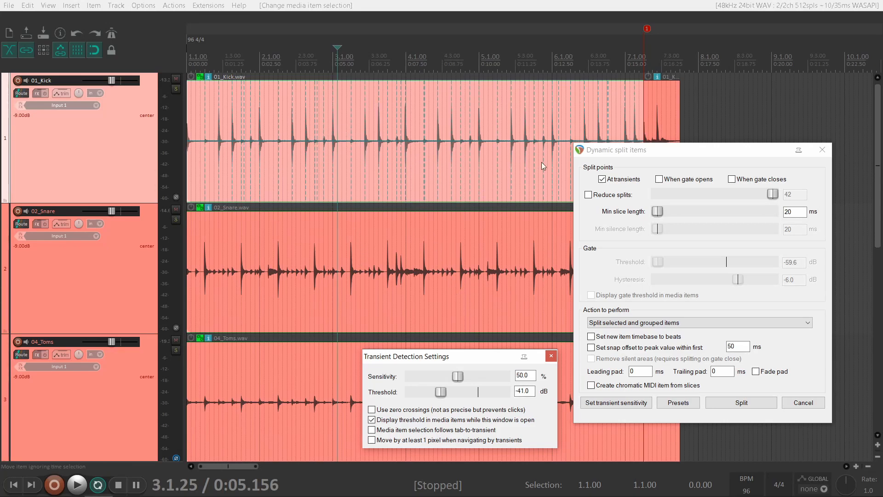
pyautogui.moveTo(449, 398); pyautogui.dragTo(478, 399)
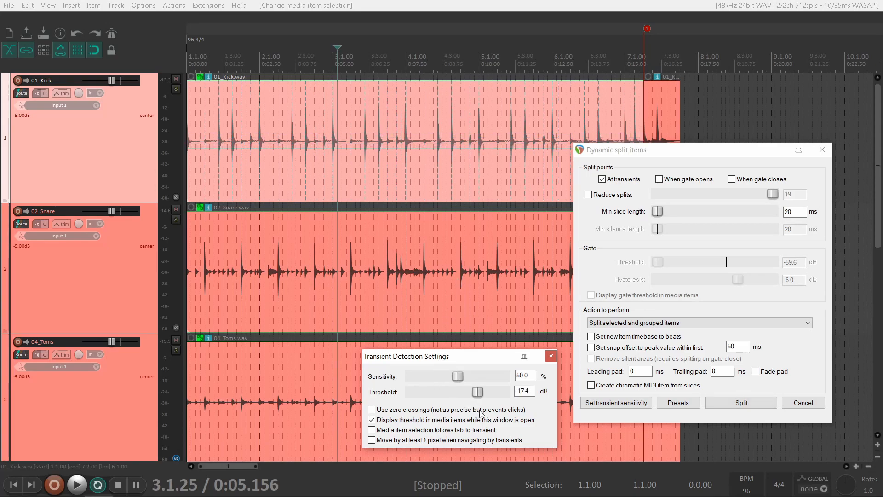
# - Check the split marker at the 3.1.00 kick hit and split the kick and its grouped items at the transients
pyautogui.moveTo(620, 149); pyautogui.dragTo(633, 172)
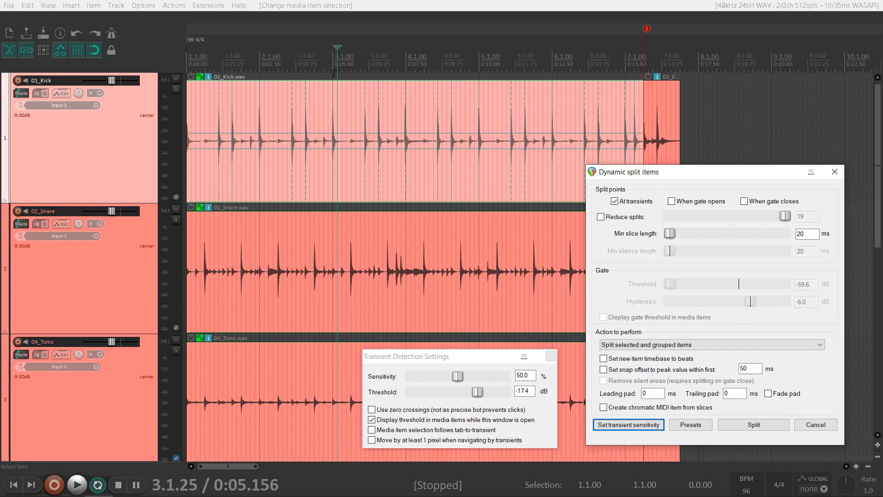
pyautogui.click(333, 57)
pyautogui.scroll(3, 338, 135)
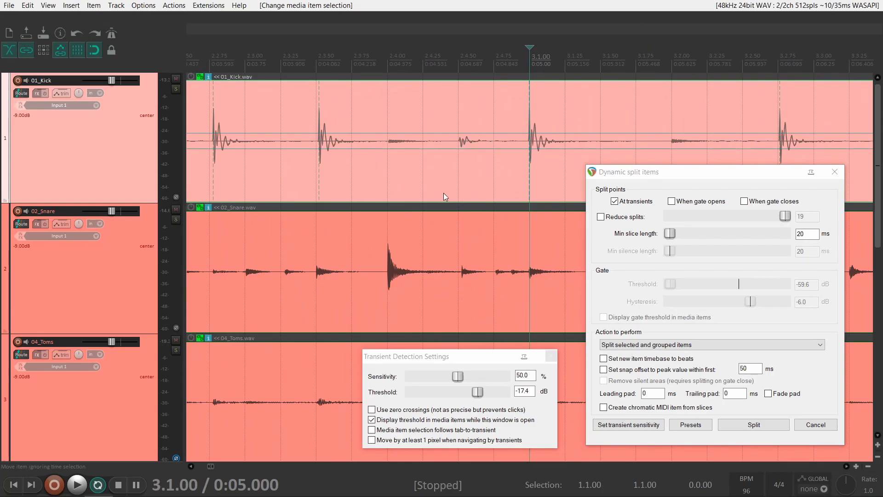
pyautogui.scroll(10, 557, 154)
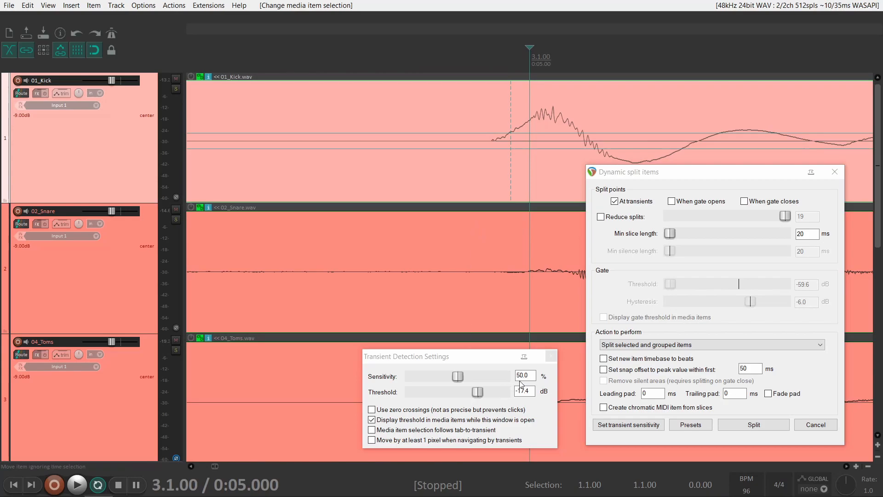
pyautogui.scroll(-12, 524, 162)
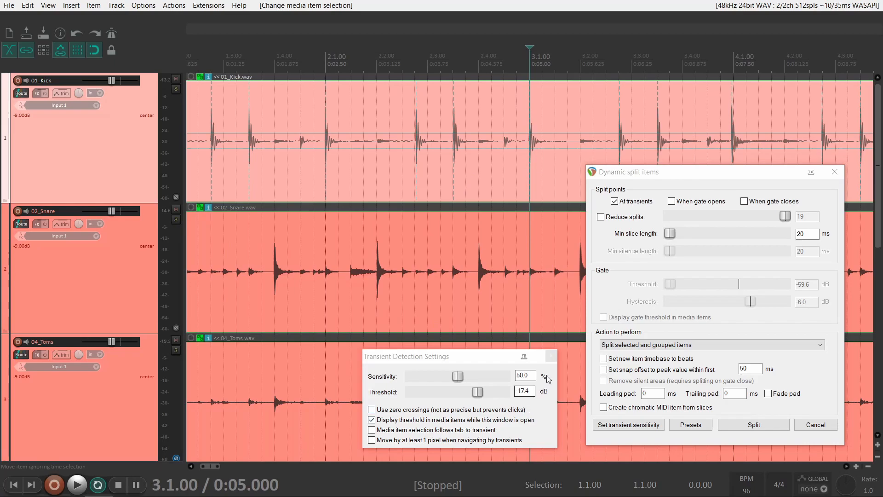
pyautogui.click(552, 357)
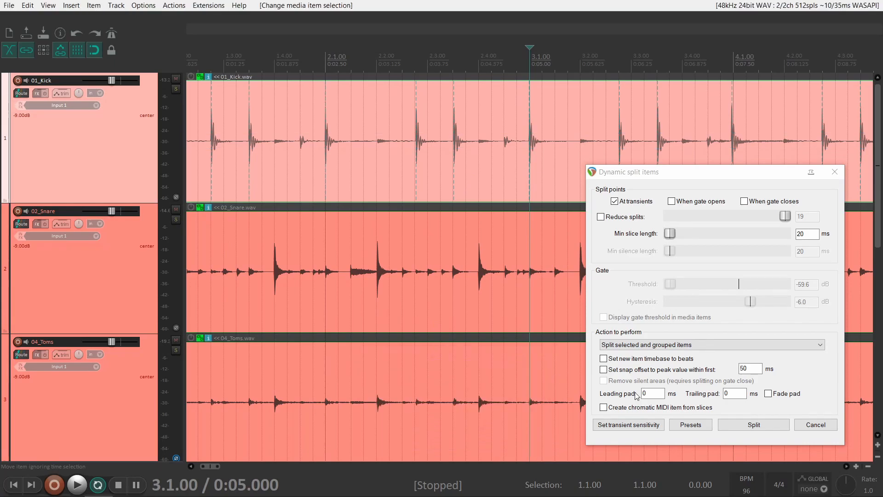
pyautogui.click(744, 428)
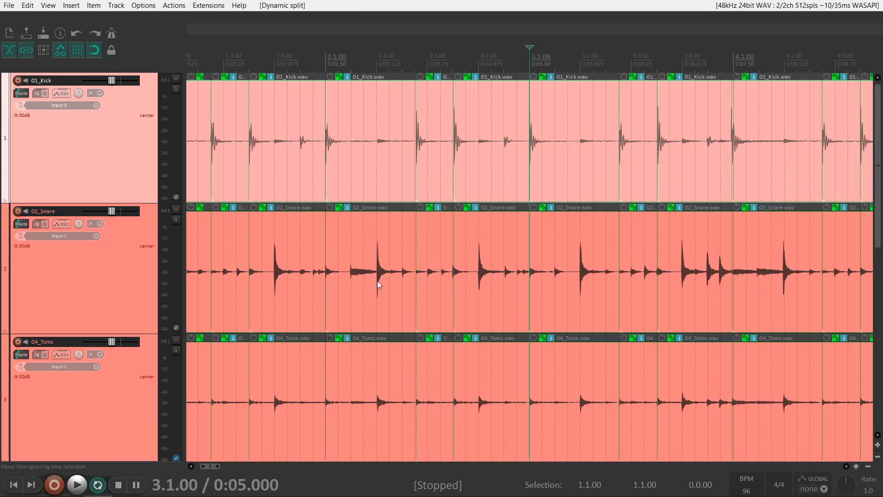
# - Try slipping the audio contents of the grouped drum slices starting at 3.1.00, and undo the change
pyautogui.scroll(-1, 89, 360)
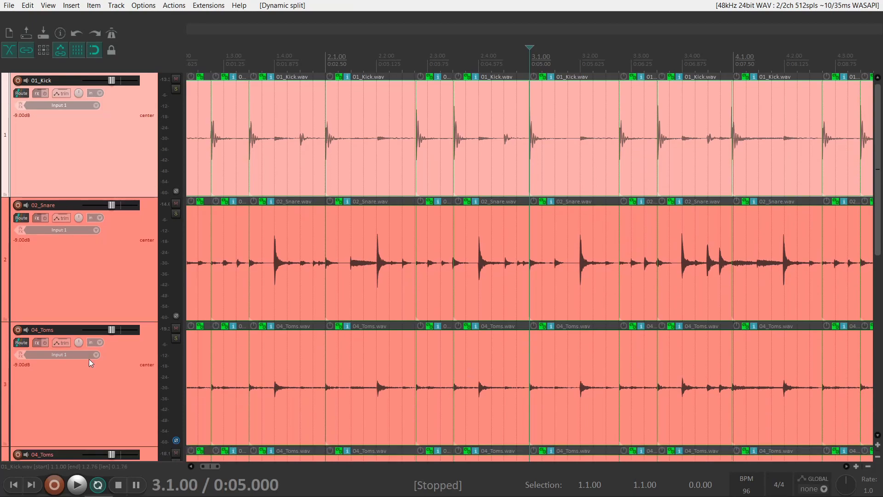
pyautogui.scroll(-3, 89, 358)
pyautogui.scroll(-4, 308, 298)
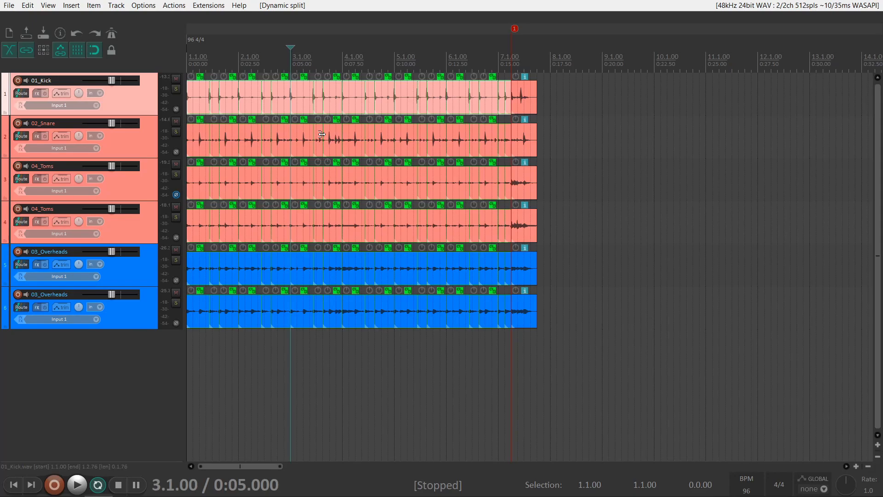
pyautogui.scroll(10, 322, 134)
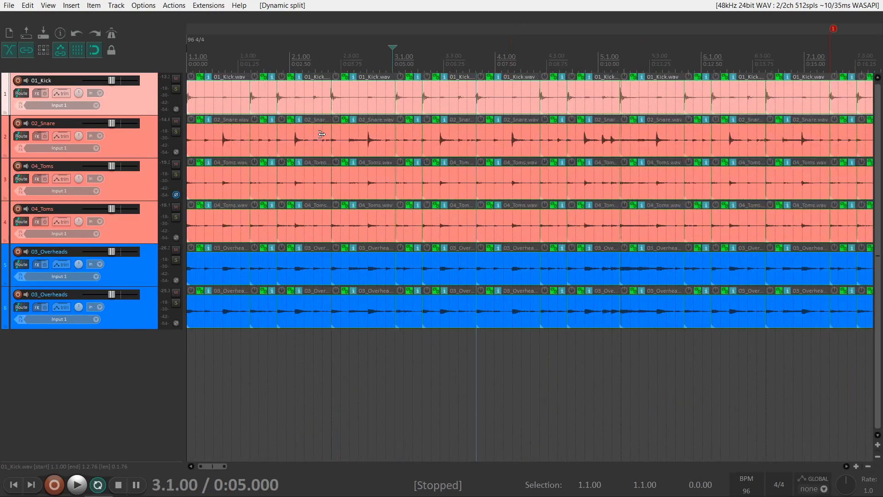
pyautogui.scroll(-3, 543, 154)
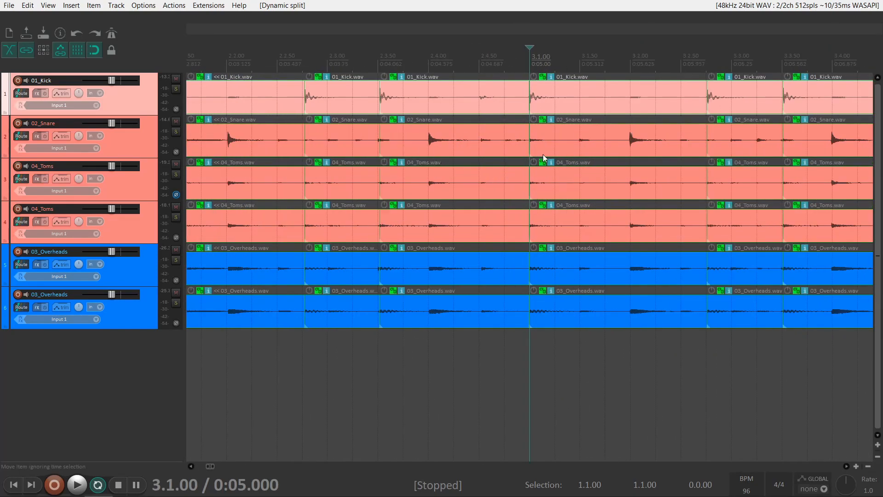
pyautogui.click(536, 99)
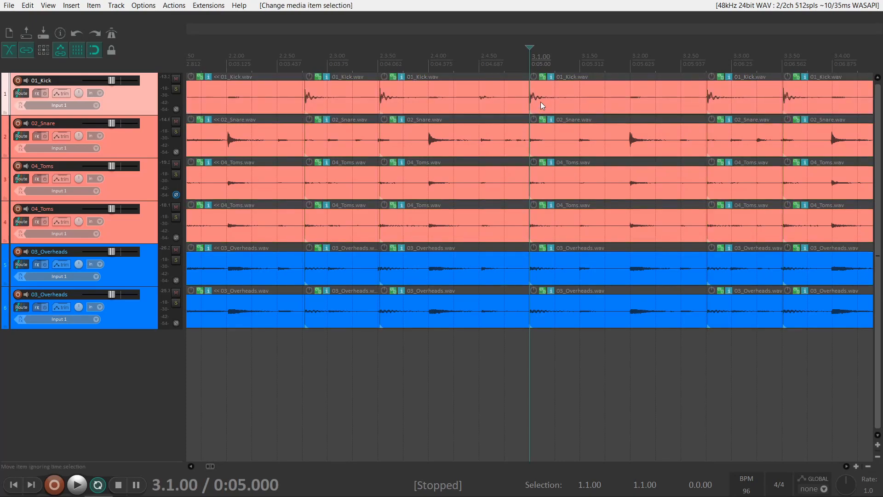
pyautogui.moveTo(539, 106); pyautogui.dragTo(546, 109)
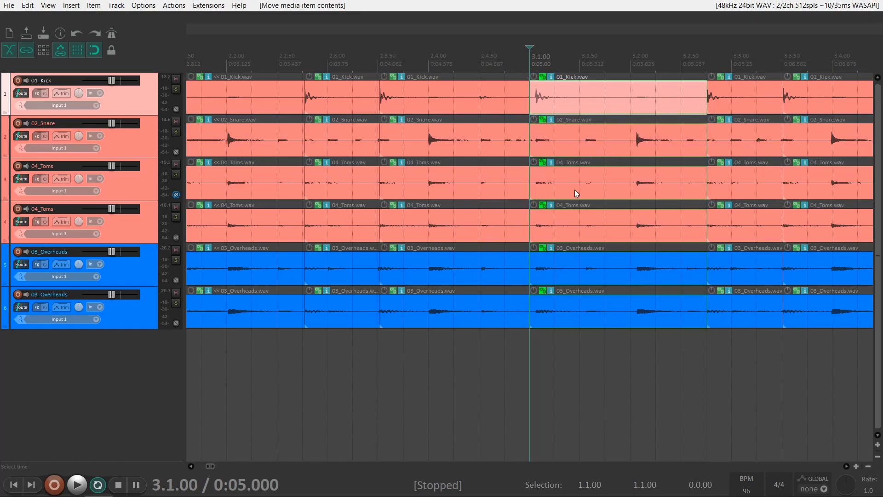
pyautogui.click(595, 305)
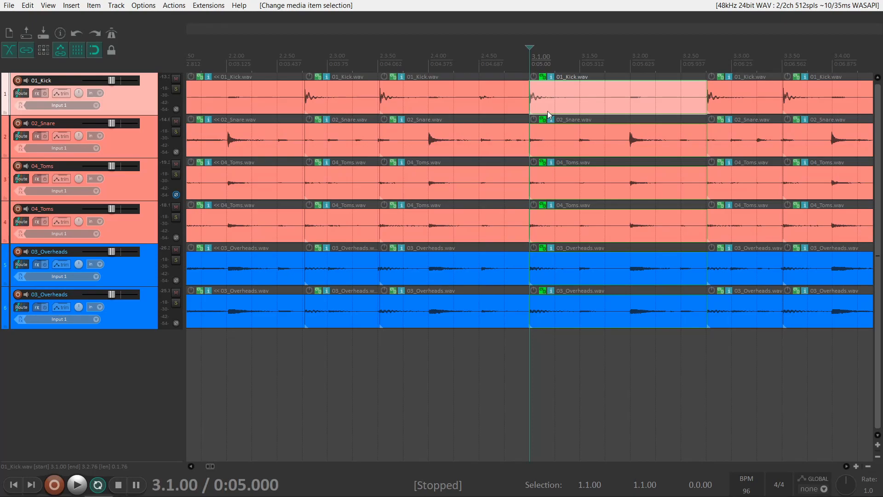
pyautogui.hotkey('ctrl', 'z')
pyautogui.hotkey('ctrl', 'z')
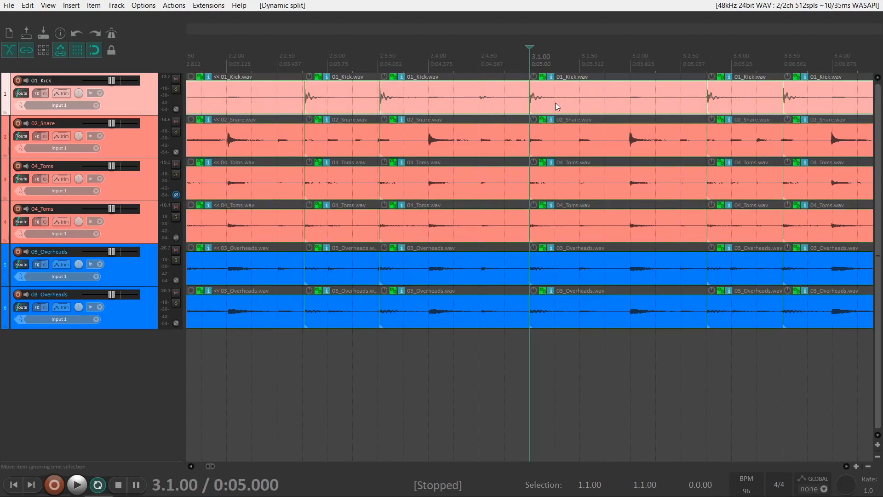
# - Select all snare slices from the start up to the fill at 7.2.00 and open Dynamic split for them
pyautogui.scroll(-6, 559, 101)
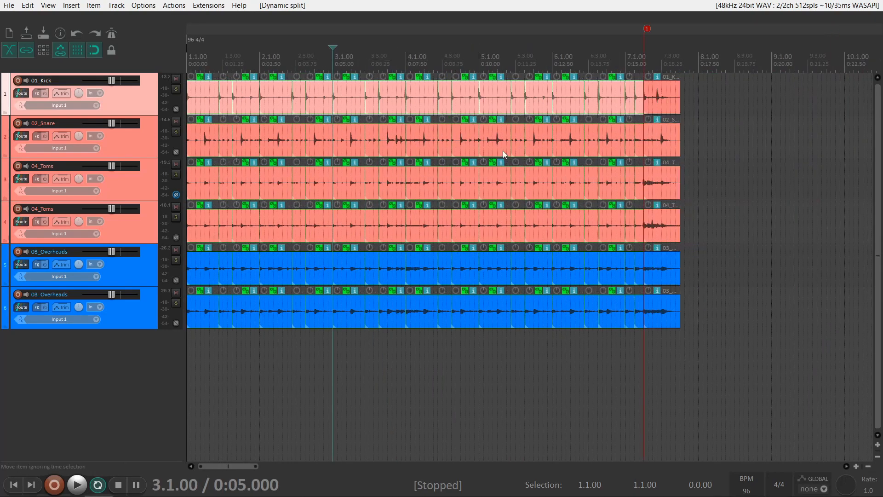
pyautogui.click(642, 127)
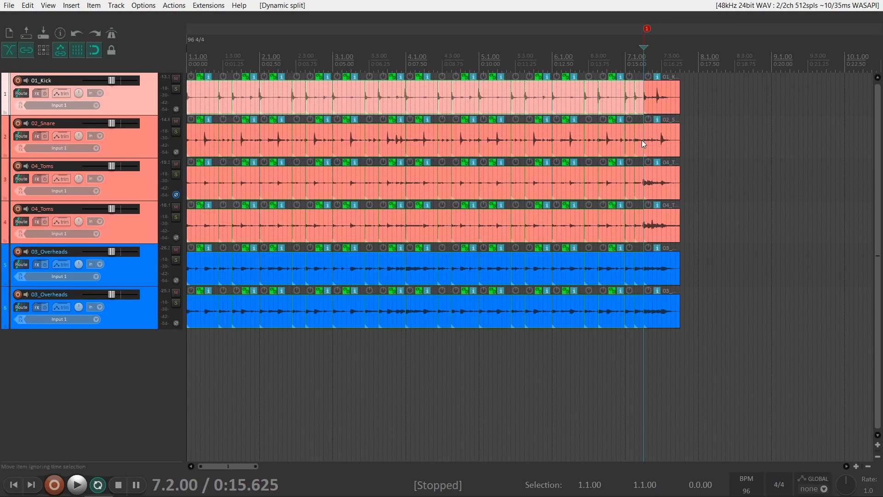
pyautogui.click(640, 138)
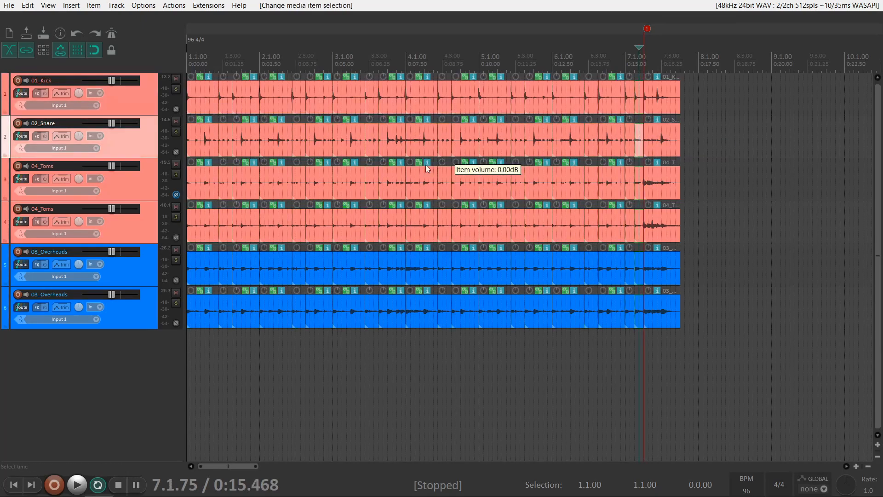
pyautogui.keyDown('shift'); pyautogui.click(190, 142); pyautogui.keyUp('shift')
pyautogui.press('Home')
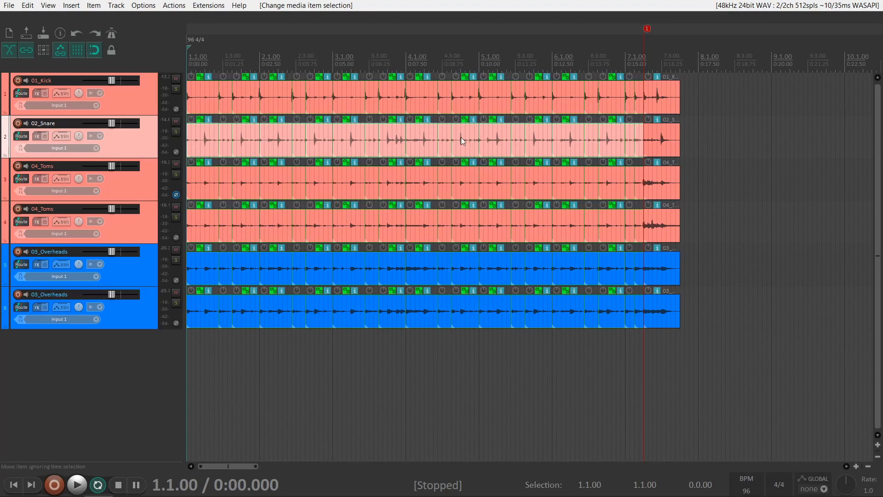
pyautogui.press('d')
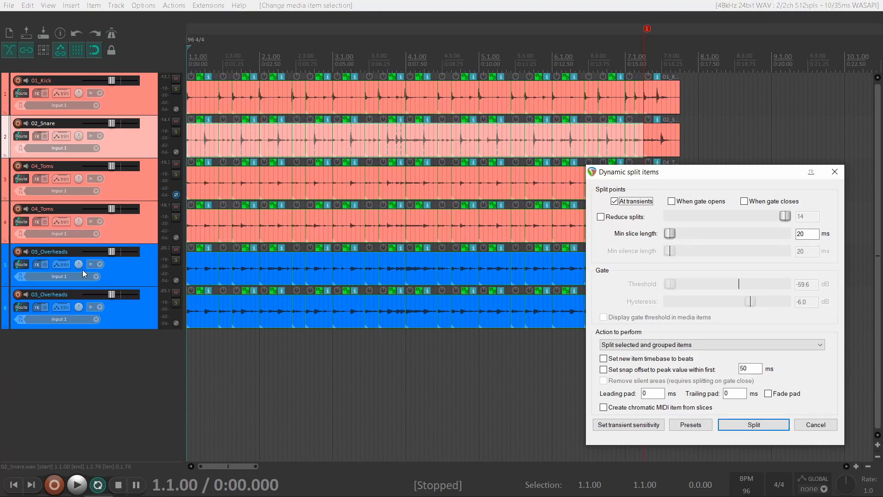
# - Inspect the snare's split markers and try lower transient detection thresholds such as -40.9 dB, settling on -17.2 dB
pyautogui.keyDown('ctrl'); pyautogui.scroll(3, 315, 251); pyautogui.keyUp('ctrl')
pyautogui.scroll(3, 315, 252)
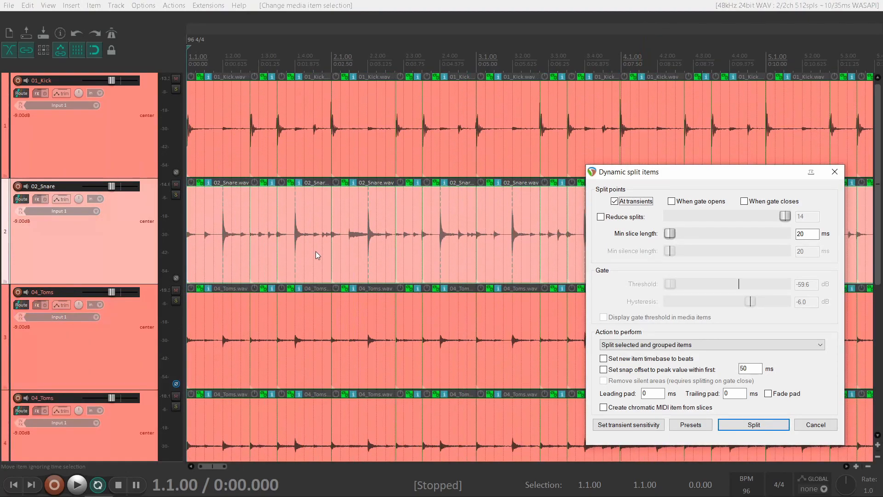
pyautogui.scroll(2, 316, 251)
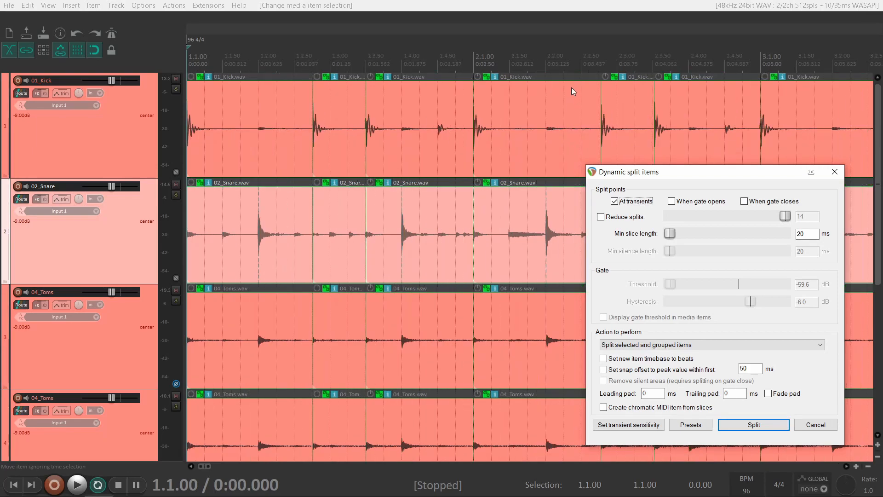
pyautogui.click(572, 91)
pyautogui.scroll(-3, 571, 91)
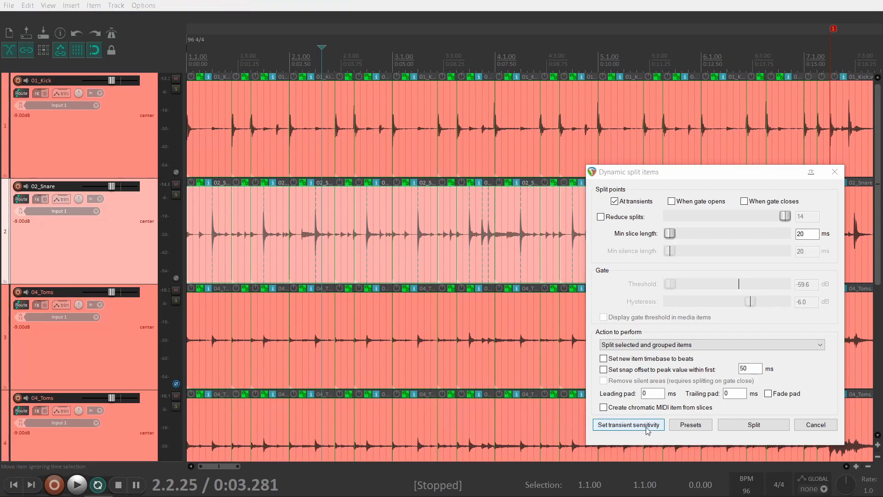
pyautogui.click(628, 425)
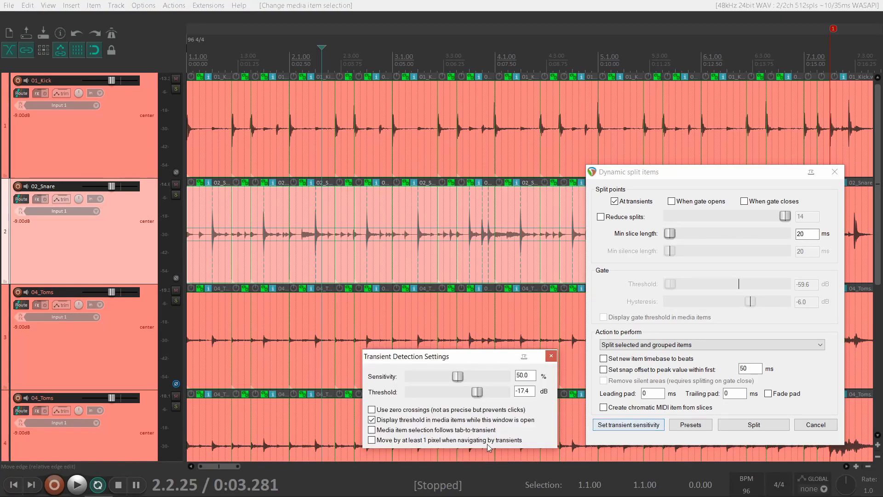
pyautogui.moveTo(477, 392); pyautogui.dragTo(438, 400)
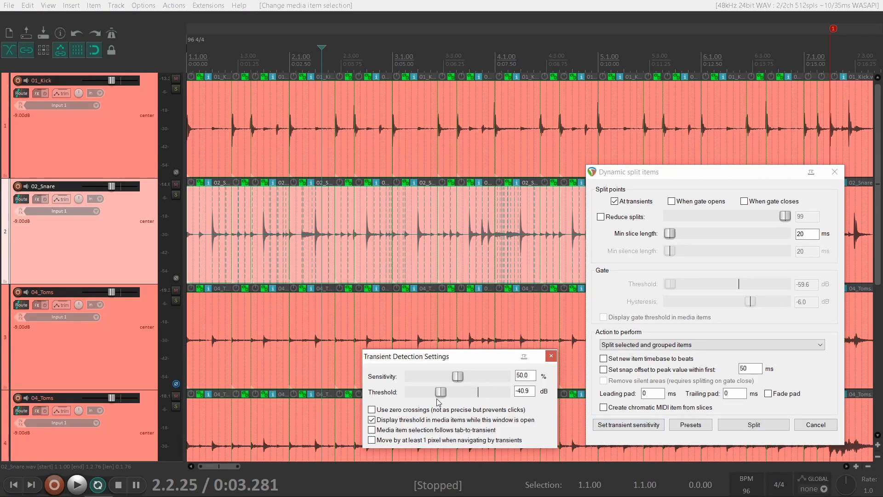
pyautogui.moveTo(438, 402); pyautogui.dragTo(453, 401)
pyautogui.moveTo(454, 399); pyautogui.dragTo(479, 413)
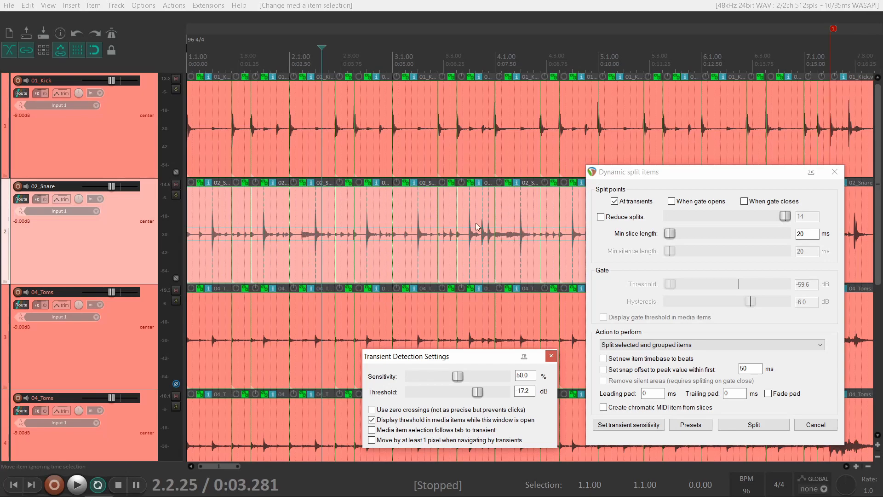
# - Split the selected snare slices and their grouped items at the detected transients, and close the transient detection settings
pyautogui.scroll(-2, 465, 250)
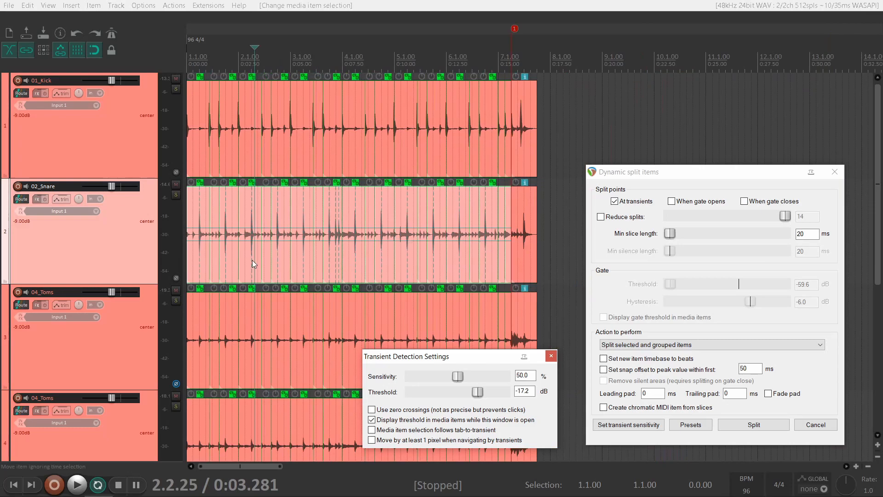
pyautogui.scroll(2, 247, 261)
pyautogui.press('Home')
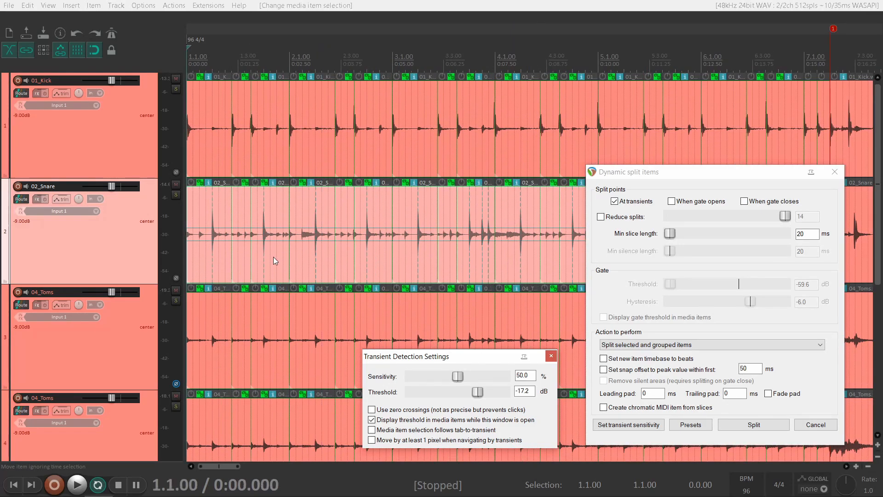
pyautogui.scroll(-2, 545, 223)
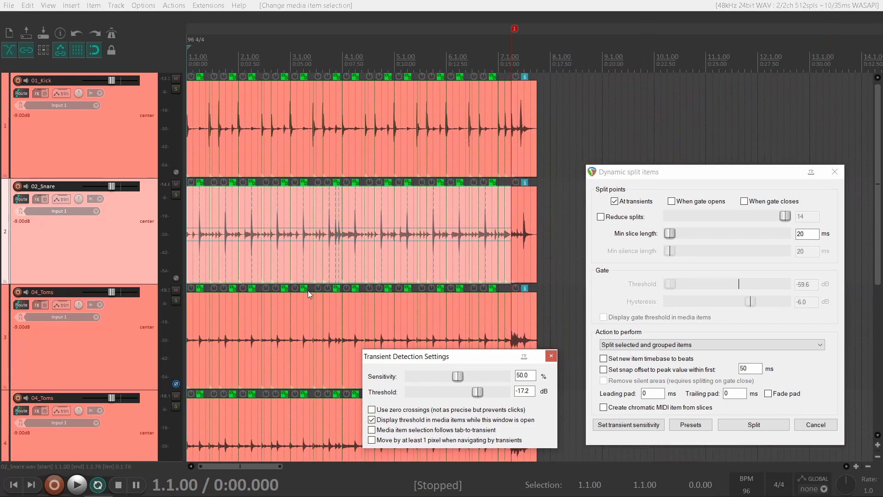
pyautogui.click(759, 424)
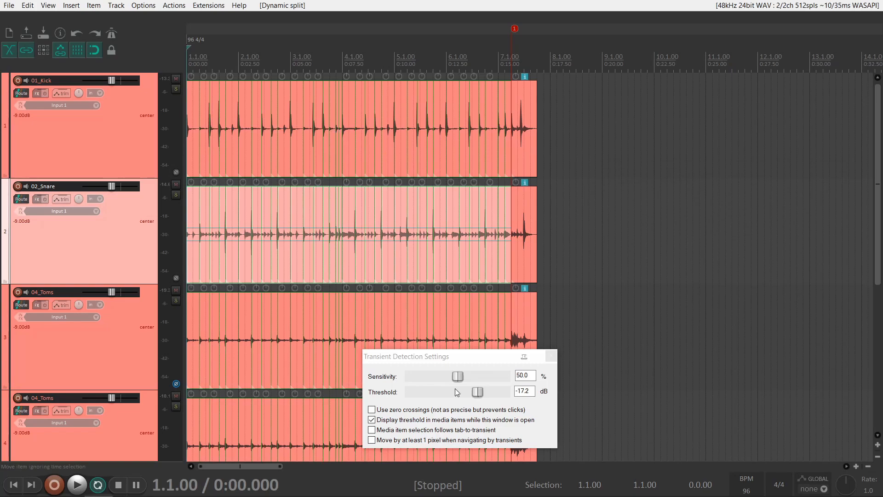
pyautogui.click(552, 357)
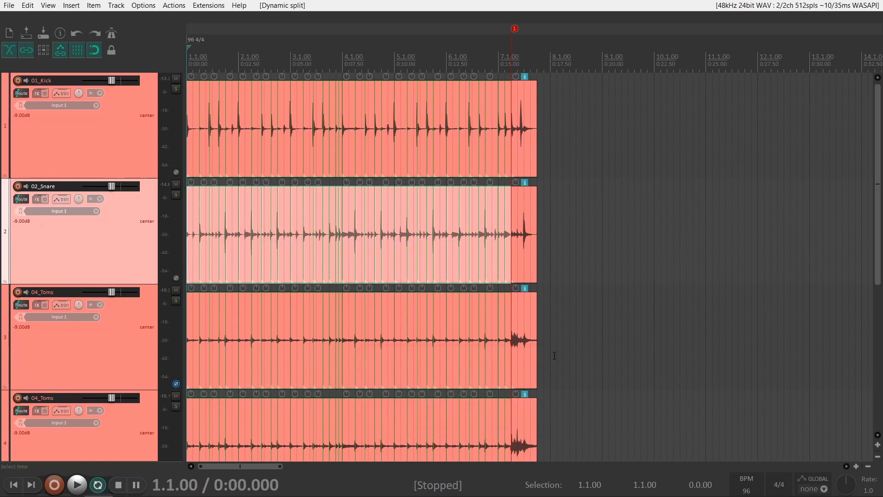
# - Select the slices on all six drum tracks up to the fill and quantize their positions to 1/16 notes with grouped items moved
pyautogui.scroll(-2, 114, 374)
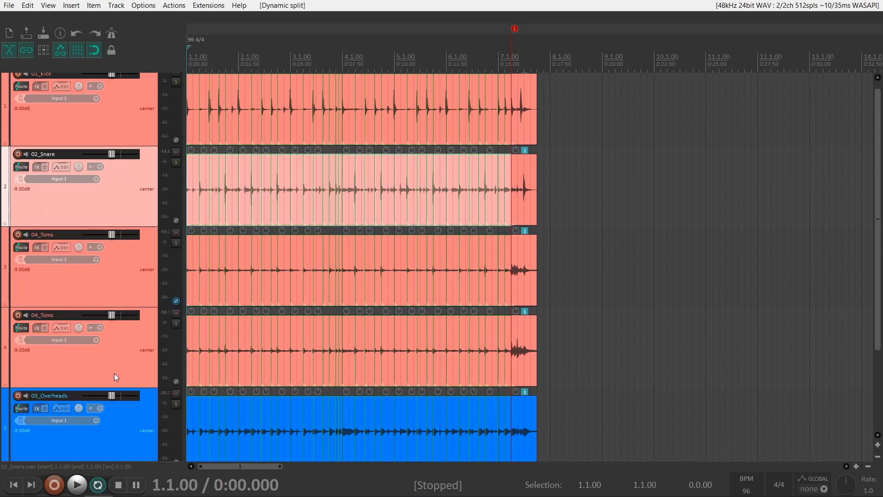
pyautogui.scroll(-2, 114, 373)
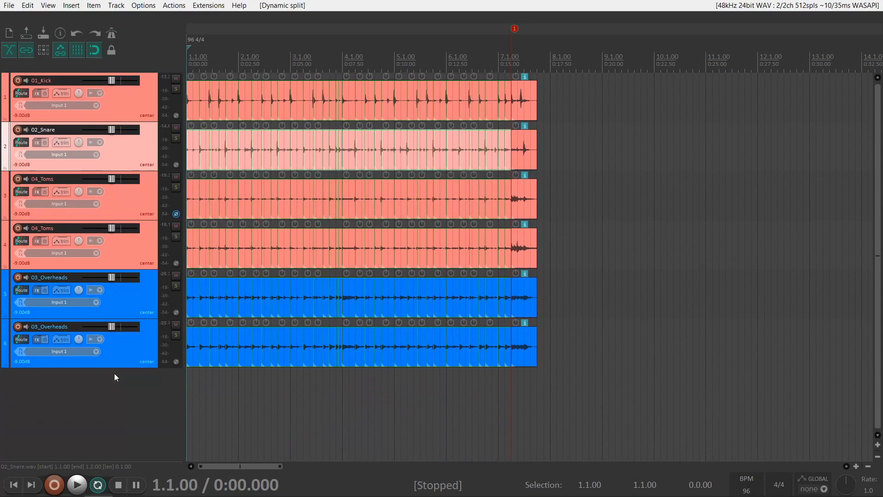
pyautogui.moveTo(509, 377); pyautogui.dragTo(156, 78)
pyautogui.scroll(-2, 383, 250)
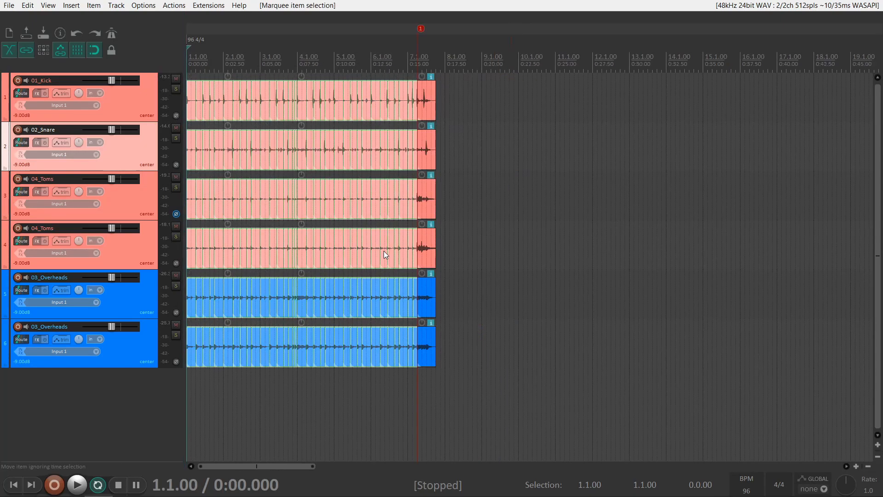
pyautogui.scroll(4, 383, 250)
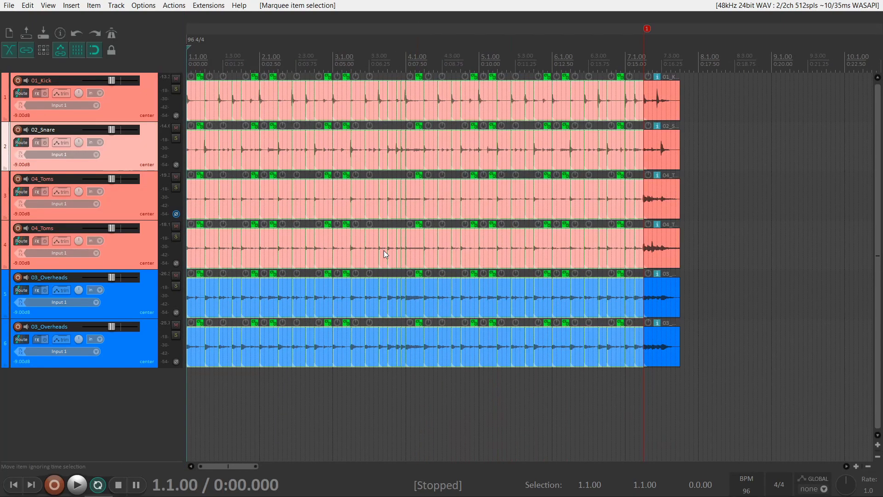
pyautogui.press('q')
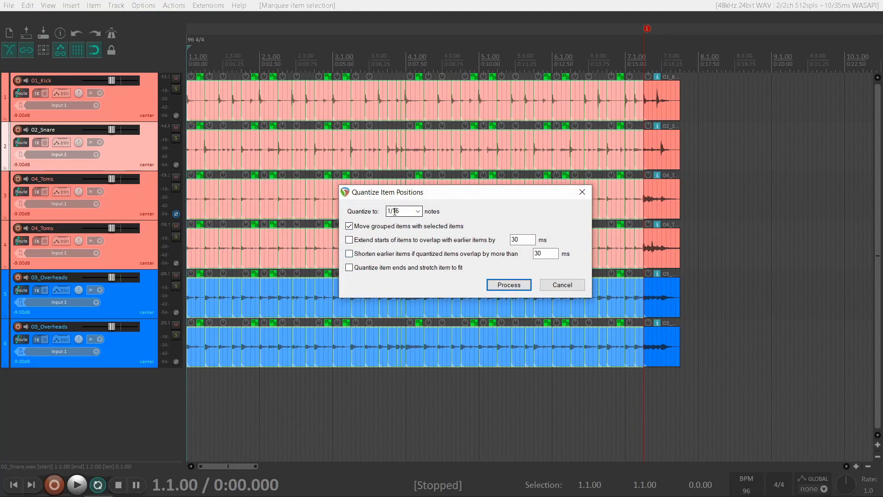
pyautogui.click(501, 286)
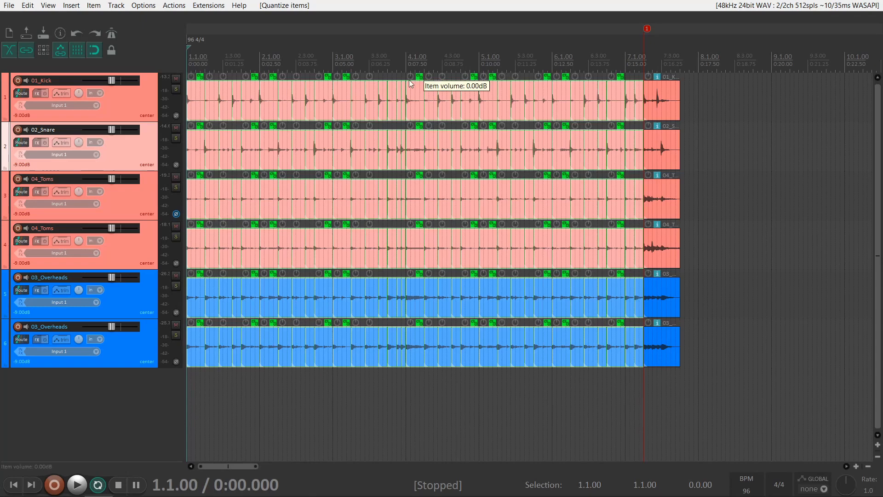
# - Inspect the quantized slice edges around 4.1.00 and 3.2.75 for gaps and overlaps across the drum tracks
pyautogui.click(407, 59)
pyautogui.scroll(10, 542, 155)
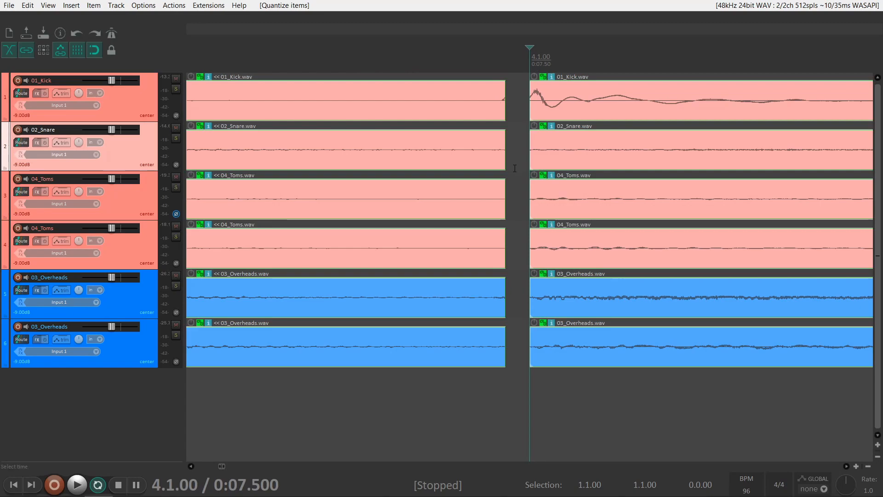
pyautogui.scroll(-2, 490, 105)
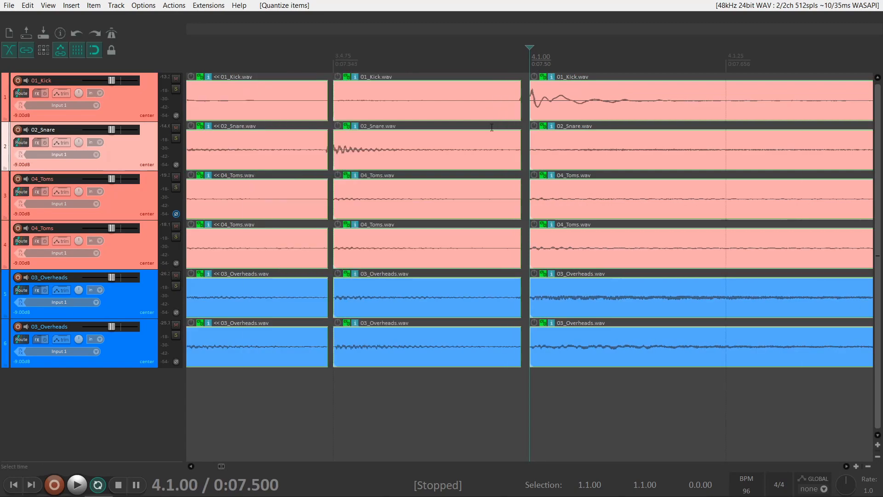
pyautogui.scroll(-4, 349, 186)
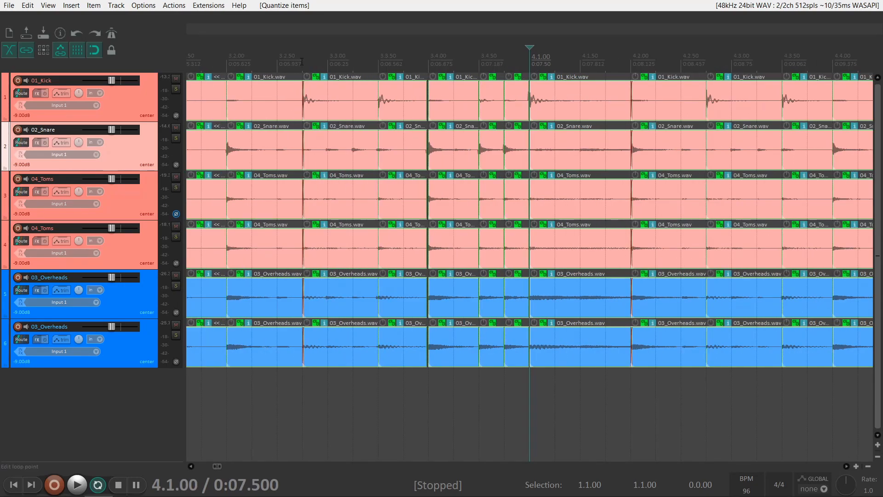
pyautogui.click(302, 63)
pyautogui.scroll(3, 328, 144)
pyautogui.scroll(2, 328, 144)
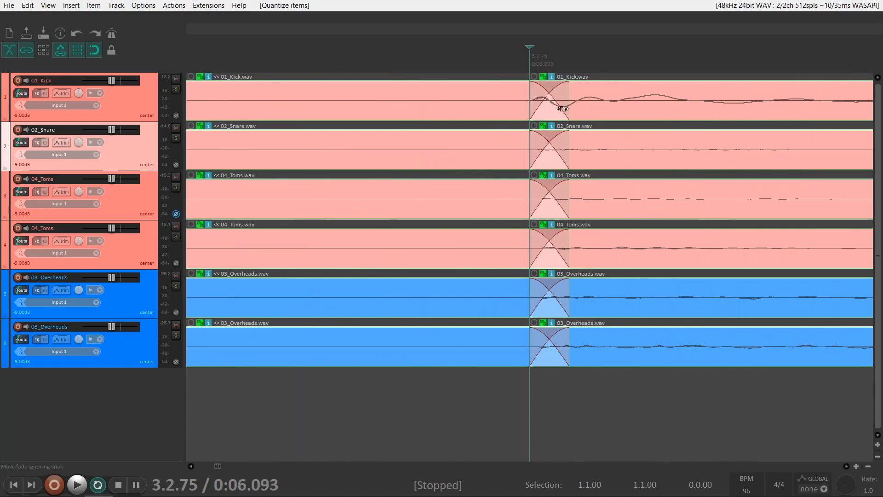
pyautogui.scroll(-5, 551, 145)
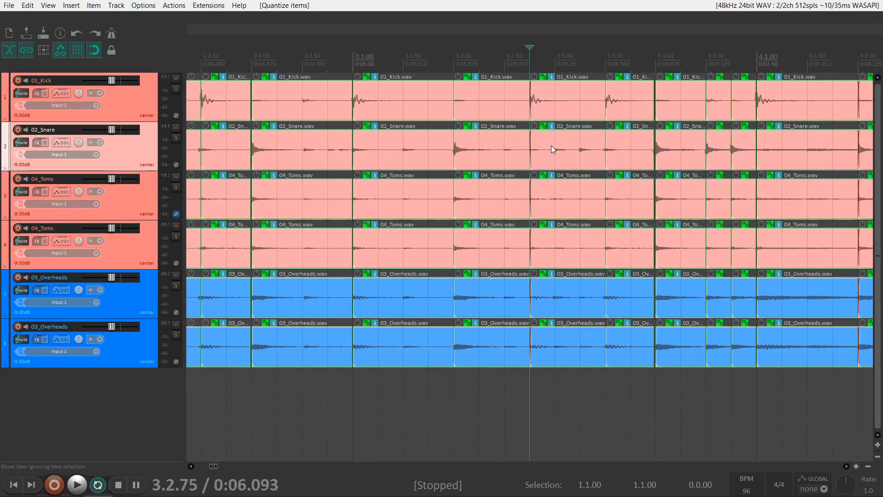
pyautogui.press('Home')
pyautogui.scroll(-2, 555, 216)
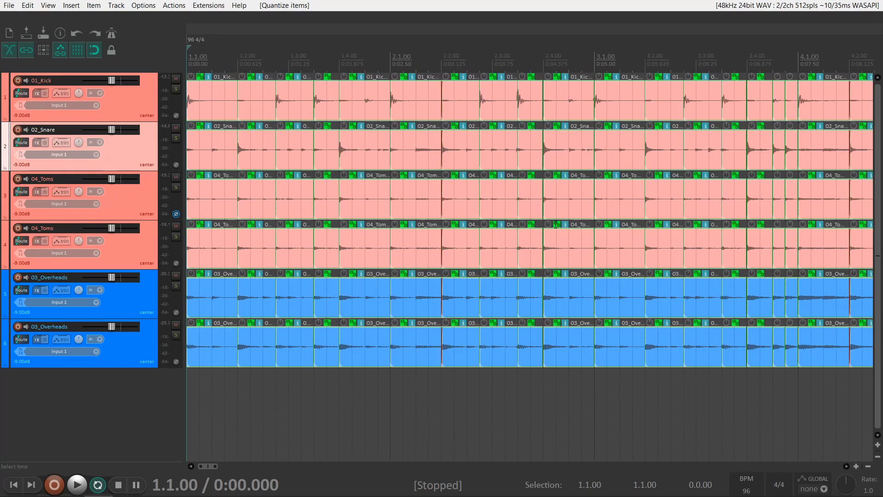
pyautogui.scroll(-2, 556, 225)
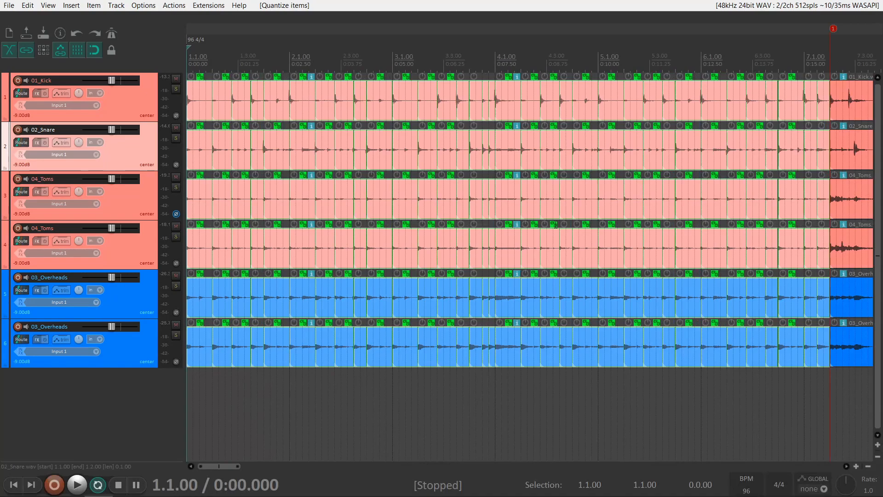
pyautogui.scroll(-1, 555, 225)
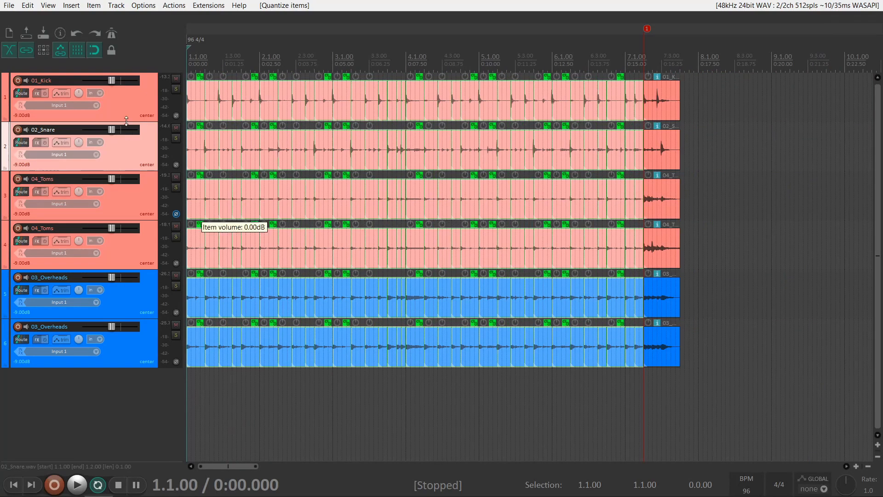
# - Deselect all slices and trim the end of the grouped slices preceding the 1.2.00 snare hit back to before the hit, leaving a gap
pyautogui.click(133, 106)
pyautogui.click(264, 422)
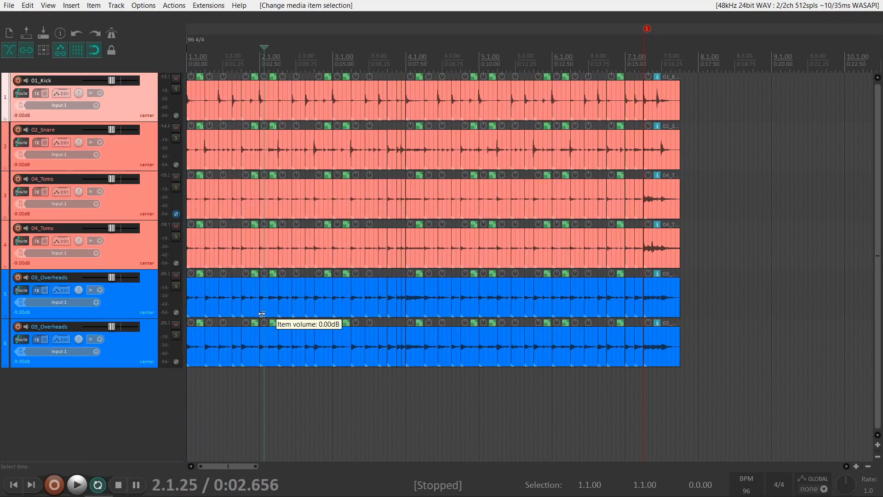
pyautogui.press('Home')
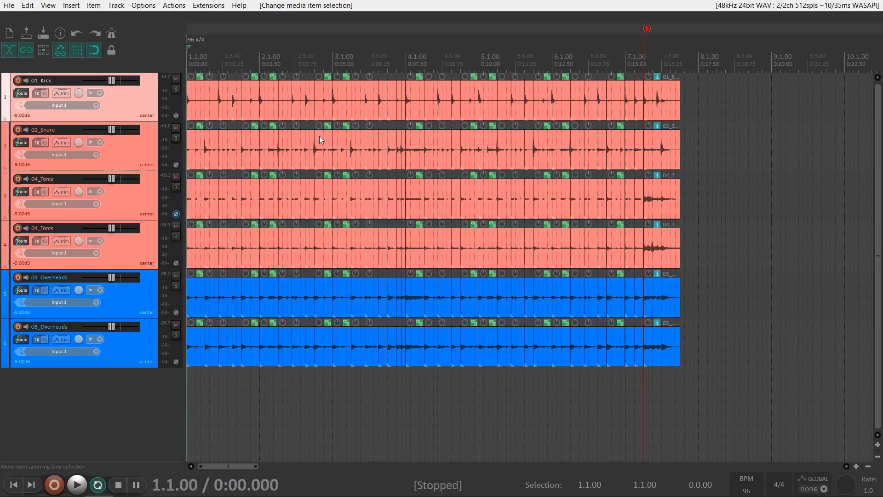
pyautogui.scroll(3, 347, 196)
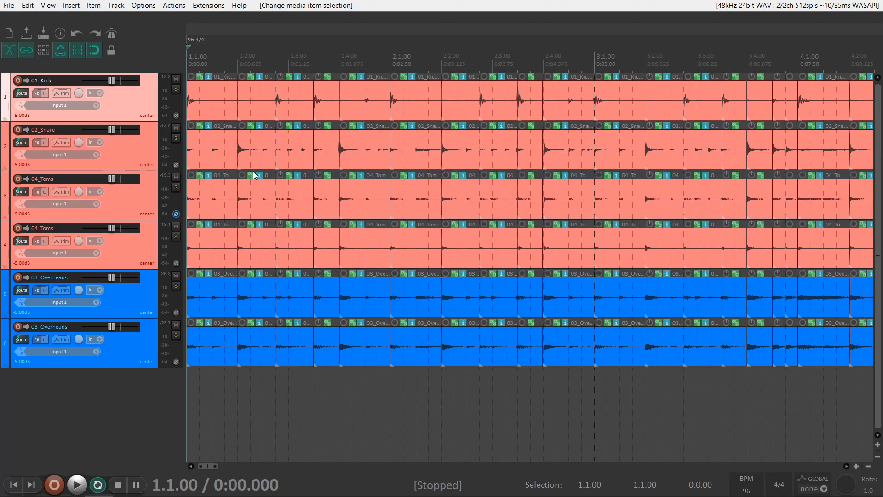
pyautogui.scroll(2, 201, 351)
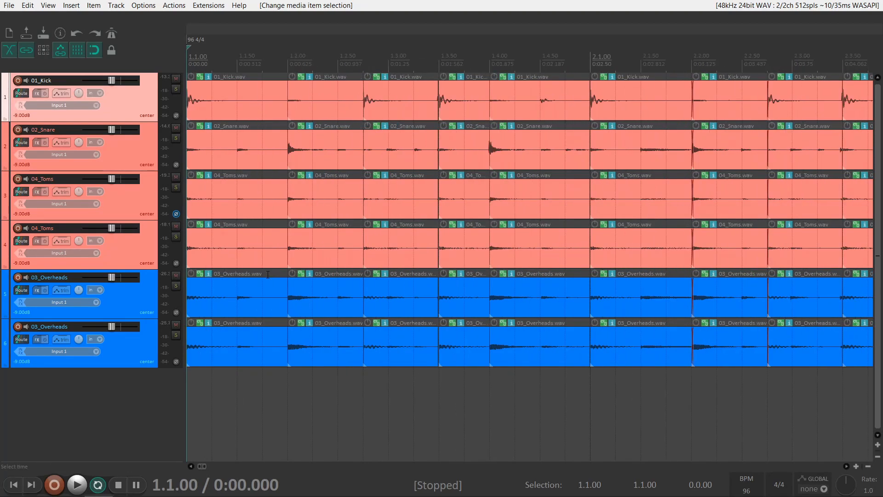
pyautogui.scroll(1, 282, 271)
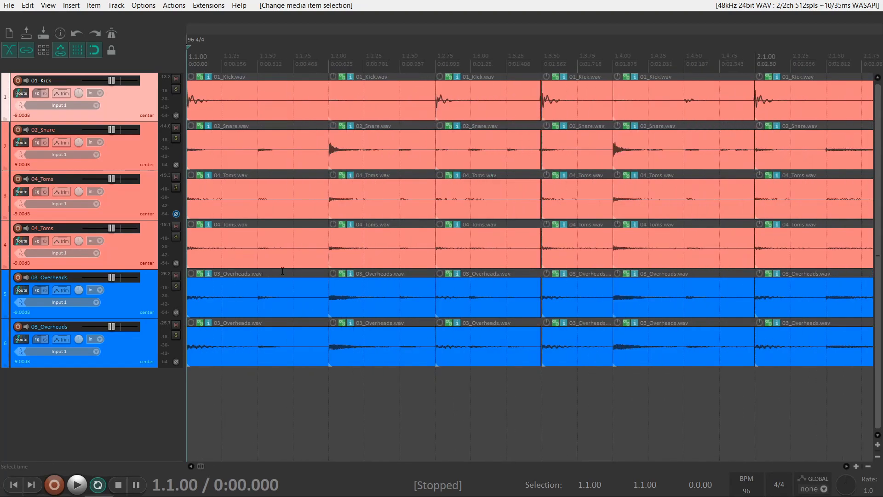
pyautogui.click(330, 58)
pyautogui.scroll(8, 444, 209)
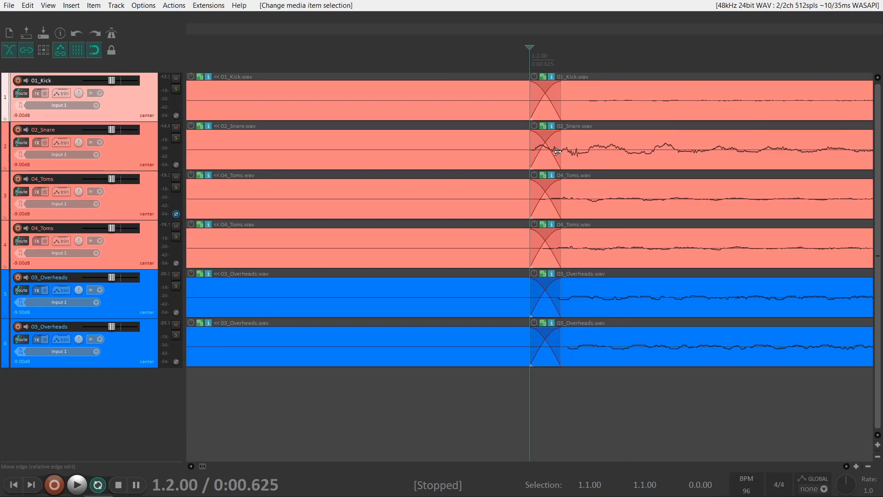
pyautogui.moveTo(558, 152); pyautogui.dragTo(533, 159)
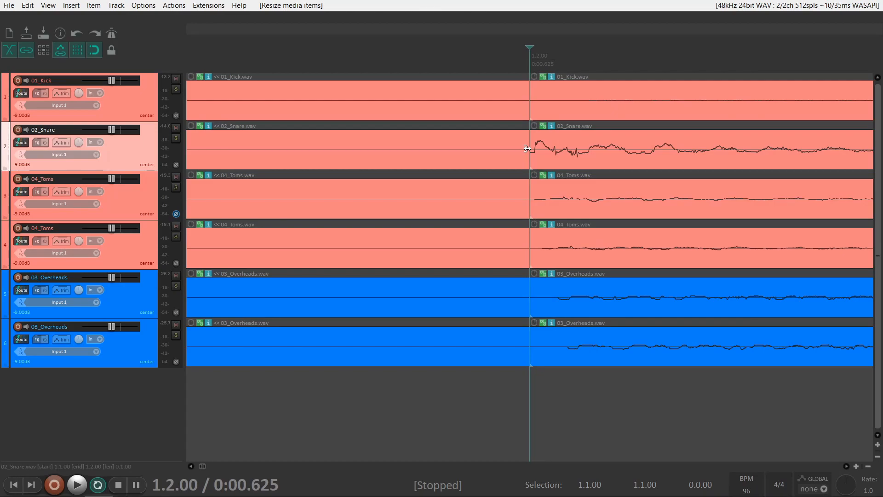
pyautogui.click(527, 149)
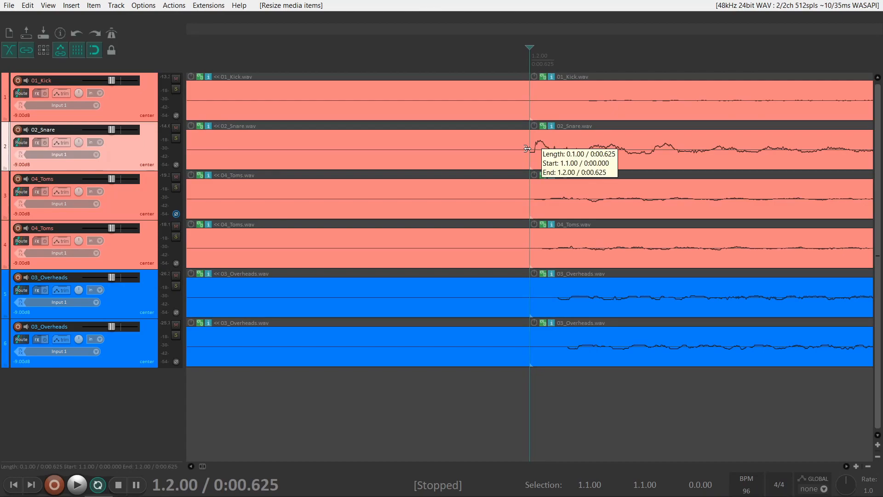
pyautogui.moveTo(527, 148); pyautogui.dragTo(412, 195)
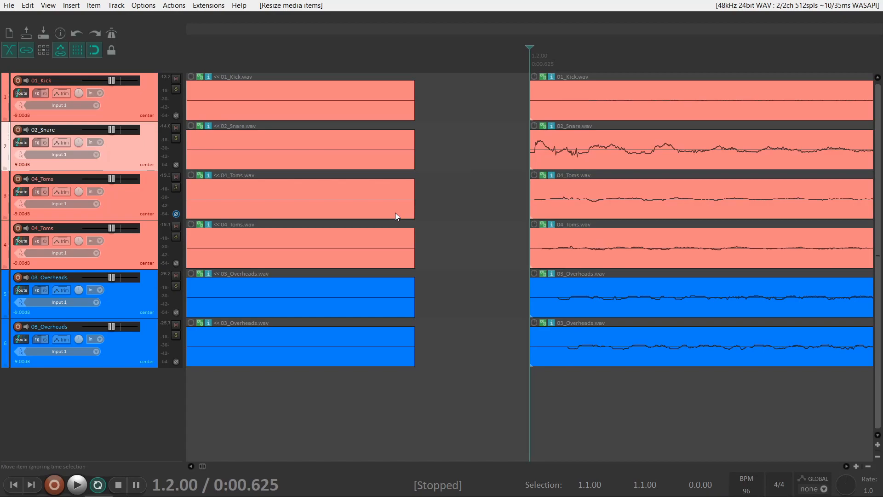
# - Extend the start of the 1.2.00 grouped slices back into a crossfade with the preceding slices, and slip their contents so the snare hit begins at 1.2.00
pyautogui.moveTo(531, 150); pyautogui.dragTo(392, 167)
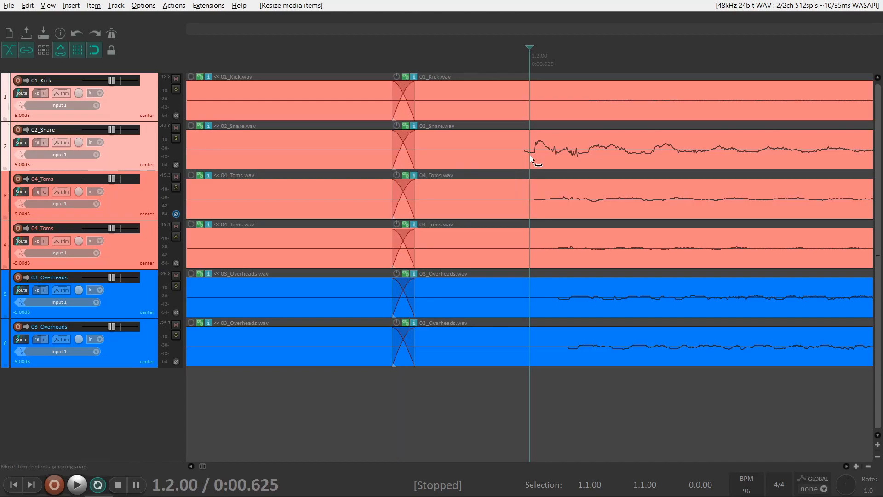
pyautogui.click(530, 157)
pyautogui.moveTo(531, 160); pyautogui.dragTo(541, 164)
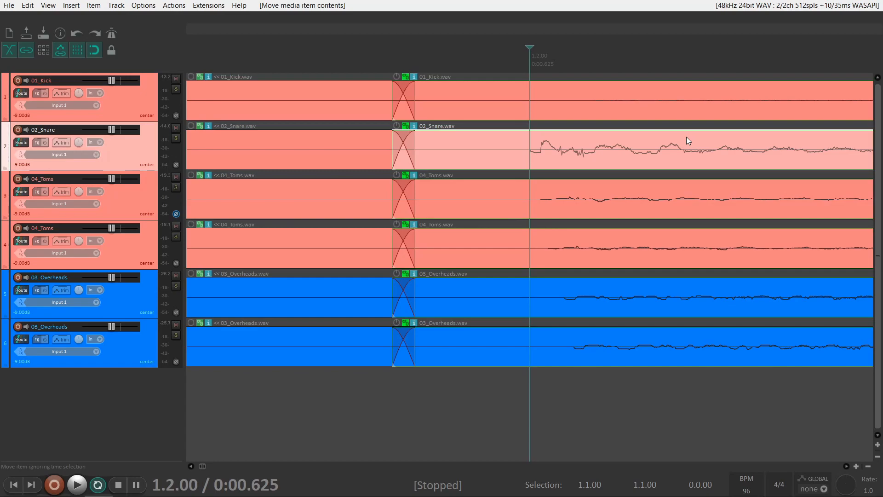
# - Try slipping the contents of the 1.2.00 grouped slices so the snare hit falls late, undo it, and check the hit's alignment
pyautogui.scroll(-5, 624, 214)
pyautogui.scroll(-3, 624, 215)
pyautogui.moveTo(532, 165)
pyautogui.mouseDown()
pyautogui.moveTo(544, 167)
pyautogui.moveTo(520, 170)
pyautogui.mouseUp()
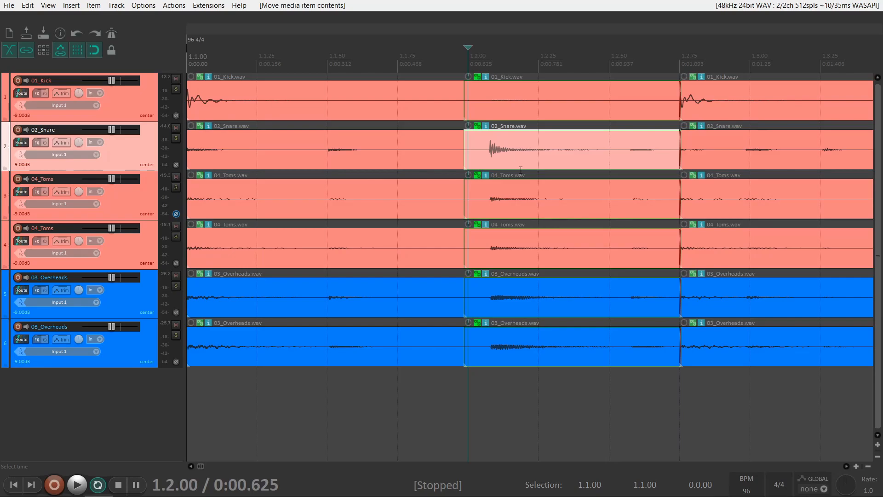
pyautogui.hotkey('ctrl', 'z')
pyautogui.scroll(4, 523, 173)
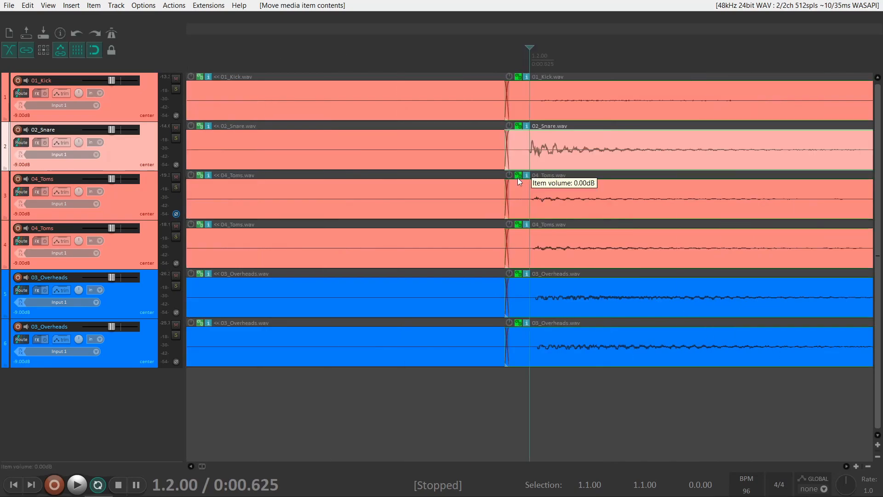
pyautogui.scroll(5, 518, 178)
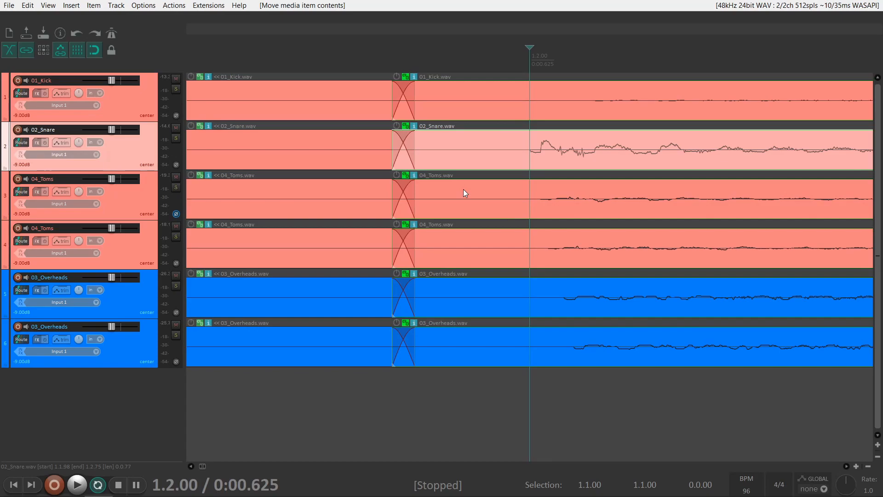
pyautogui.scroll(6, 463, 189)
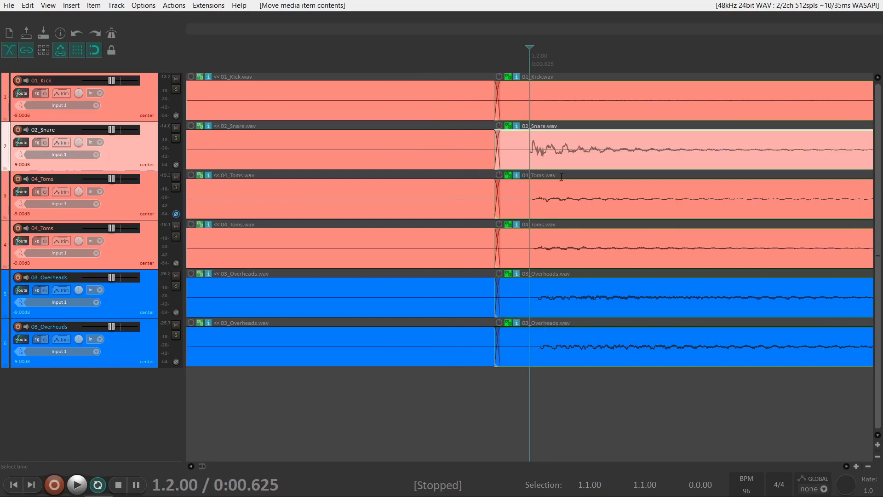
pyautogui.scroll(-6, 567, 185)
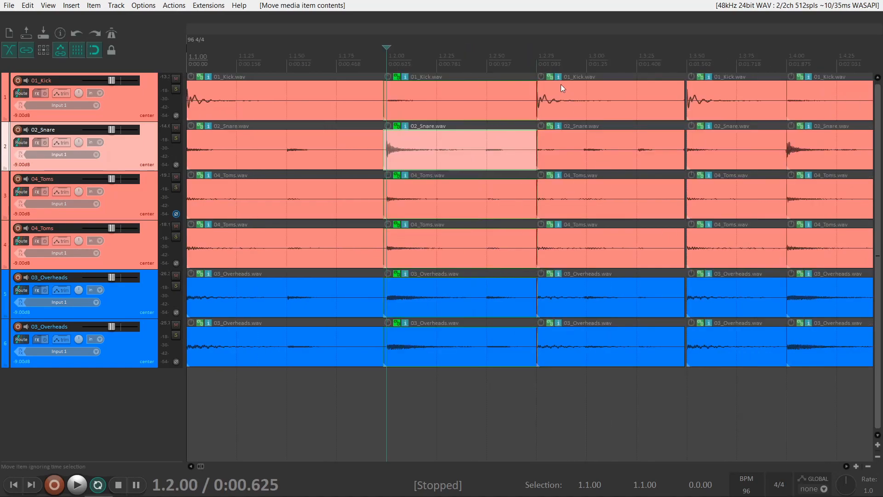
# - Replace the overlap at 1.2.75 with a crossfade ahead of the kick, and slip the 1.2.75 grouped slices' contents so the kick begins at 1.2.75
pyautogui.click(540, 63)
pyautogui.scroll(6, 570, 187)
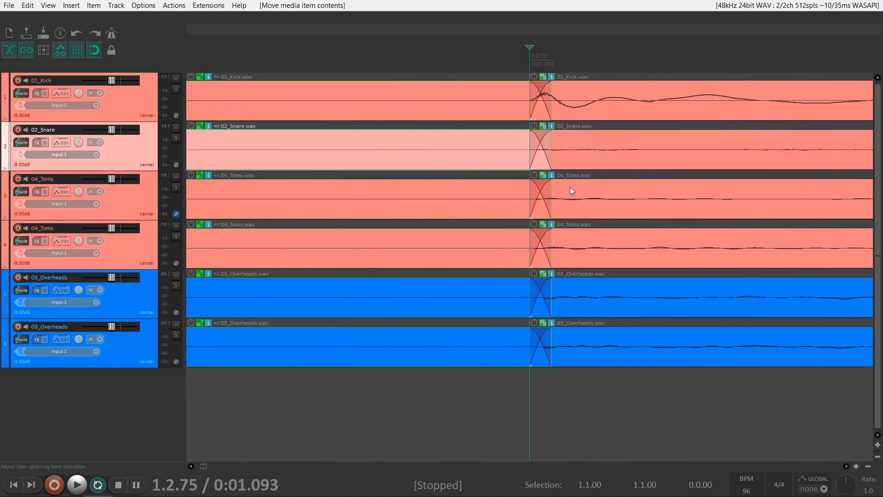
pyautogui.moveTo(613, 100); pyautogui.dragTo(547, 114)
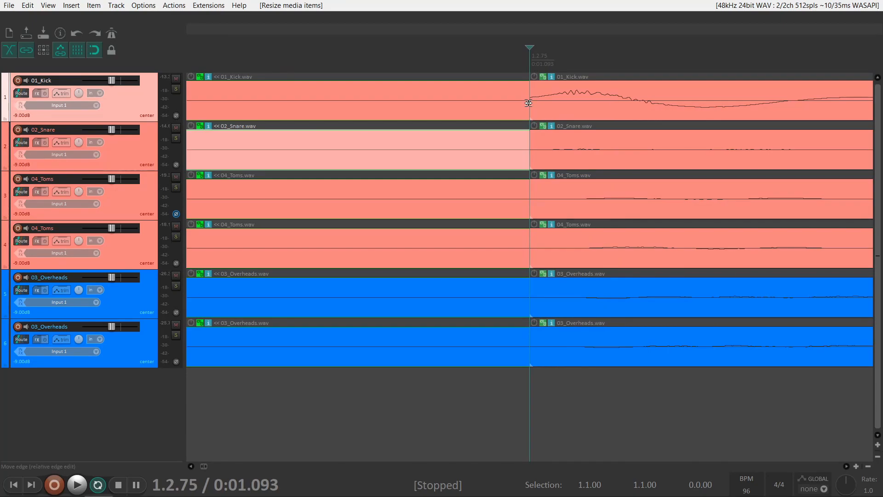
pyautogui.moveTo(528, 102); pyautogui.dragTo(320, 148)
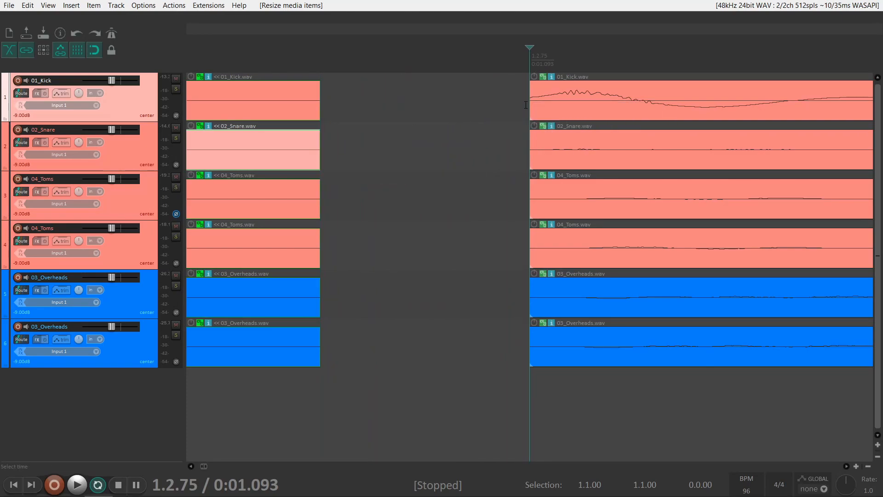
pyautogui.moveTo(528, 106); pyautogui.dragTo(281, 164)
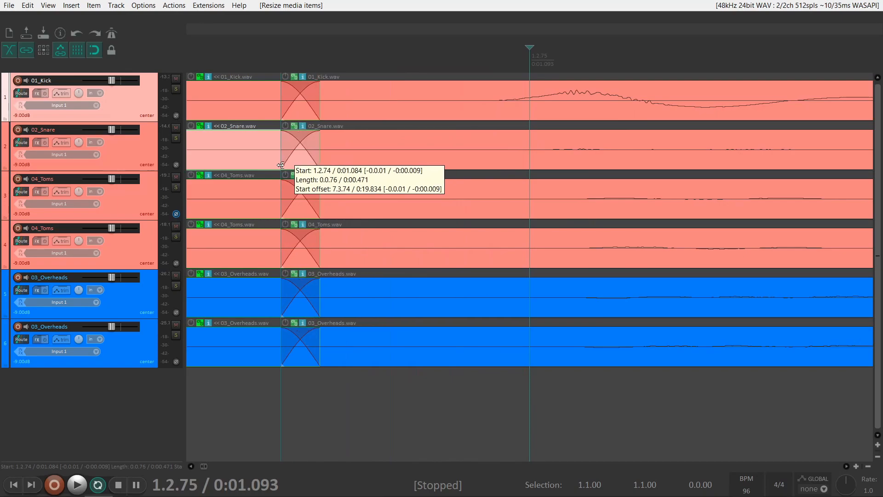
pyautogui.moveTo(473, 101); pyautogui.dragTo(506, 119)
# - Close the gap before 1.3.50 with a crossfade ahead of the kick, and slip the 1.3.50 grouped slices' contents so the kick begins on the grid
pyautogui.scroll(-6, 673, 132)
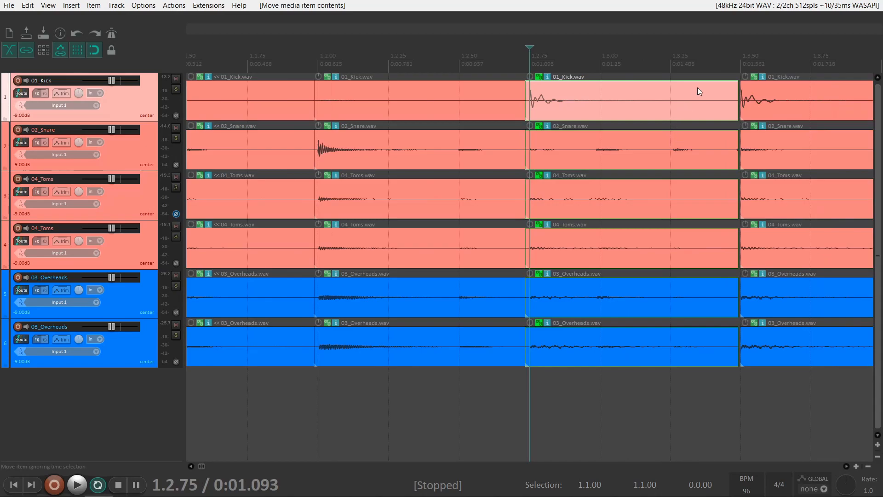
pyautogui.click(740, 55)
pyautogui.scroll(6, 718, 92)
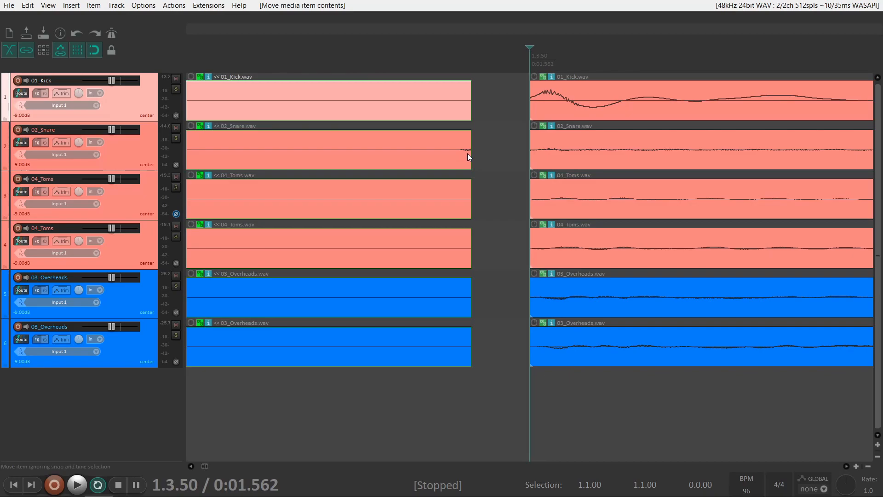
pyautogui.moveTo(470, 159); pyautogui.dragTo(449, 166)
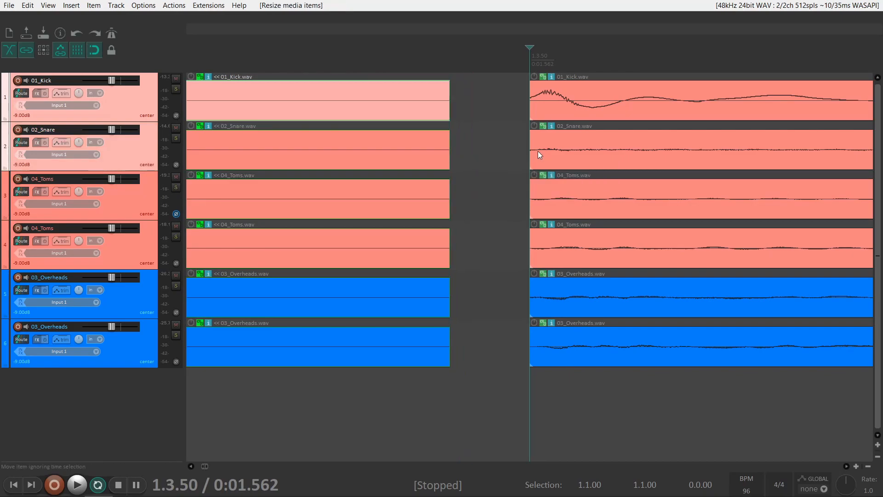
pyautogui.moveTo(530, 152); pyautogui.dragTo(431, 181)
pyautogui.moveTo(541, 96); pyautogui.dragTo(546, 109)
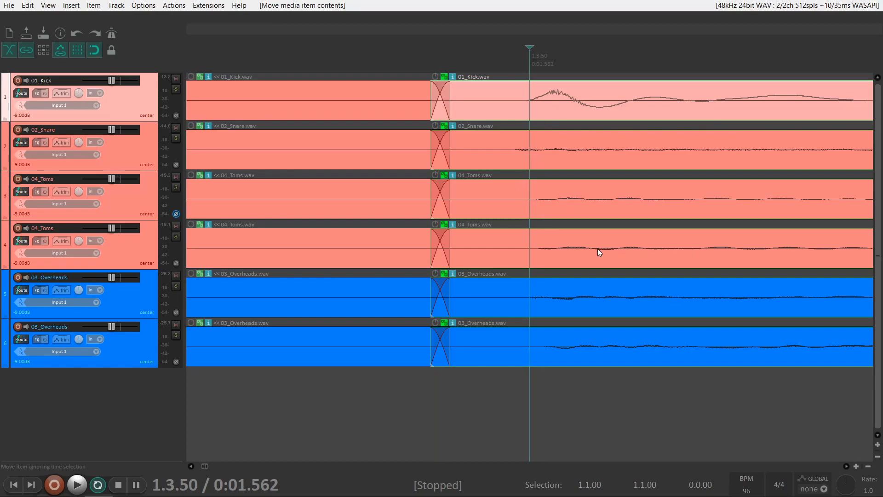
# - Move the slice boundary at 1.4.00 back into a crossfade before the snare hit, and slip the 1.4.00 slices' contents so the hit begins at 1.4.00
pyautogui.scroll(-1, 609, 265)
pyautogui.scroll(-1, 609, 265)
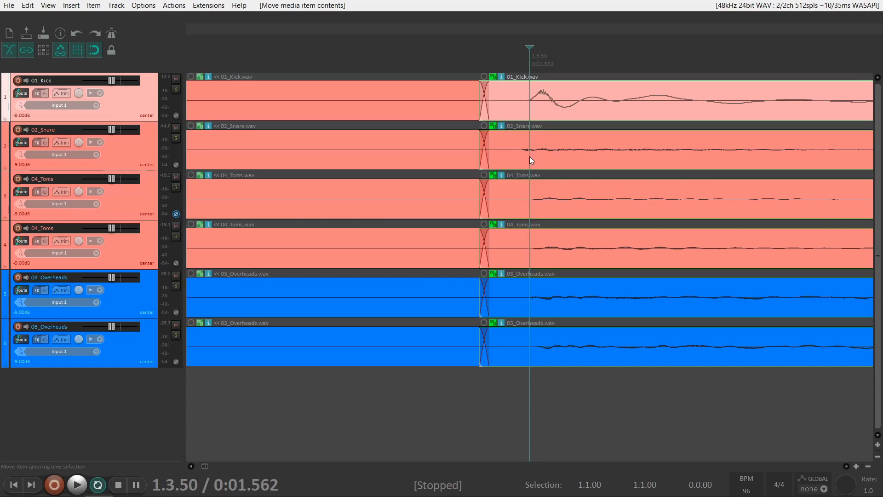
pyautogui.scroll(5, 529, 156)
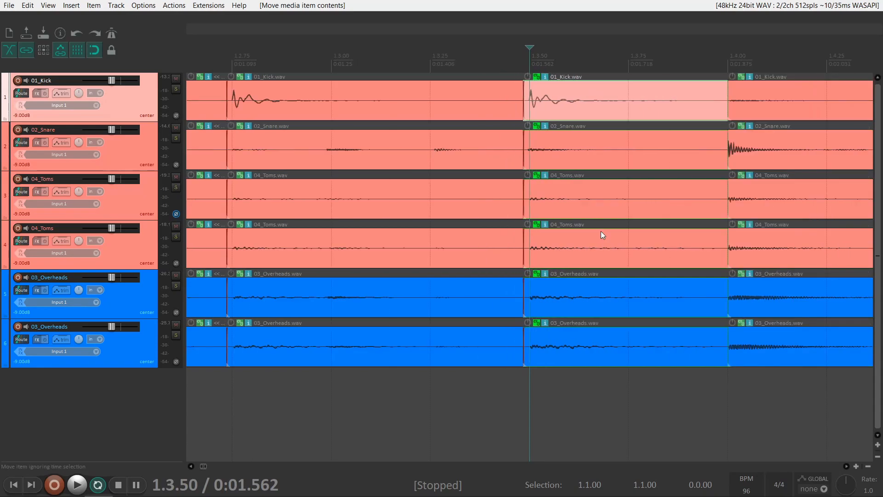
pyautogui.click(728, 64)
pyautogui.scroll(5, 664, 189)
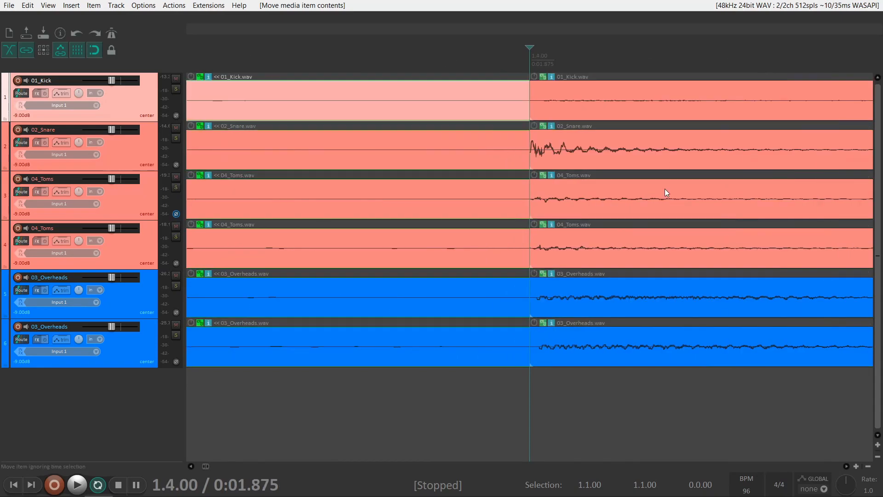
pyautogui.scroll(3, 557, 197)
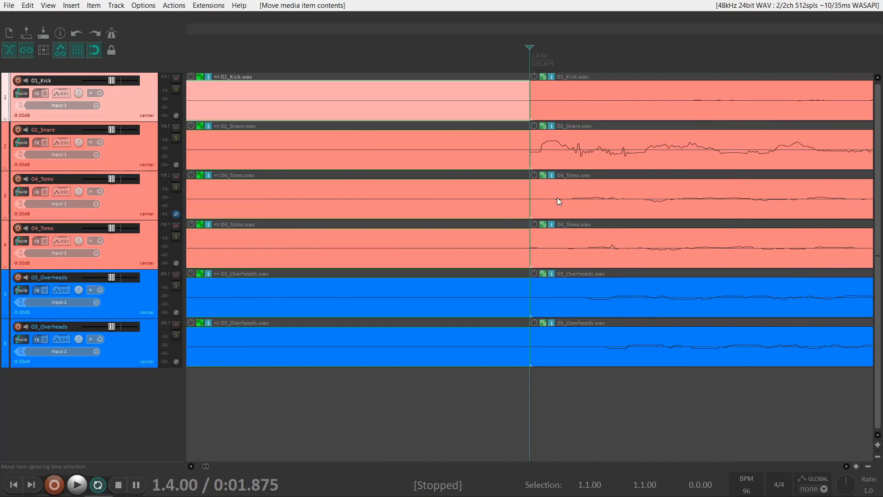
pyautogui.moveTo(526, 149); pyautogui.dragTo(484, 175)
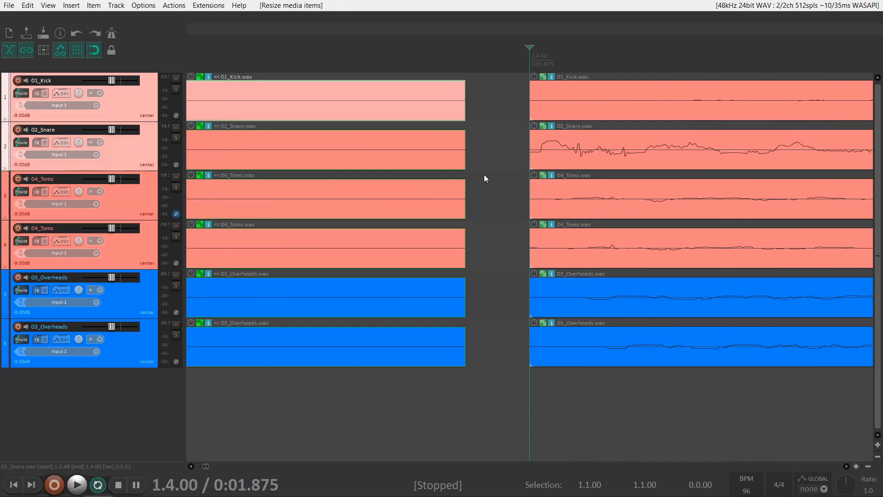
pyautogui.moveTo(530, 156); pyautogui.dragTo(509, 165)
pyautogui.click(505, 164)
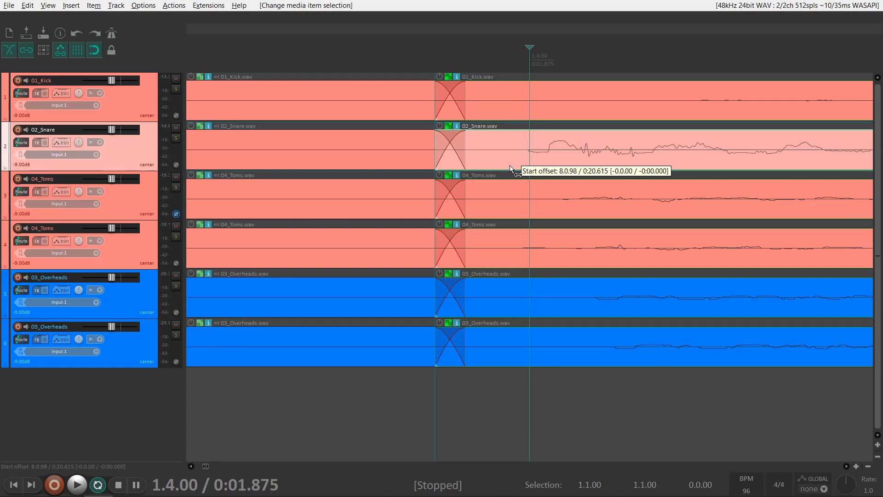
# - Close the gap before 2.1.00 with a crossfade ahead of the kick, and slip the 2.1.00 grouped slices' contents so the kick begins on the grid
pyautogui.scroll(-10, 509, 165)
pyautogui.click(665, 88)
pyautogui.scroll(4, 665, 88)
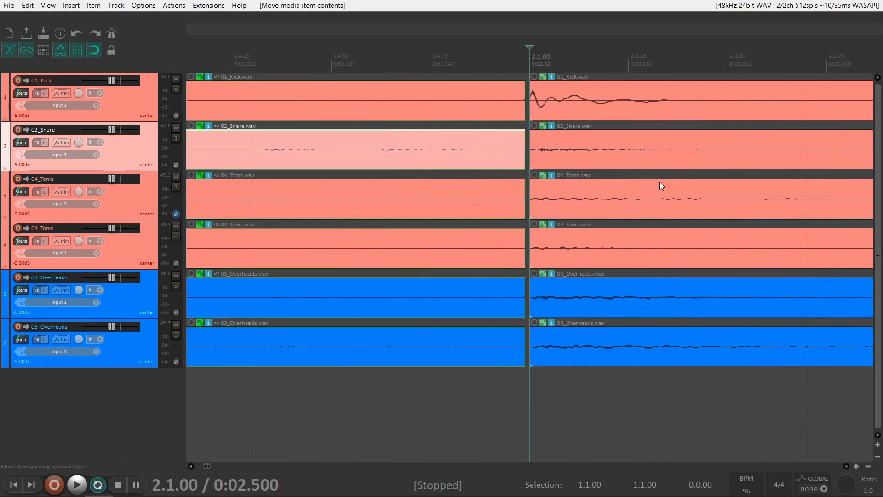
pyautogui.scroll(5, 660, 185)
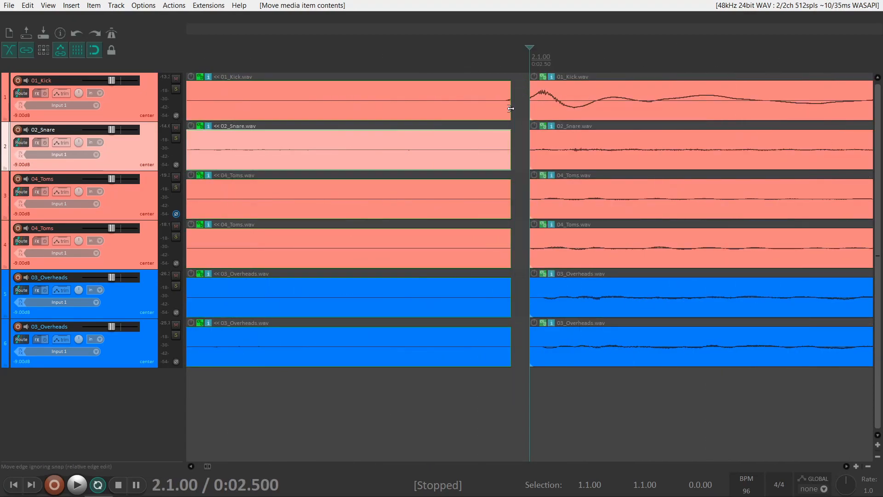
pyautogui.moveTo(510, 109); pyautogui.dragTo(457, 110)
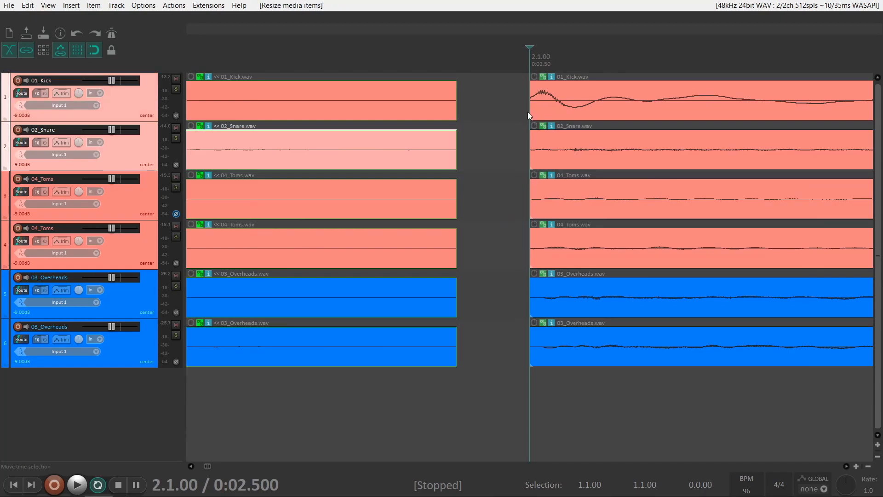
pyautogui.moveTo(528, 111); pyautogui.dragTo(422, 158)
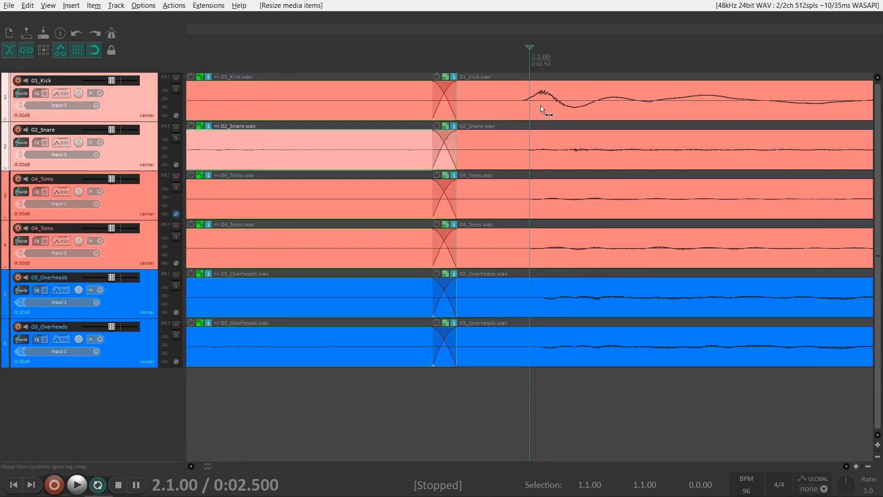
pyautogui.moveTo(541, 109); pyautogui.dragTo(546, 111)
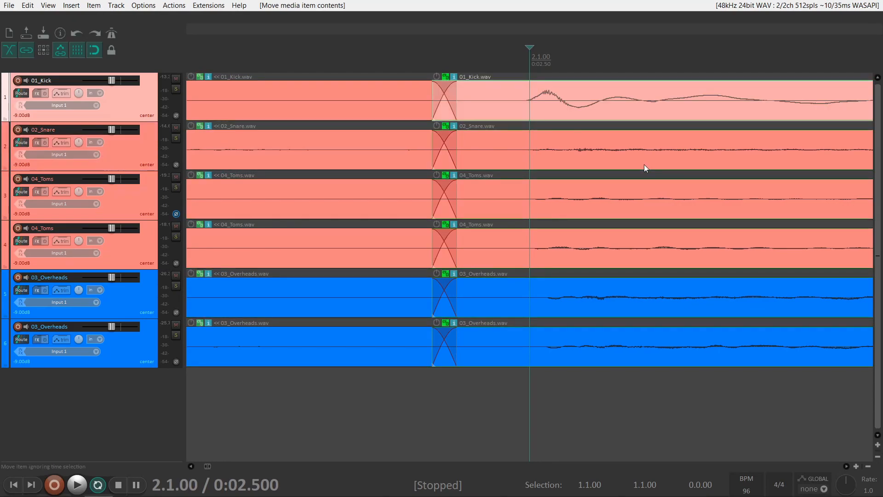
# - Trim the grouped slices preceding the 2.2.00 snare hit back to before the hit, and extend the start of the 2.2.00 slices into a crossfade
pyautogui.hotkey('ctrl', 'pagedown')
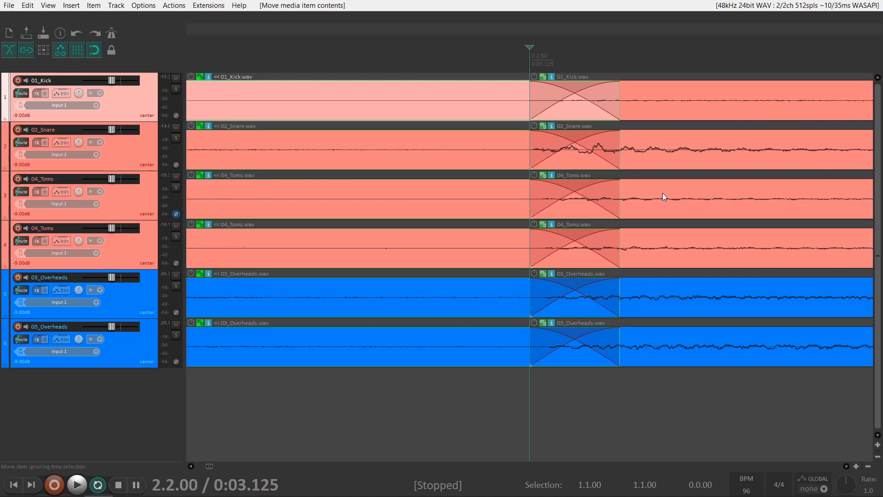
pyautogui.moveTo(620, 158); pyautogui.dragTo(532, 148)
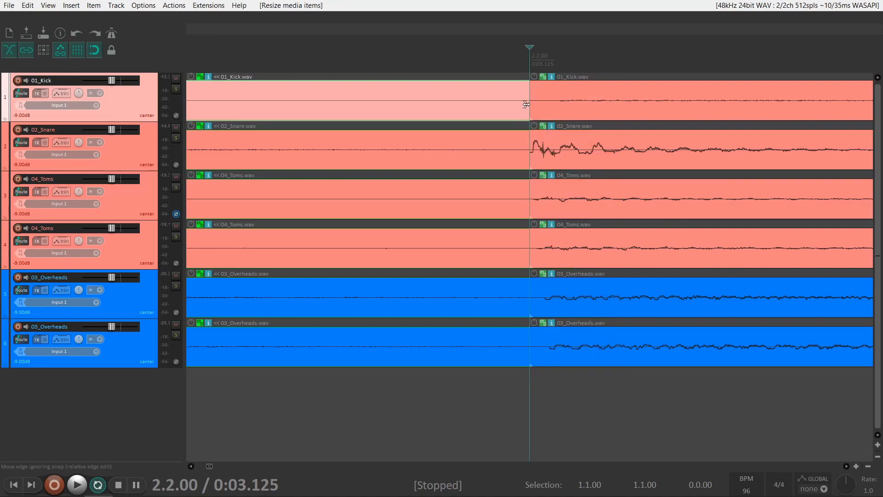
pyautogui.moveTo(526, 104); pyautogui.dragTo(426, 104)
pyautogui.moveTo(530, 105); pyautogui.dragTo(396, 140)
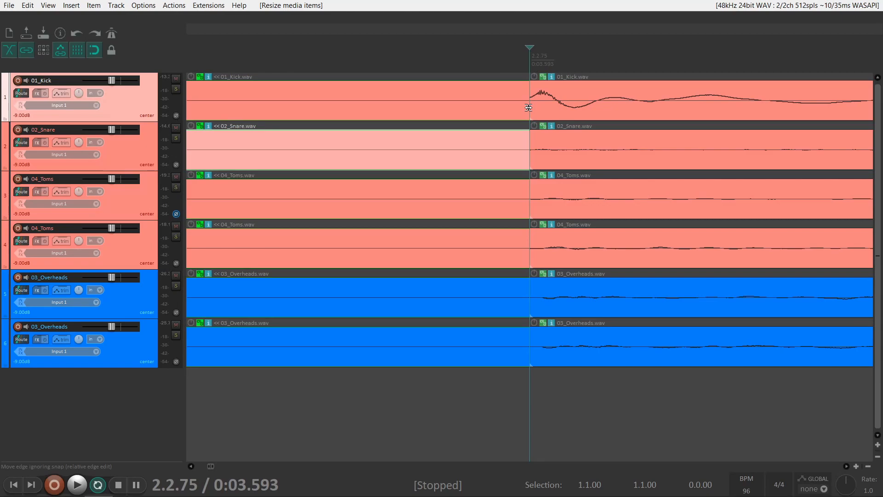
# - Extend the start of the 2.2.75 grouped slices back into a crossfade, and slip their contents so the kick begins at 2.2.75
pyautogui.moveTo(529, 108); pyautogui.dragTo(401, 143)
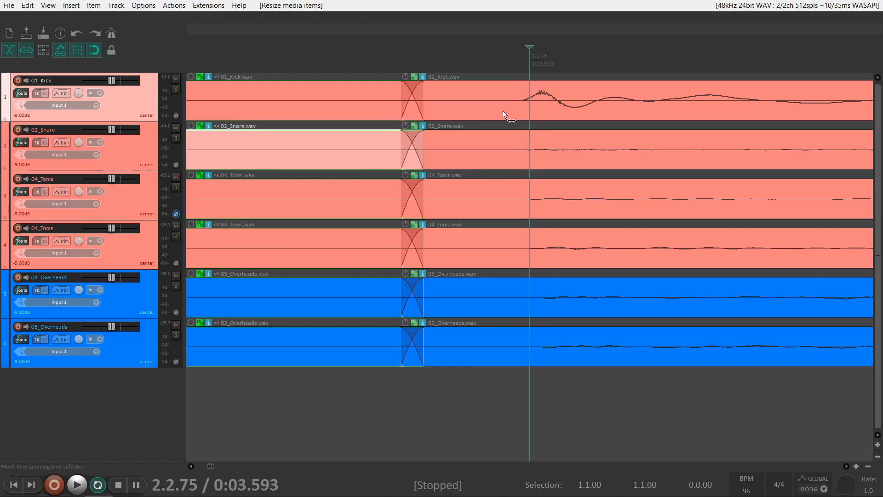
pyautogui.hotkey('ctrl', 'z')
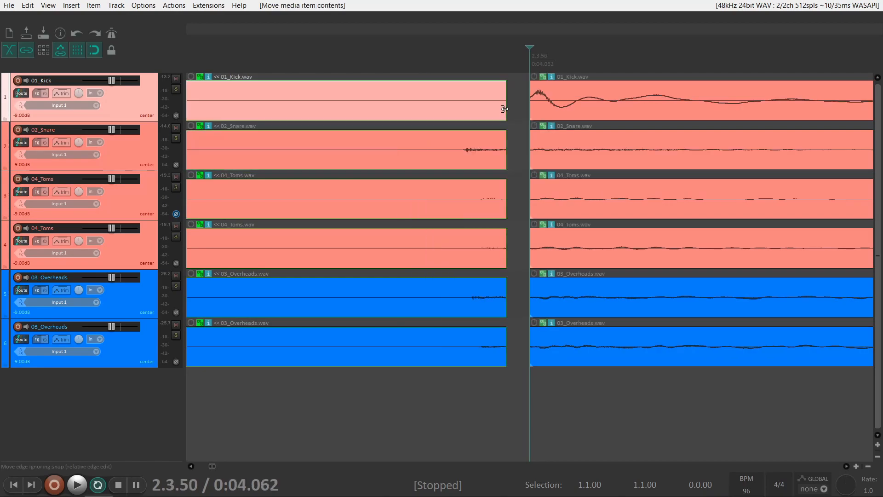
# - Trim the ends of the grouped slices preceding 2.3.50 and 2.4.00, and extend the start of the 3.1.00 slices back into a crossfade
pyautogui.moveTo(504, 109); pyautogui.dragTo(451, 133)
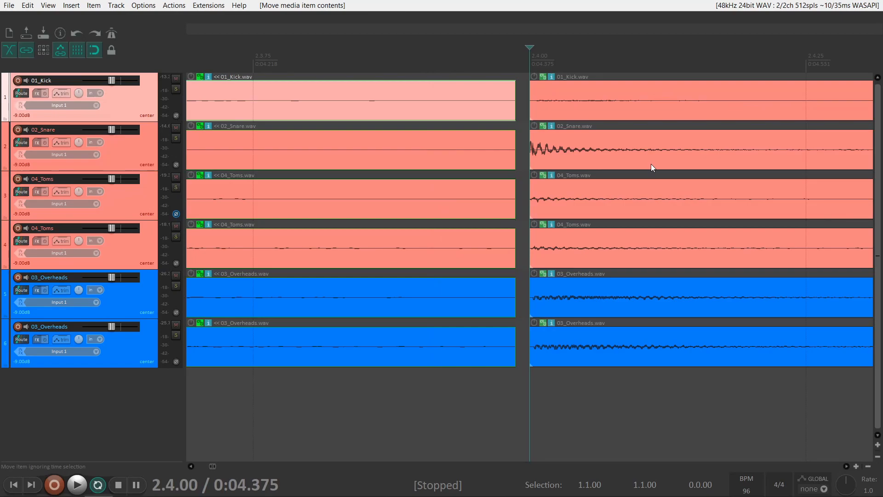
pyautogui.moveTo(518, 112); pyautogui.dragTo(488, 112)
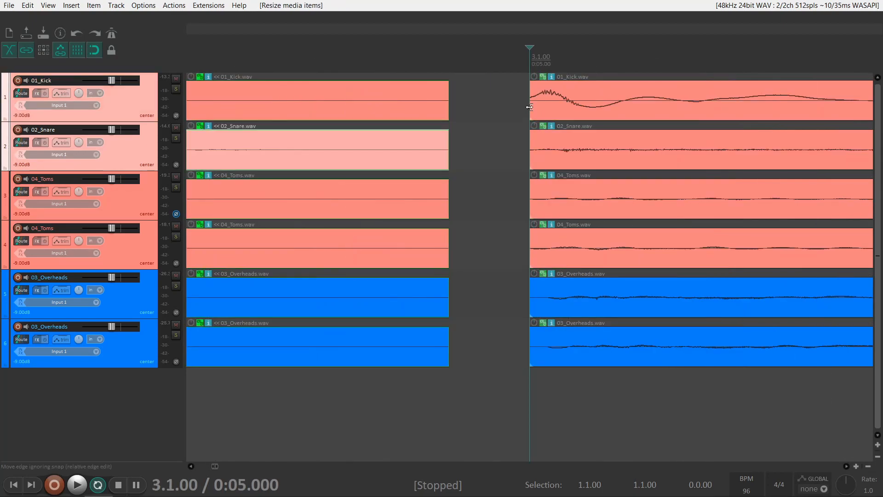
pyautogui.moveTo(528, 147); pyautogui.dragTo(437, 162)
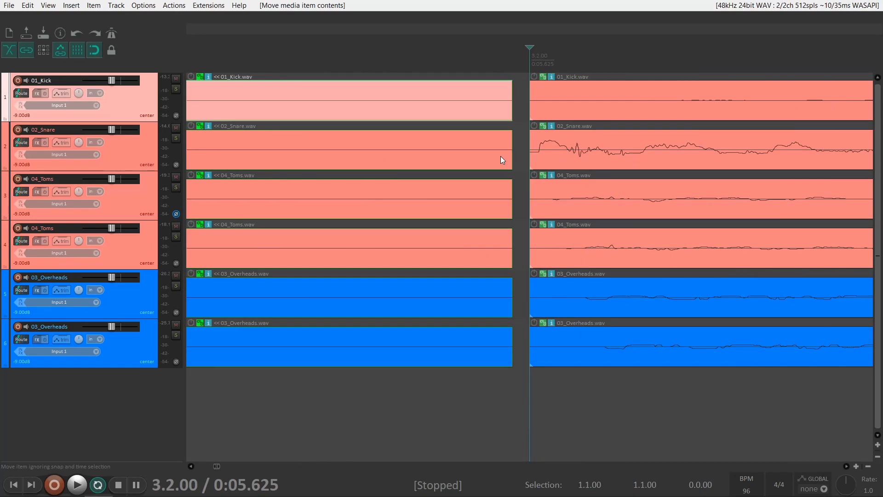
# - Close the gap before 3.2.00 with a crossfade ahead of the snare hit, and slip the 3.2.00 grouped slices' contents to align the hit with 3.2.00
pyautogui.hotkey('ctrl', 'z')
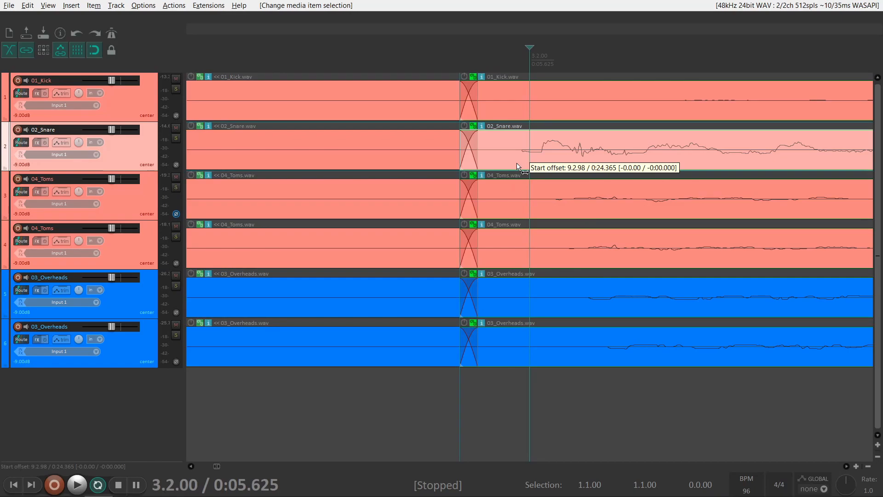
pyautogui.moveTo(516, 164); pyautogui.dragTo(524, 164)
# - Move the slice boundary at 3.2.75 back into a crossfade before the kick, and slip the 3.2.75 slices' contents so the kick begins at 3.2.75
pyautogui.scroll(-10, 578, 162)
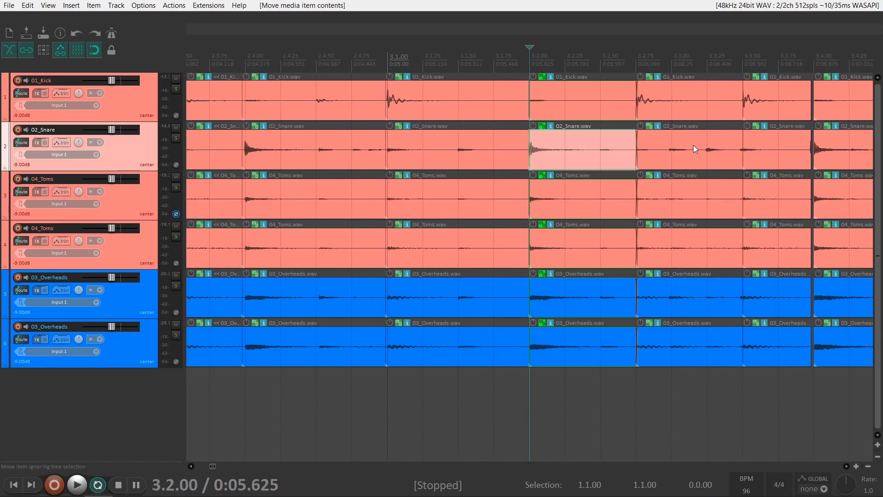
pyautogui.moveTo(567, 123); pyautogui.dragTo(416, 152)
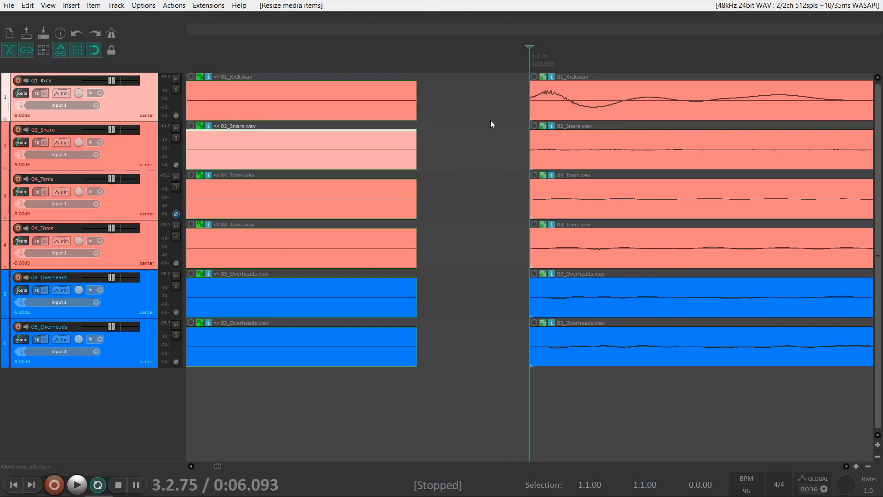
pyautogui.hotkey('ctrl', 'z')
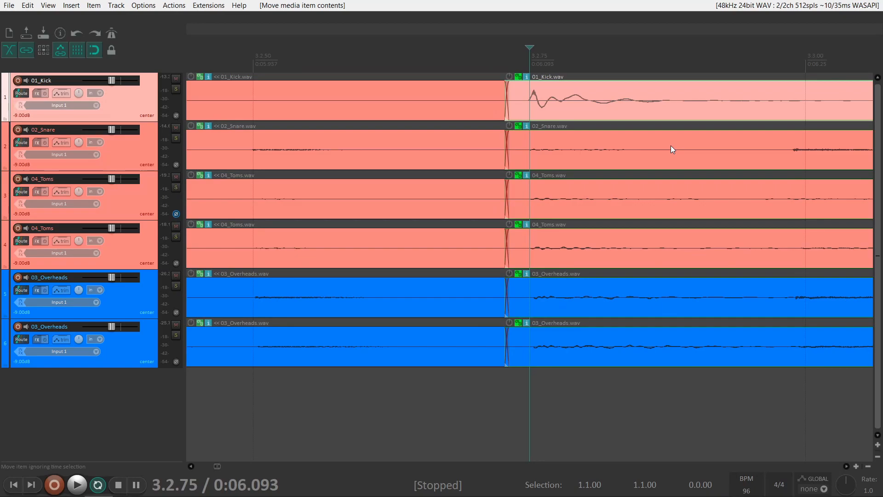
# - Trim the end of the grouped slices overlapping 3.3.50 back to before the kick, and extend the start of the 3.3.50 slices into a crossfade
pyautogui.scroll(-5, 670, 146)
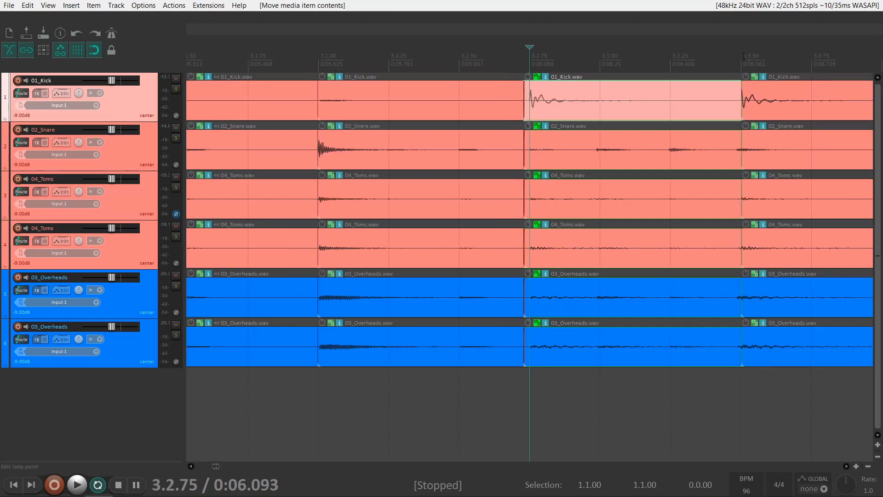
pyautogui.click(744, 55)
pyautogui.scroll(5, 681, 202)
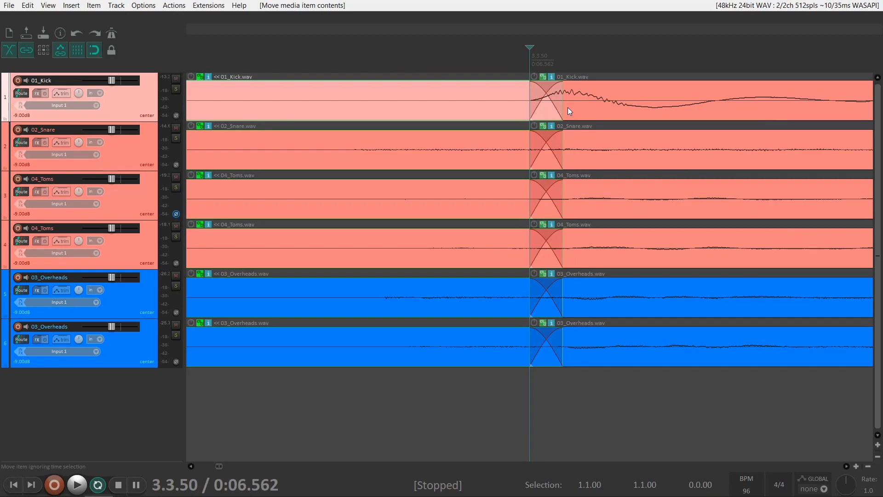
pyautogui.moveTo(567, 107); pyautogui.dragTo(341, 161)
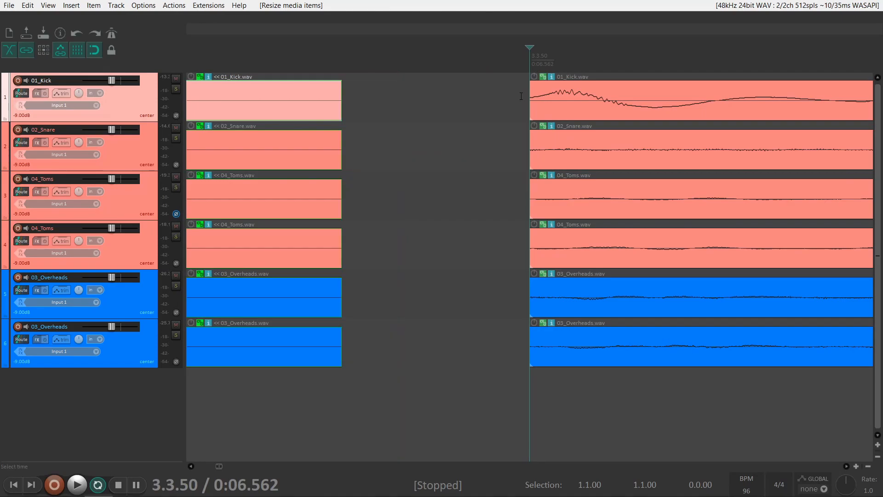
pyautogui.moveTo(529, 98); pyautogui.dragTo(313, 178)
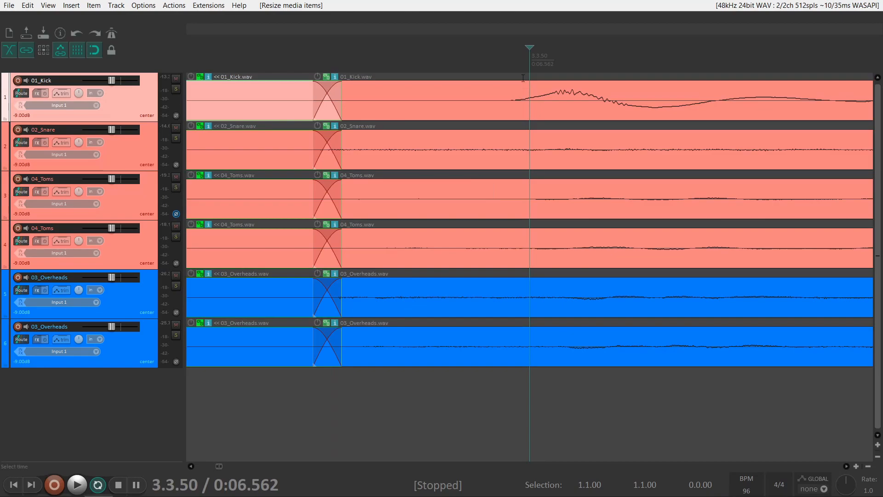
# - Slip the contents of the 3.3.50 grouped slices so the kick begins at 3.3.50, checking the onset with magnified waveform peaks
pyautogui.moveTo(523, 78); pyautogui.dragTo(527, 112)
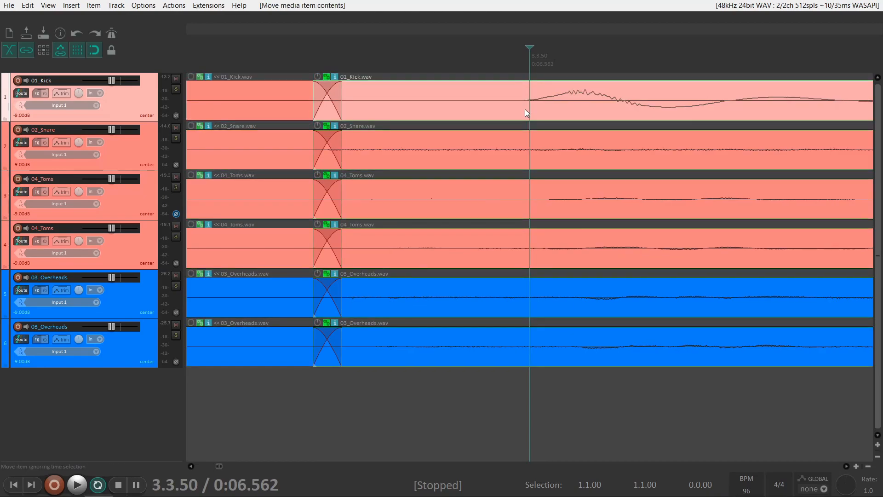
pyautogui.hotkey('shift', 'Up')
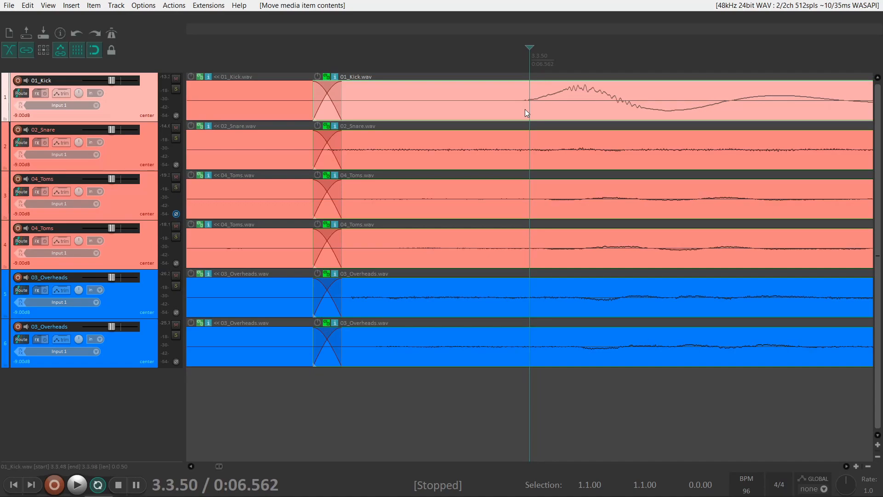
pyautogui.hotkey('shift', 'Up')
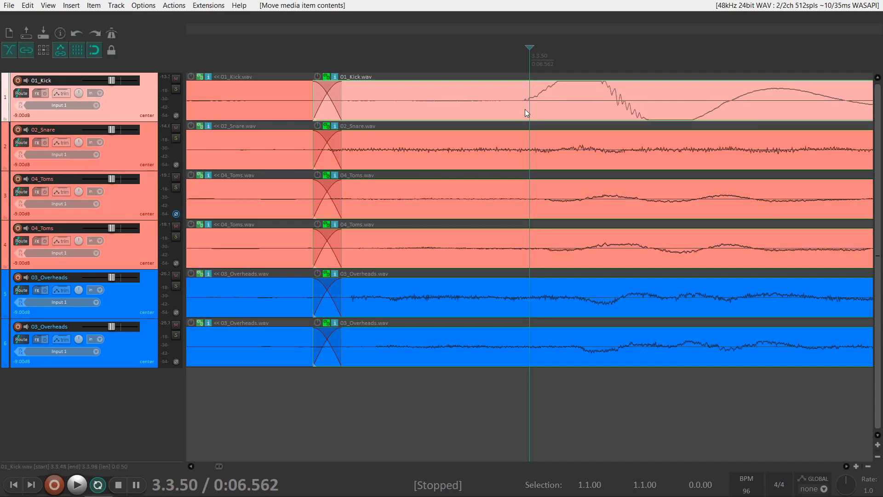
pyautogui.hotkey('shift', 'Up')
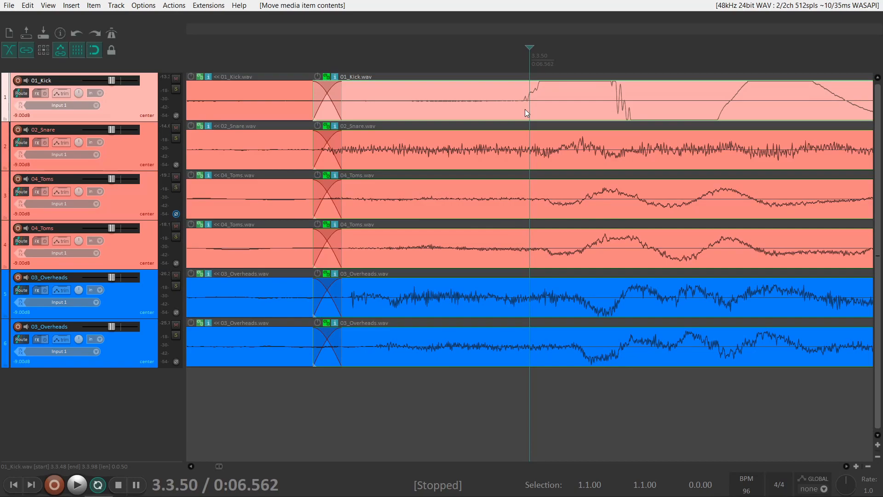
pyautogui.hotkey('shift', 'Down')
pyautogui.hotkey('shift', 'Down')
pyautogui.hotkey('shift', 'Down')
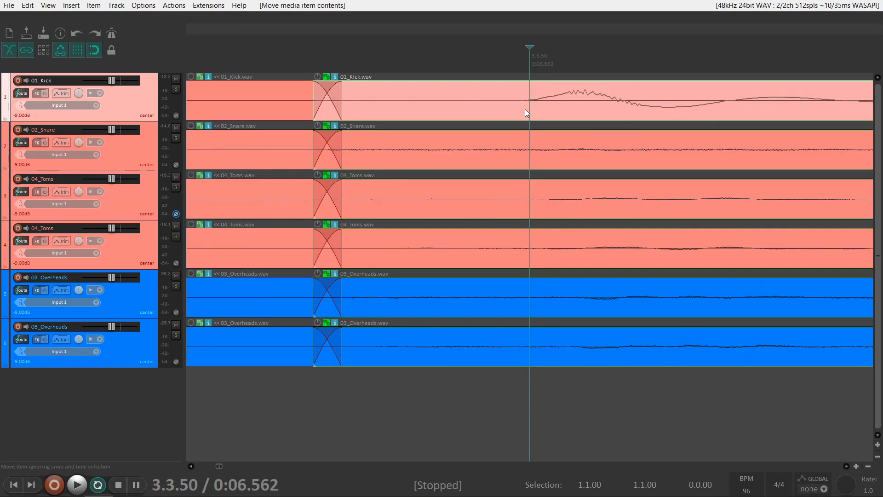
# - Close the gap before 3.4.00 with a crossfade ahead of the snare hit, and slip the 3.4.00 grouped slices' contents to align the hit with 3.4.00
pyautogui.scroll(-5, 525, 109)
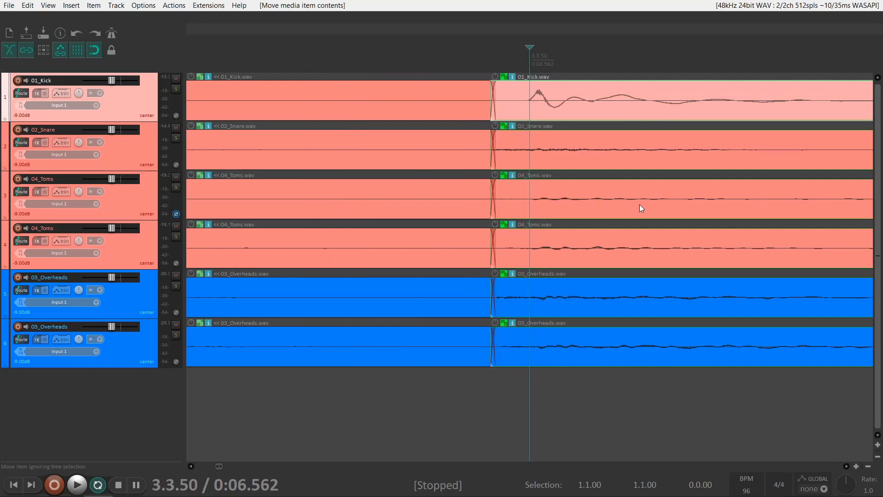
pyautogui.scroll(-3, 639, 204)
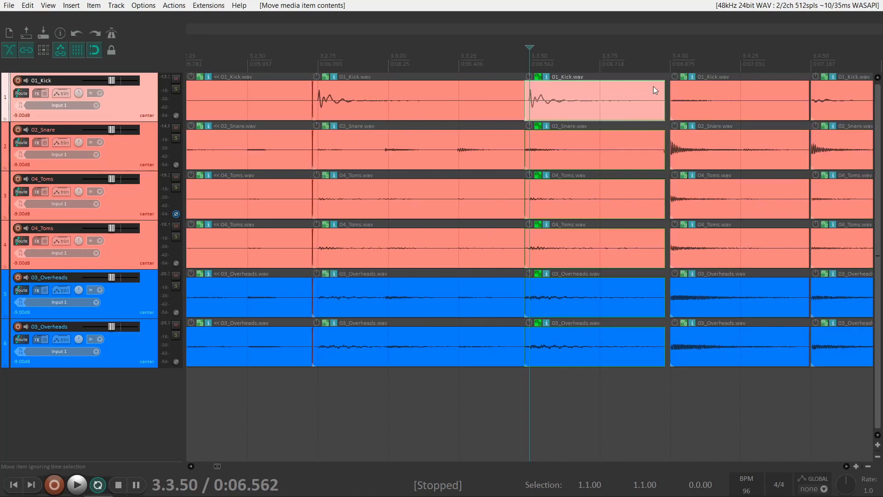
pyautogui.click(667, 61)
pyautogui.scroll(5, 570, 147)
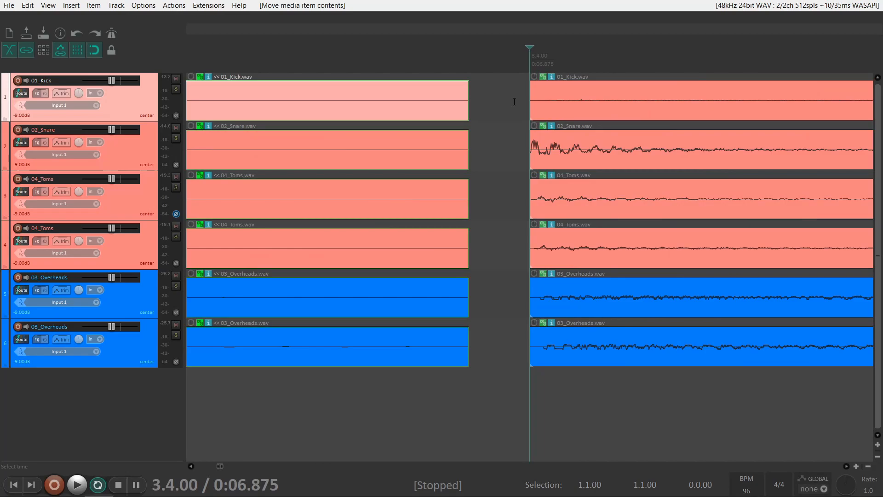
pyautogui.moveTo(530, 102); pyautogui.dragTo(449, 140)
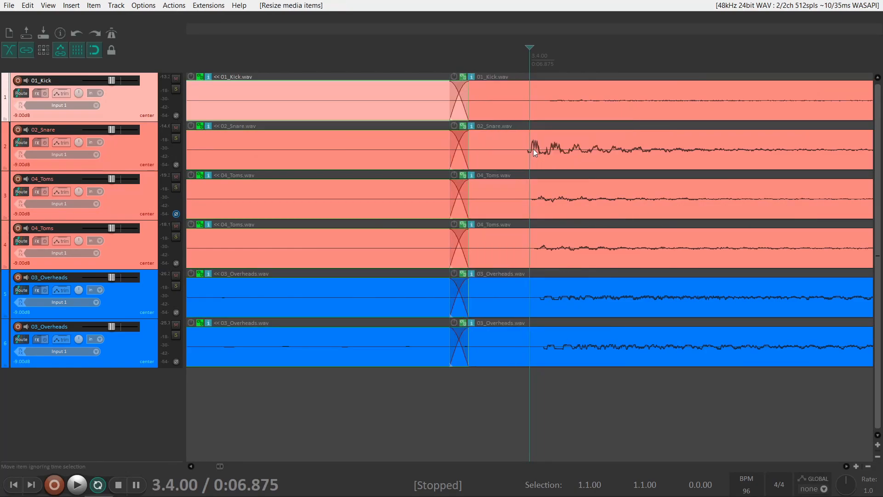
pyautogui.click(534, 148)
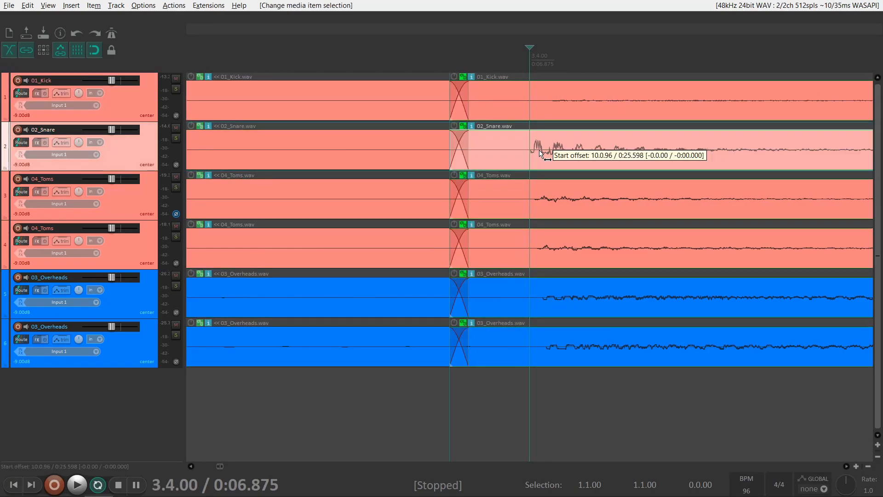
pyautogui.moveTo(539, 151); pyautogui.dragTo(539, 151)
# - Extend the start of the 3.4.50 grouped slices back into a crossfade, and slip their contents so the snare begins at 3.4.50
pyautogui.scroll(-8, 694, 147)
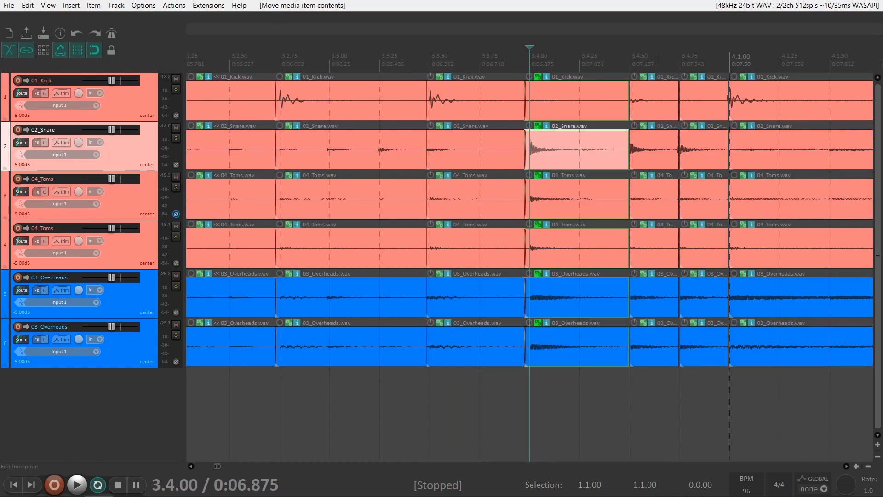
pyautogui.click(633, 62)
pyautogui.scroll(8, 621, 87)
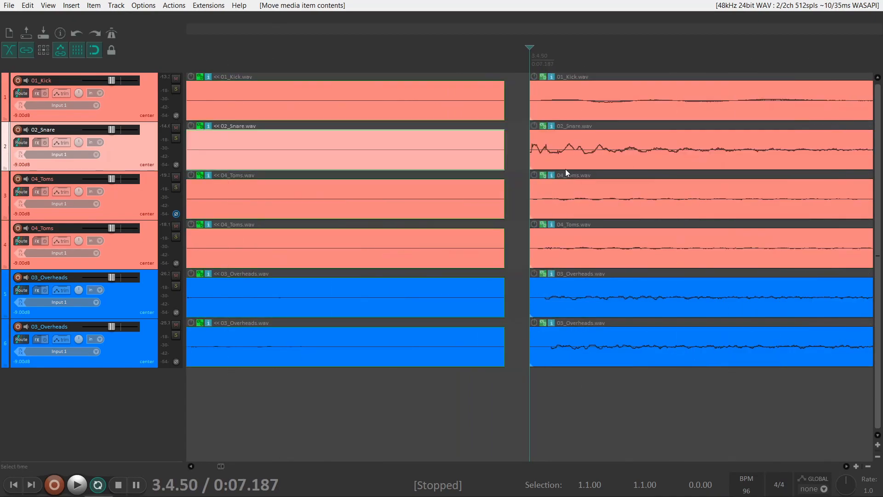
pyautogui.moveTo(529, 154); pyautogui.dragTo(492, 180)
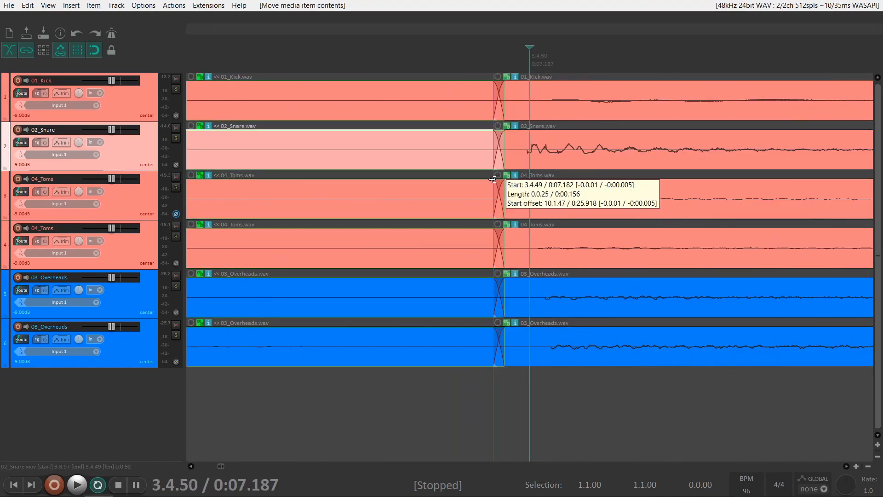
pyautogui.click(527, 152)
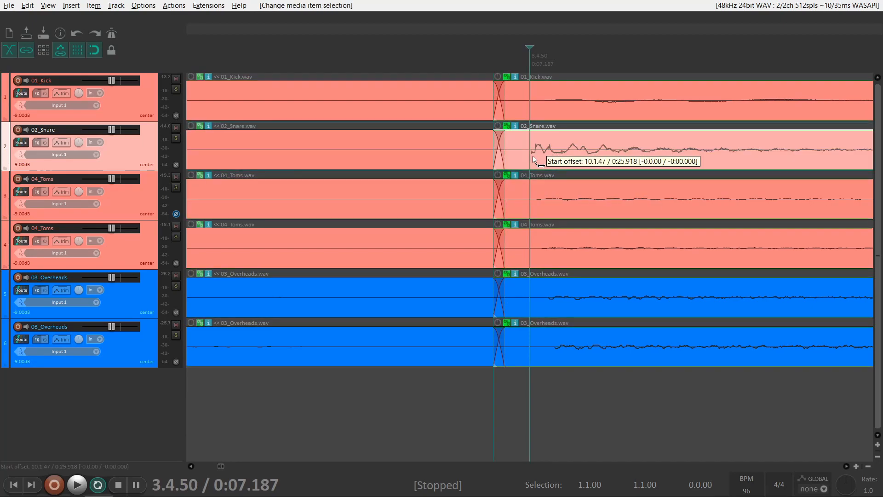
pyautogui.moveTo(533, 159); pyautogui.dragTo(641, 151)
# - Move the slice boundary at 3.4.75 back into a crossfade with the trimmed preceding slices, and slip the contents so the snare begins at 3.4.75
pyautogui.scroll(-4, 643, 154)
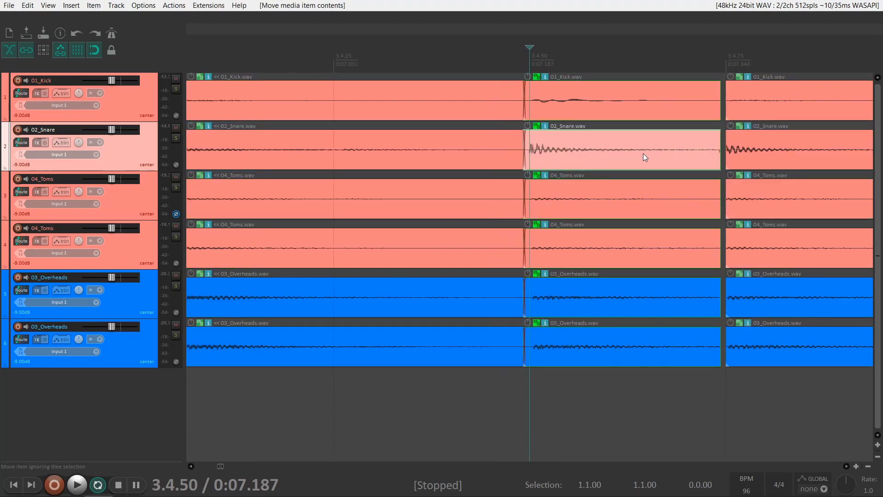
pyautogui.click(609, 61)
pyautogui.scroll(8, 516, 161)
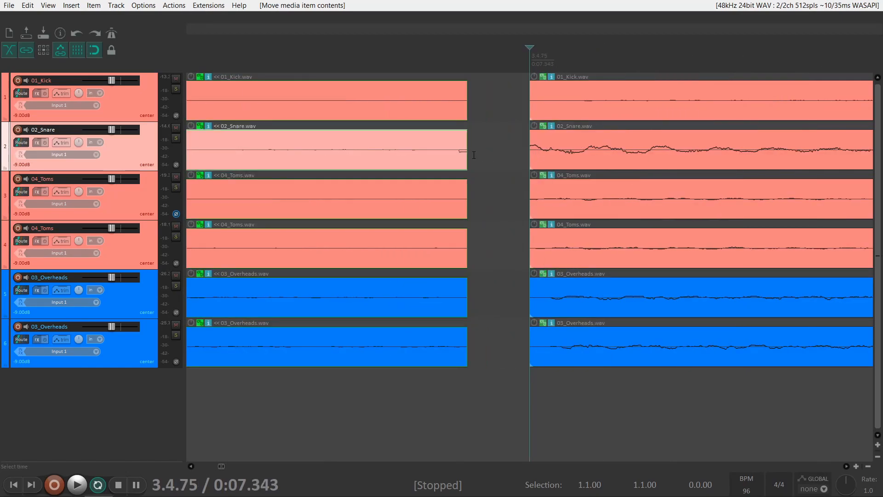
pyautogui.moveTo(529, 149); pyautogui.dragTo(460, 175)
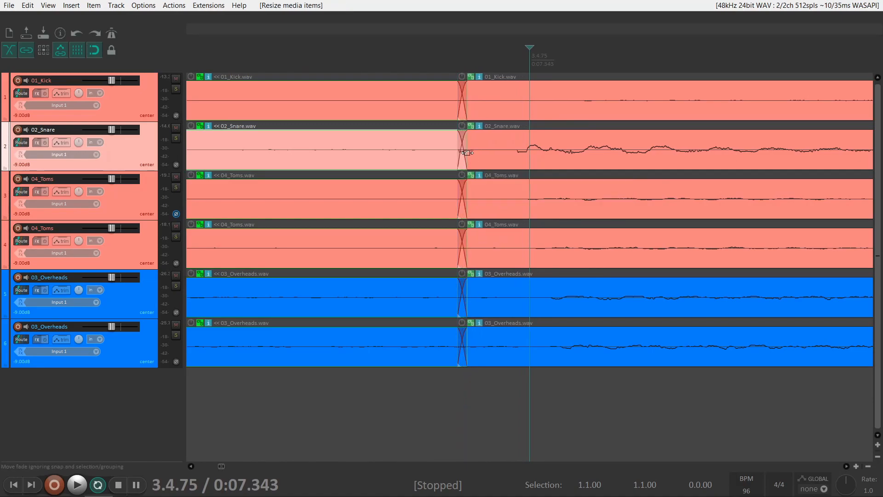
pyautogui.hotkey('ctrl', 'z')
pyautogui.moveTo(466, 154); pyautogui.dragTo(443, 166)
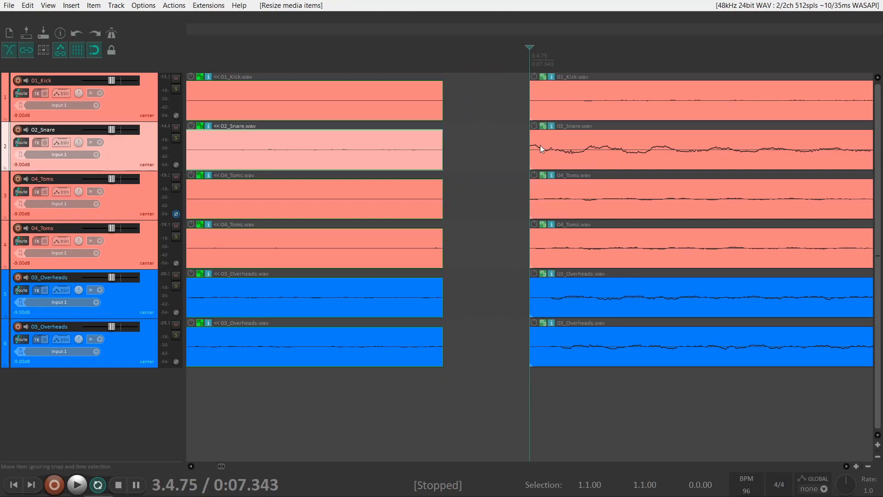
pyautogui.moveTo(530, 152); pyautogui.dragTo(437, 183)
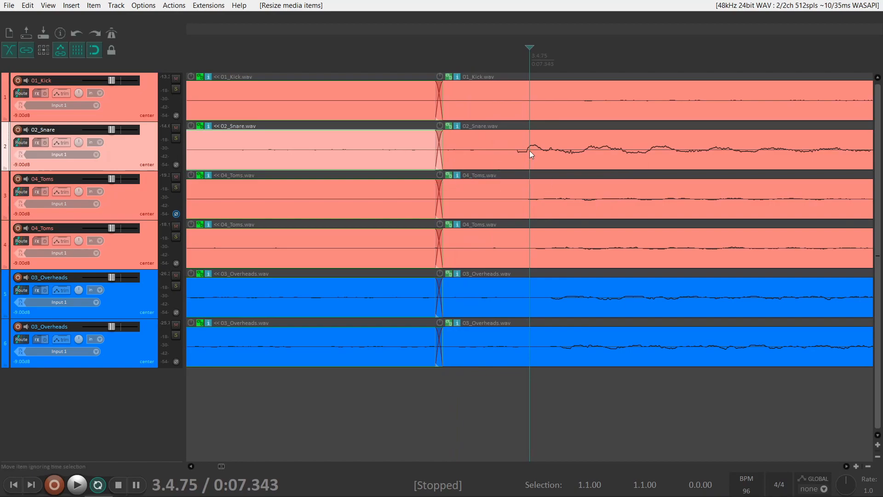
pyautogui.moveTo(526, 153); pyautogui.dragTo(538, 167)
# - Close the gap before 4.1.00 with a crossfade ahead of the kick, and slip the 4.1.00 grouped slices' contents to align the kick with 4.1.00
pyautogui.scroll(-5, 612, 159)
pyautogui.scroll(-3, 654, 153)
pyautogui.click(630, 66)
pyautogui.scroll(4, 623, 198)
pyautogui.scroll(3, 623, 197)
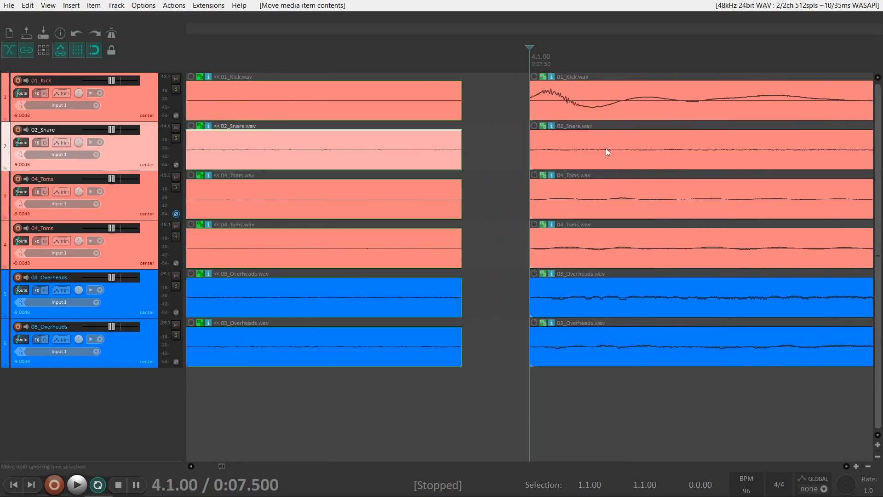
pyautogui.moveTo(529, 108); pyautogui.dragTo(447, 139)
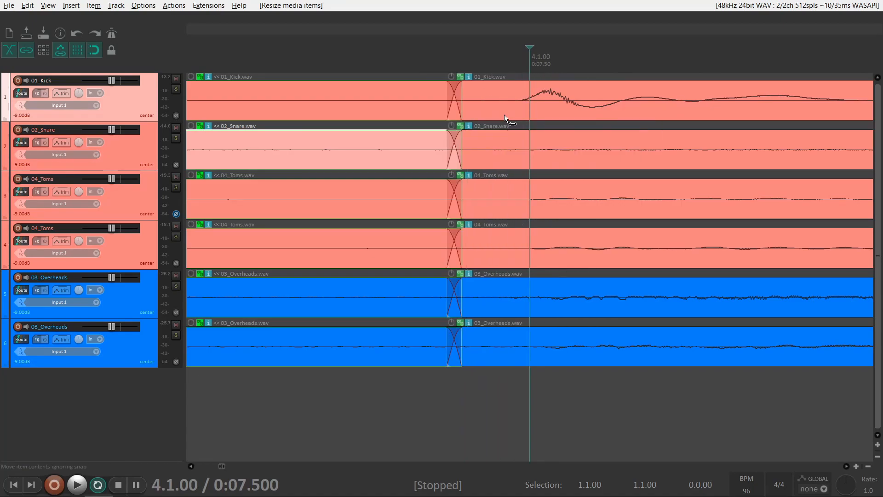
pyautogui.moveTo(504, 114); pyautogui.dragTo(512, 118)
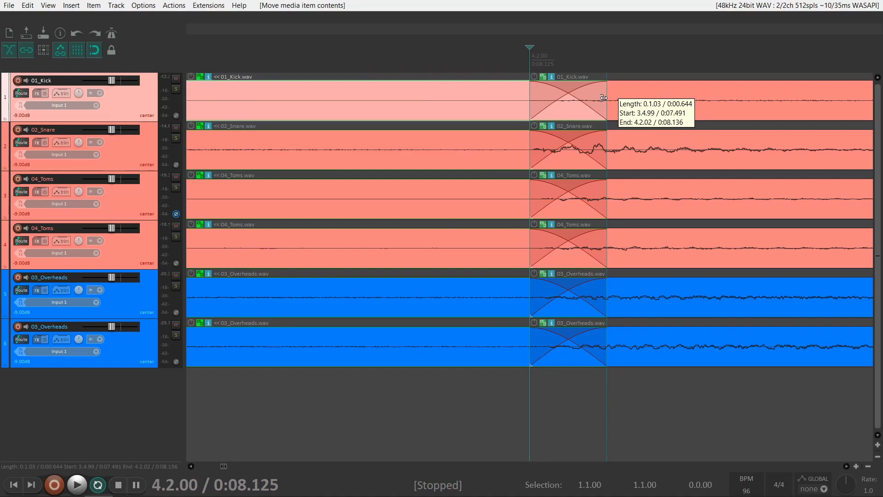
# - Move the grouped slice boundary at 4.2.00 back before the snare without a crossfade, and slip the 4.2.00 slices' contents to align the snare with 4.2.00
pyautogui.moveTo(603, 98); pyautogui.dragTo(525, 106)
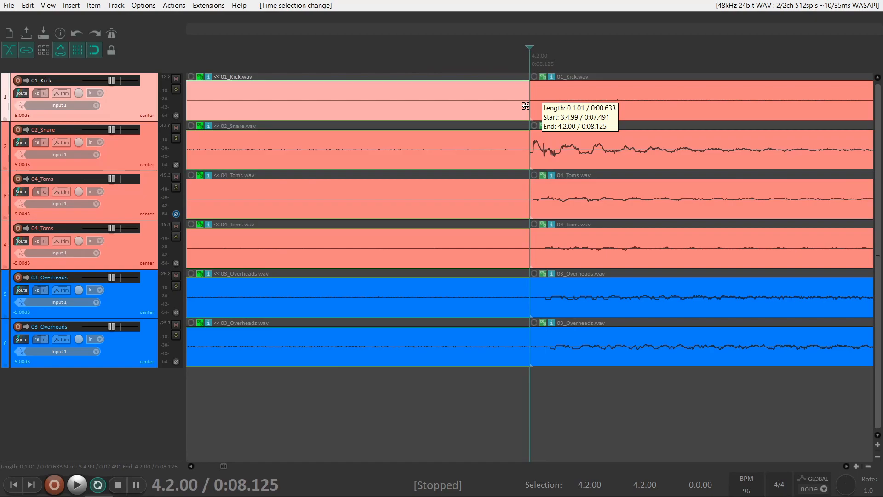
pyautogui.moveTo(525, 106); pyautogui.dragTo(441, 105)
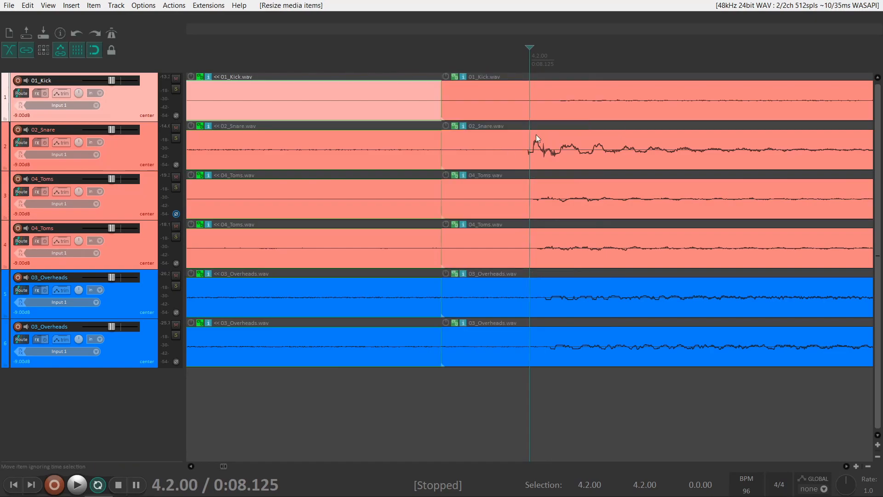
pyautogui.moveTo(539, 150); pyautogui.dragTo(539, 154)
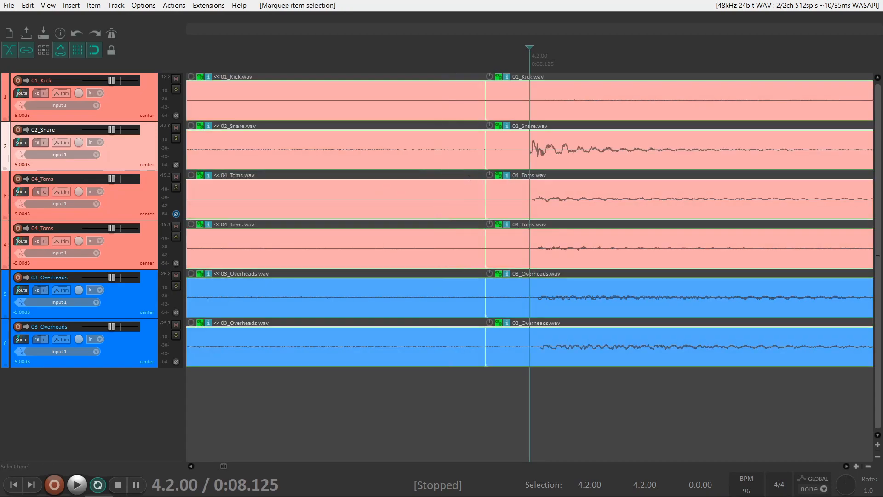
# - Fill gaps between the selected 4.1.00 and 4.2.00 slices with 0 ms trigger pad, 5 ms crossfade length, 5 ms maximum gap and Equal Gain fades
pyautogui.scroll(-2, 469, 178)
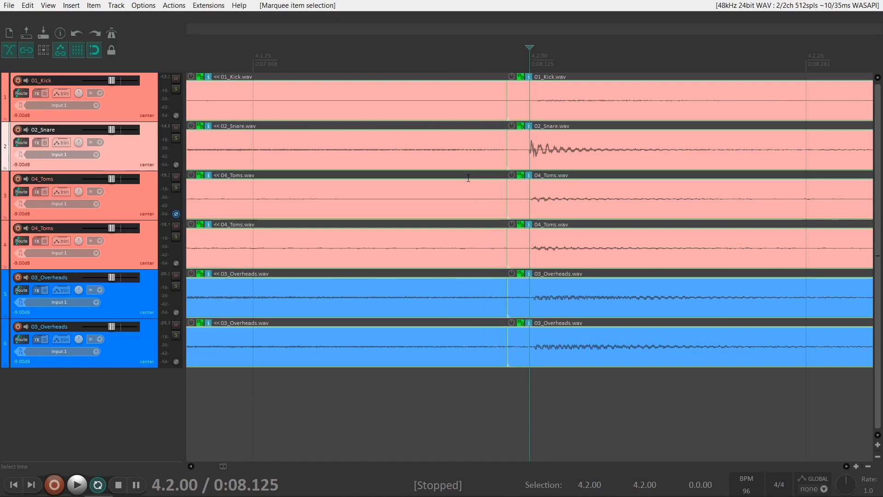
pyautogui.scroll(-2, 468, 178)
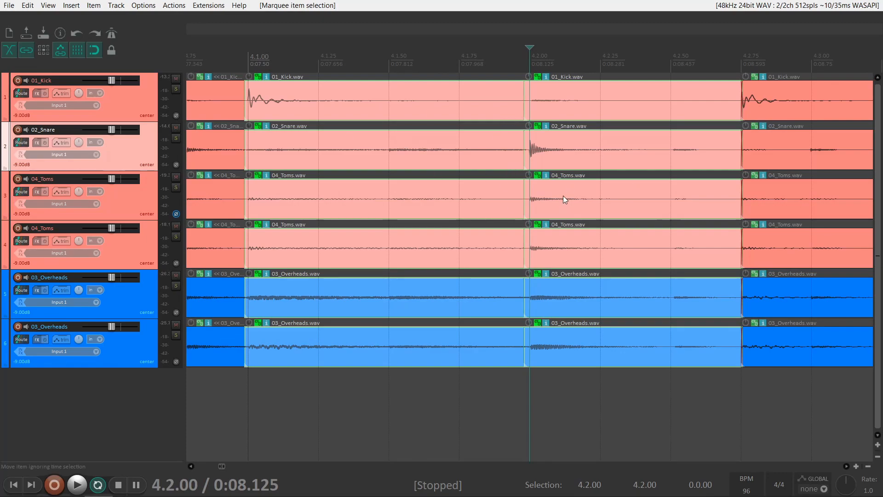
pyautogui.hotkey('shift', 'f')
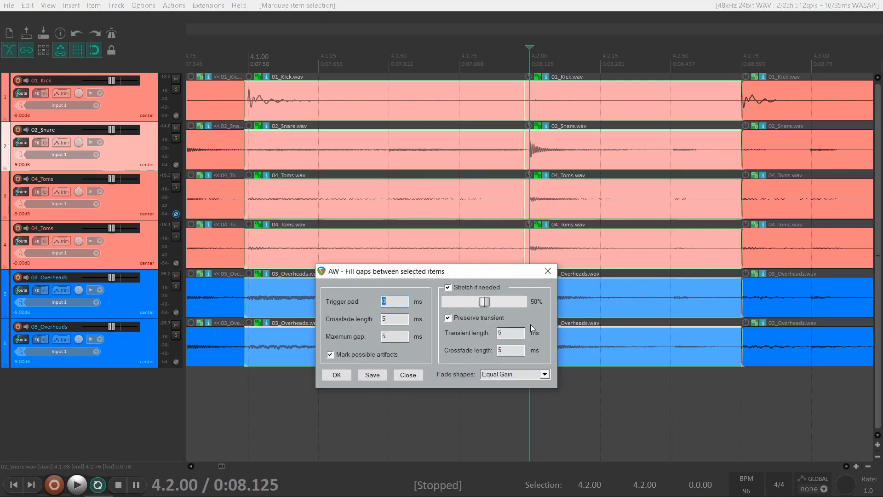
pyautogui.click(337, 381)
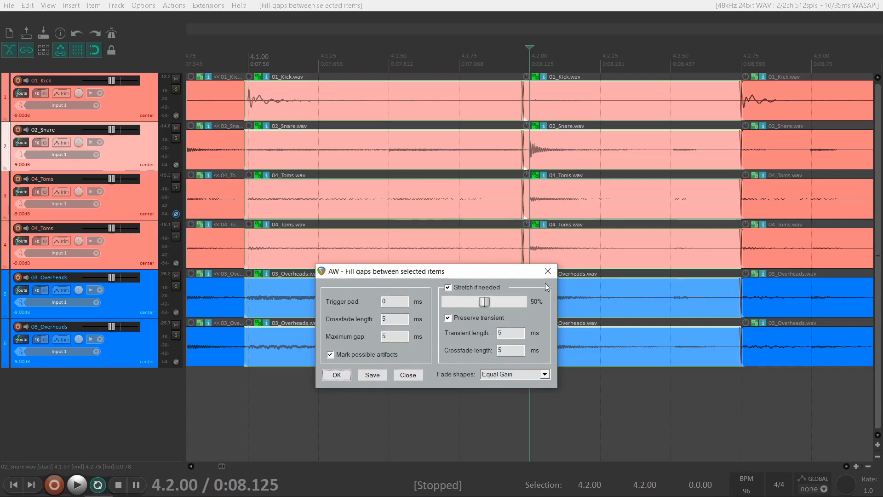
pyautogui.click(547, 271)
pyautogui.scroll(4, 542, 191)
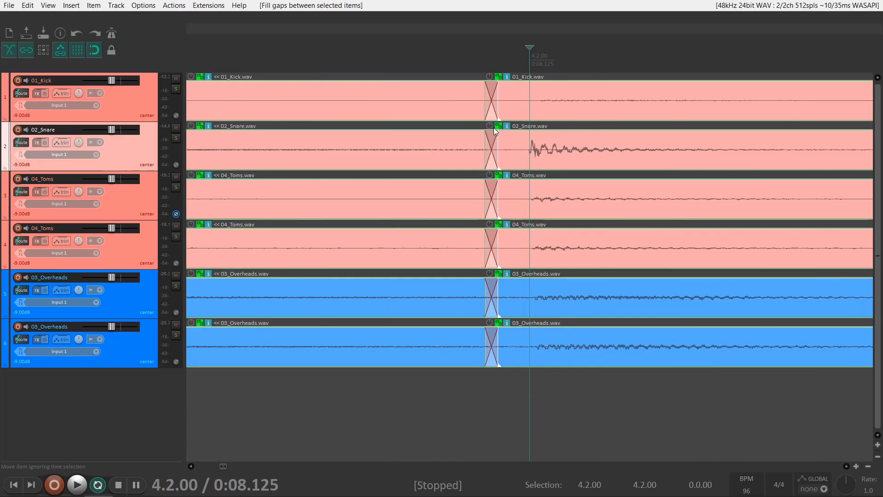
pyautogui.scroll(-4, 522, 290)
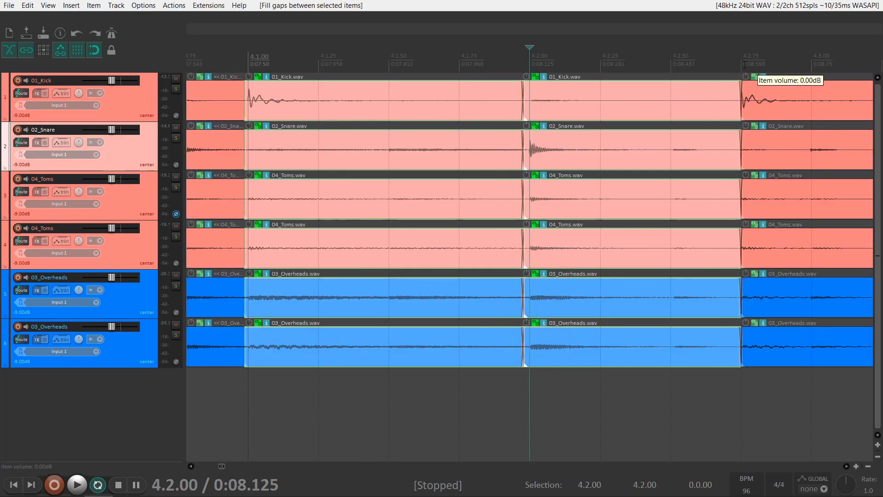
# - Remove the fades around 4.2.75, and move the grouped slice boundary back into a crossfade before the kick
pyautogui.click(745, 378)
pyautogui.scroll(2, 748, 377)
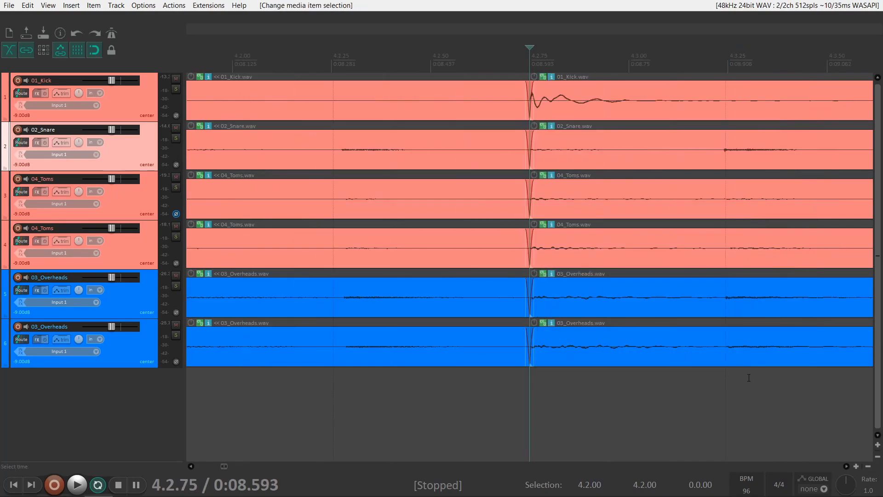
pyautogui.scroll(4, 748, 378)
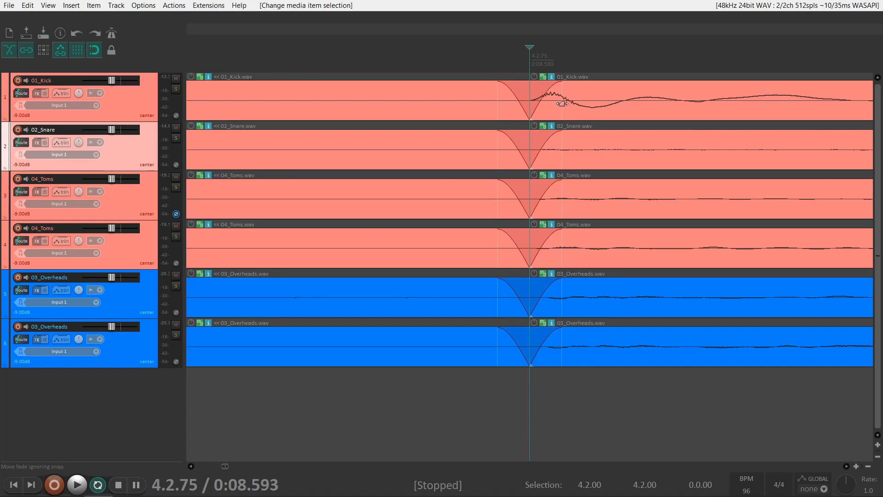
pyautogui.moveTo(562, 104); pyautogui.dragTo(522, 103)
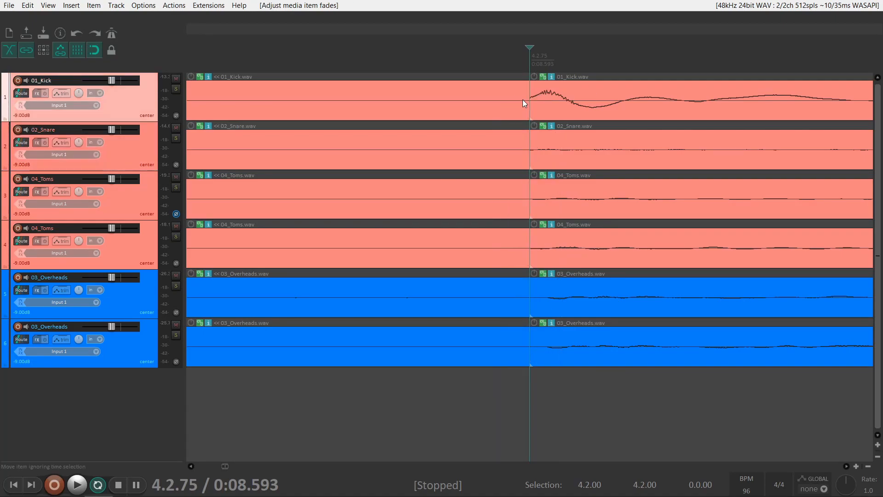
pyautogui.click(523, 105)
pyautogui.moveTo(527, 101); pyautogui.dragTo(433, 115)
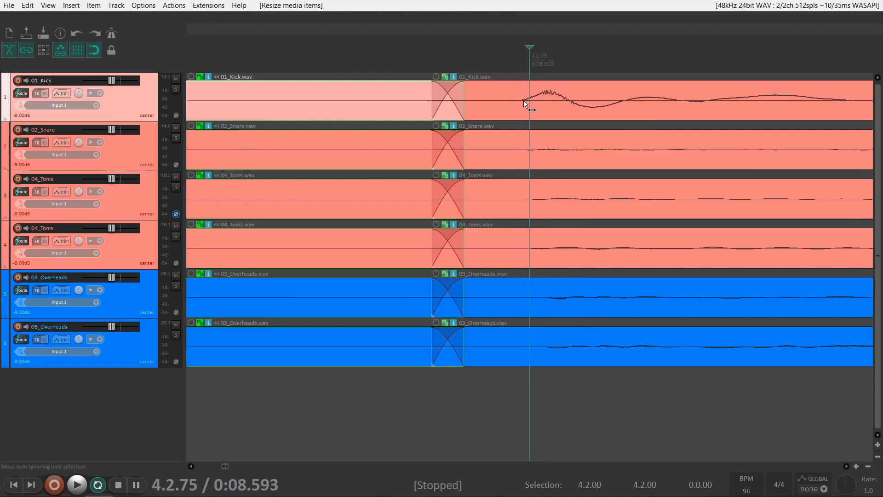
# - Slip the 4.2.75 grouped slices' contents to align the kick transient with 4.2.75
pyautogui.moveTo(524, 100); pyautogui.dragTo(529, 101)
pyautogui.scroll(-5, 605, 136)
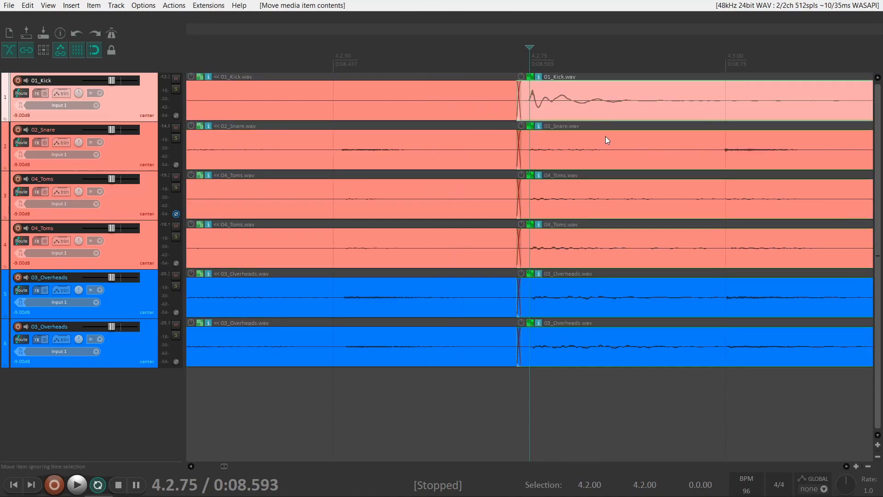
# - Move the grouped slice boundary at 4.3.50 back into a crossfade before the kick, and slip the slices' contents to align the kick with 4.3.50
pyautogui.click(683, 58)
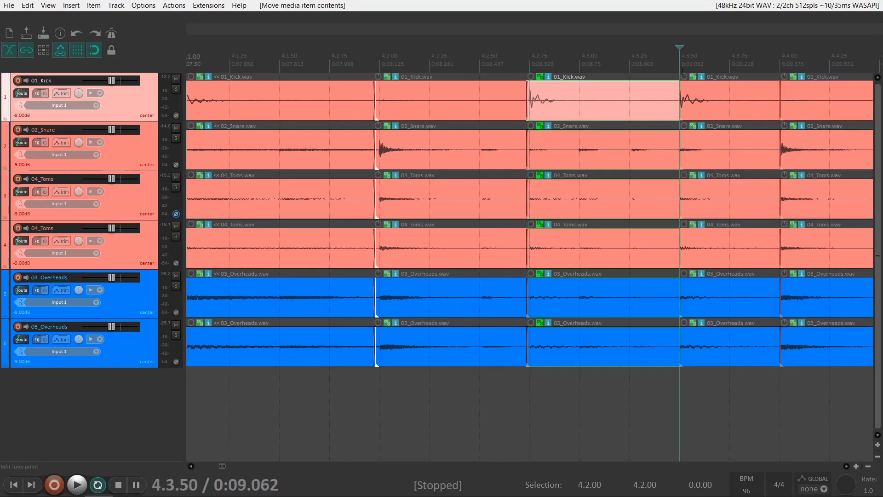
pyautogui.scroll(5, 681, 177)
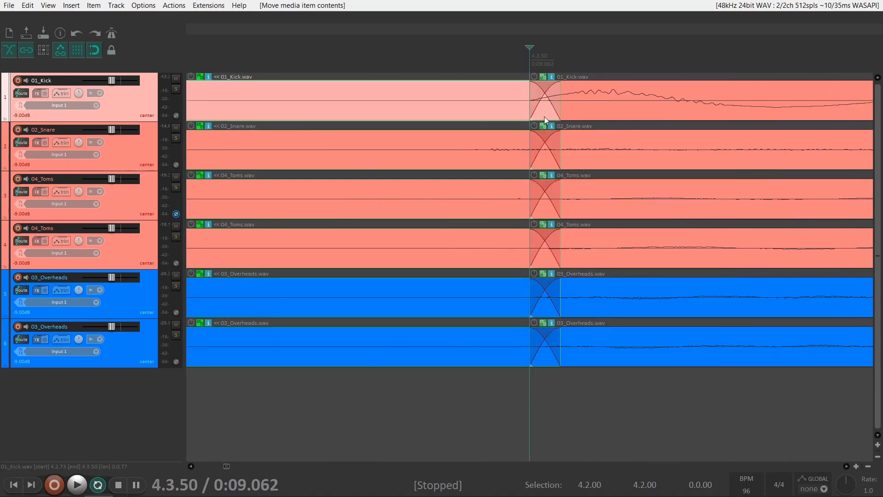
pyautogui.moveTo(545, 117); pyautogui.dragTo(374, 103)
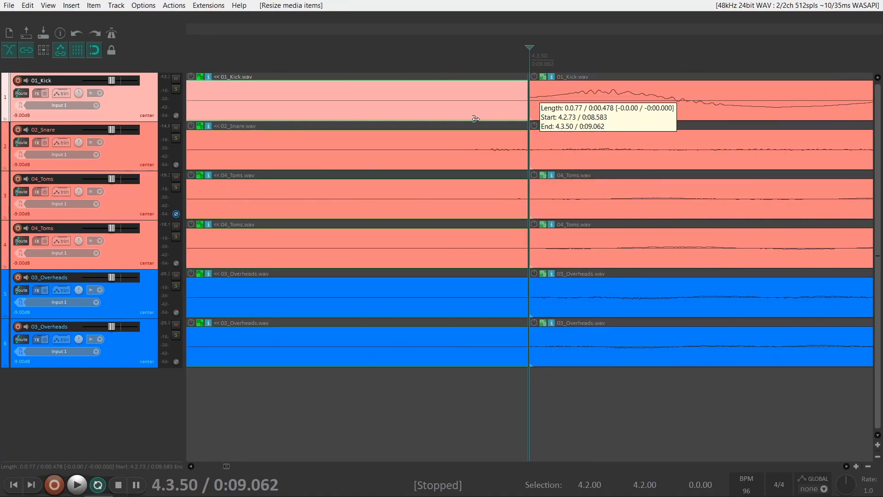
pyautogui.moveTo(533, 108); pyautogui.dragTo(337, 194)
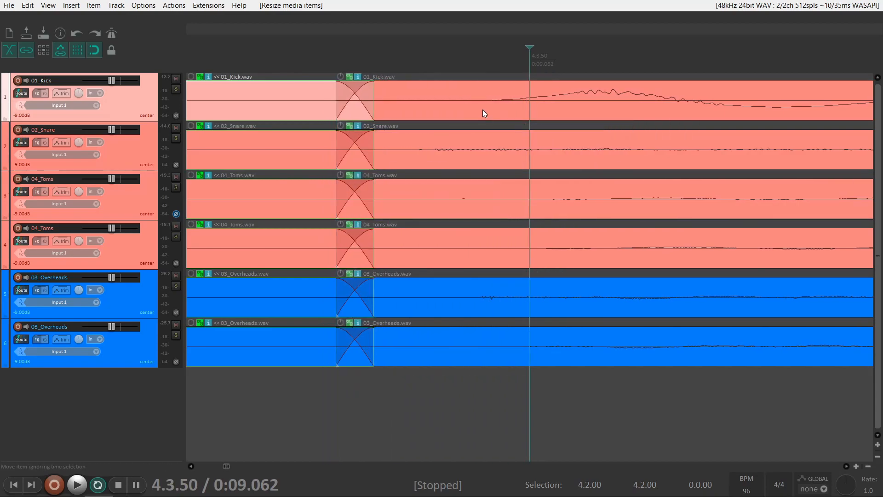
pyautogui.moveTo(476, 103); pyautogui.dragTo(514, 119)
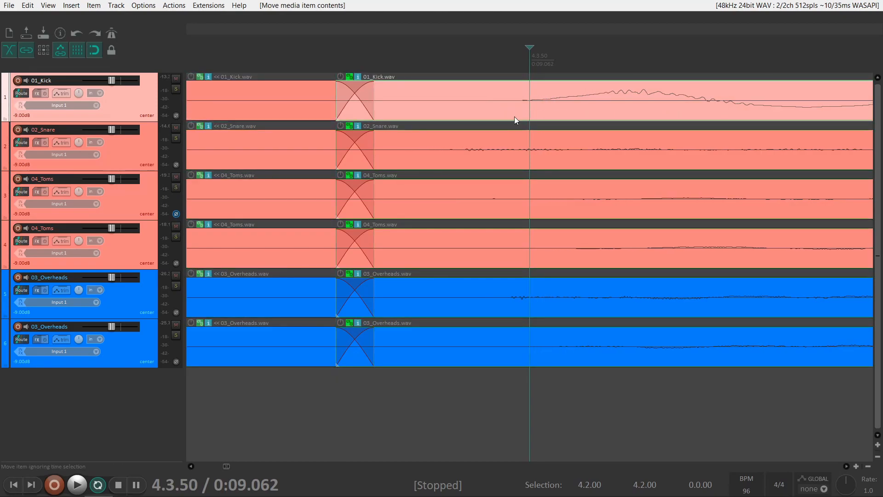
# - Move the grouped slice boundary at 4.4.00 back into a crossfade before the snare, and slip the slices' contents to align the snare with 4.4.00
pyautogui.scroll(-6, 615, 135)
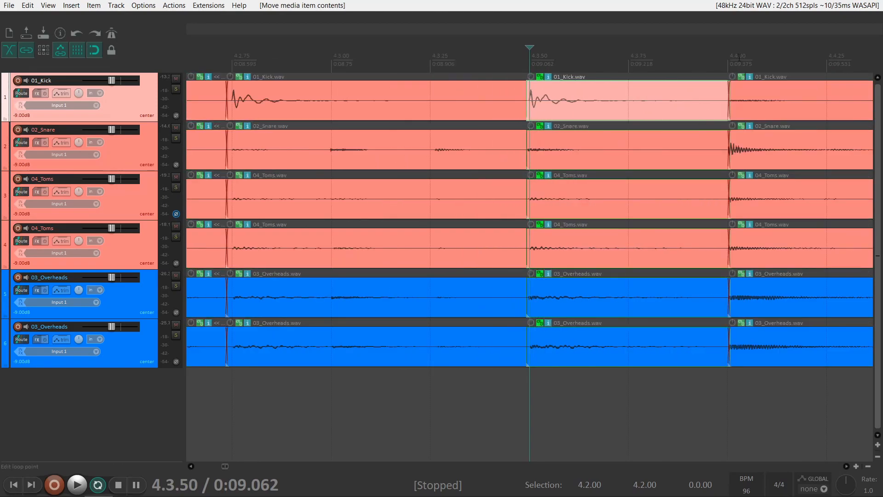
pyautogui.click(730, 60)
pyautogui.scroll(6, 643, 187)
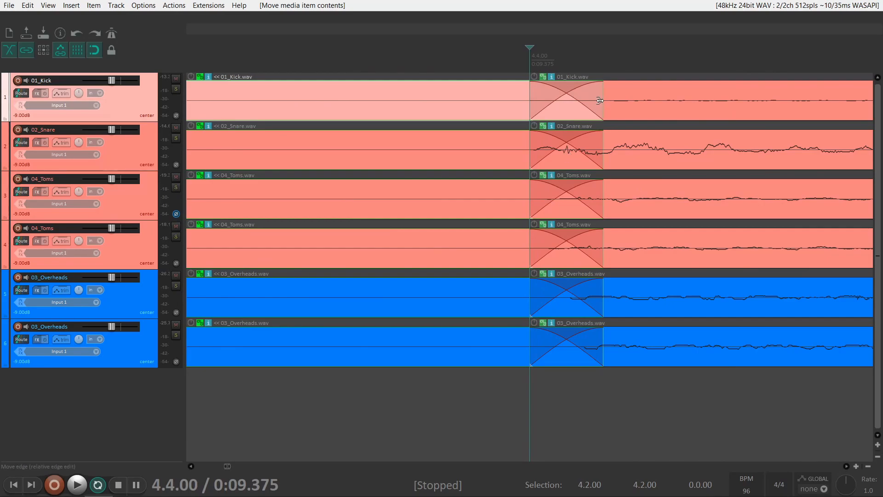
pyautogui.moveTo(600, 100); pyautogui.dragTo(445, 126)
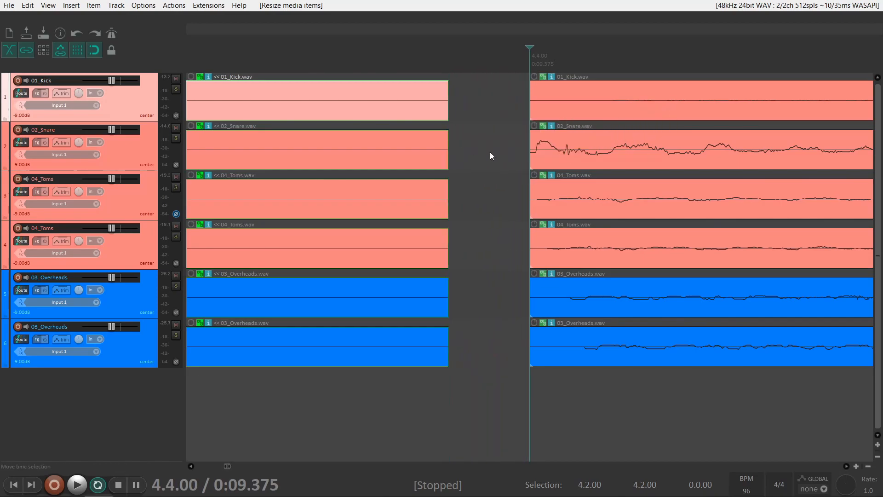
pyautogui.moveTo(530, 154); pyautogui.dragTo(434, 189)
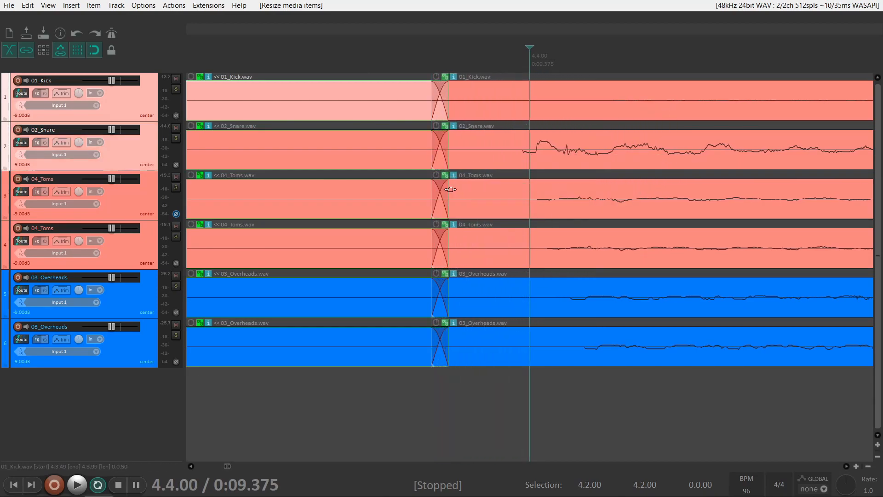
pyautogui.moveTo(519, 159); pyautogui.dragTo(524, 161)
pyautogui.scroll(-2, 630, 158)
pyautogui.scroll(-3, 629, 159)
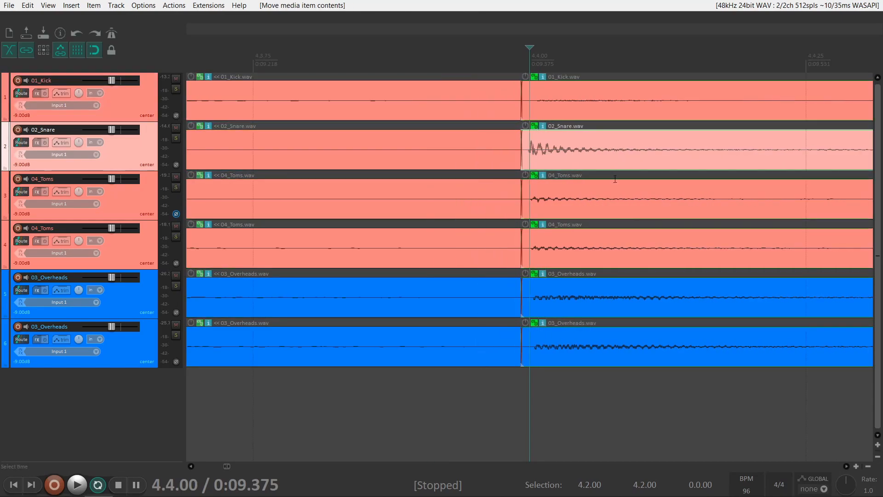
pyautogui.scroll(-4, 612, 177)
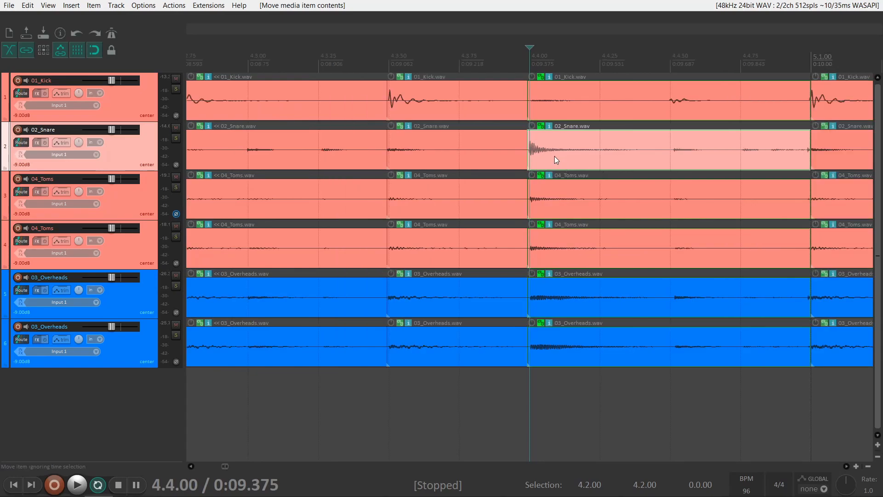
pyautogui.doubleClick(130, 154)
pyautogui.press('Tab')
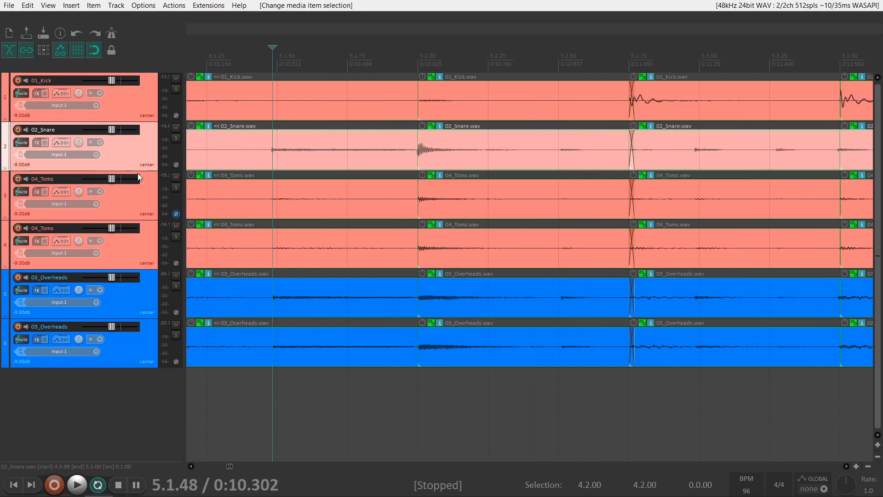
pyautogui.press('Tab')
pyautogui.scroll(-3, 487, 165)
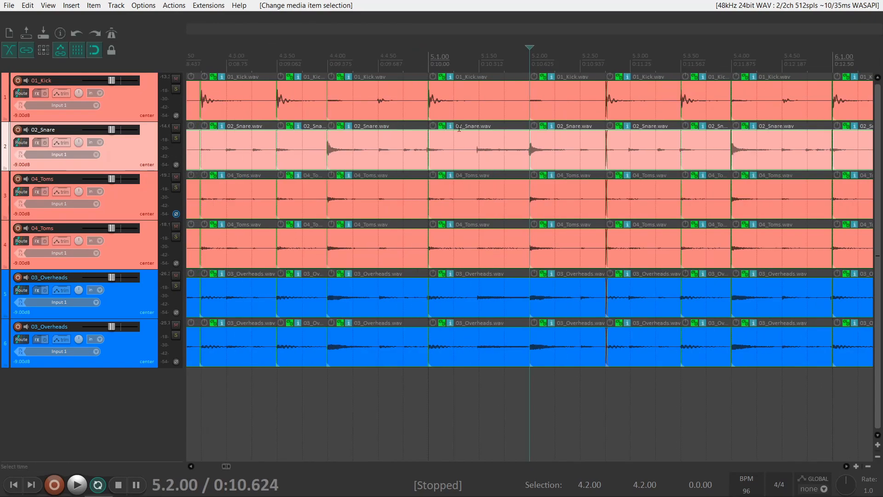
pyautogui.hotkey('shift', 'Tab')
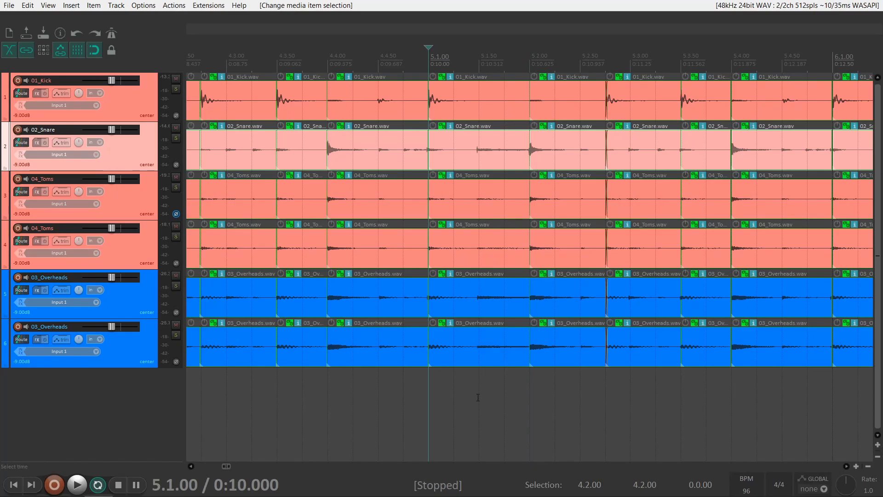
pyautogui.click(479, 396)
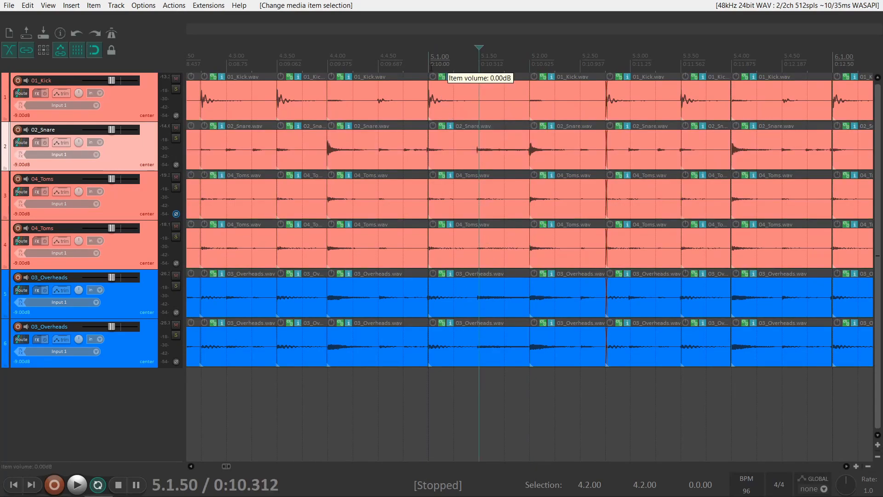
# - Examine the grouped slice boundaries and transient alignment at 5.1.00 and 4.4.00
pyautogui.click(427, 59)
pyautogui.scroll(12, 488, 230)
pyautogui.scroll(-6, 488, 230)
pyautogui.scroll(-5, 462, 192)
pyautogui.click(328, 65)
pyautogui.scroll(10, 410, 176)
pyautogui.scroll(-6, 414, 179)
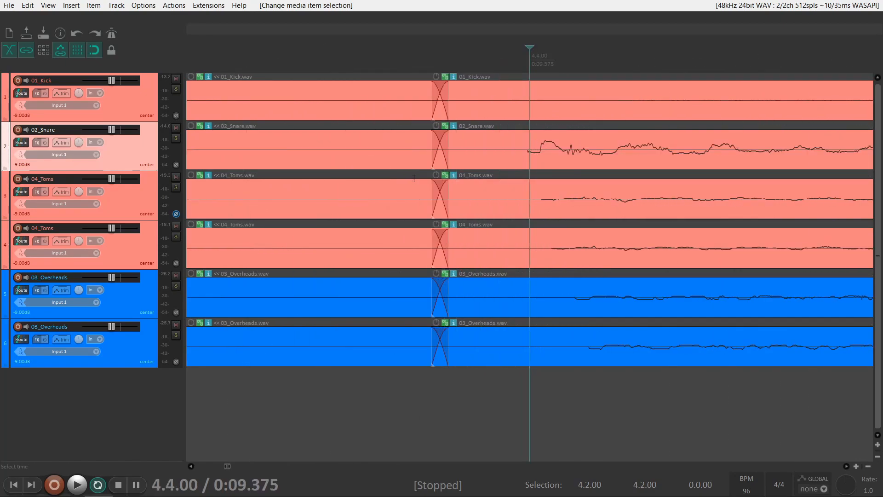
pyautogui.scroll(-3, 640, 128)
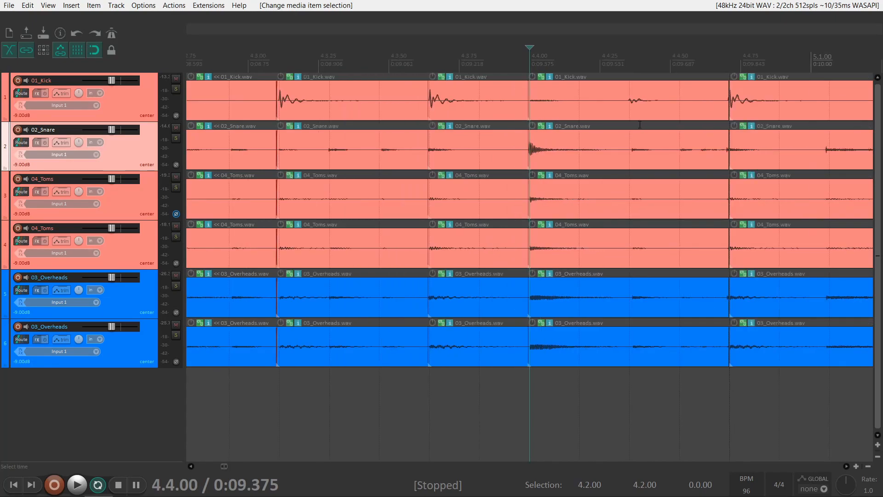
# - Close the gap before 5.1.00 with a crossfade ahead of the kick, and slip the grouped slices' contents to align the kick with 5.1.00
pyautogui.click(731, 56)
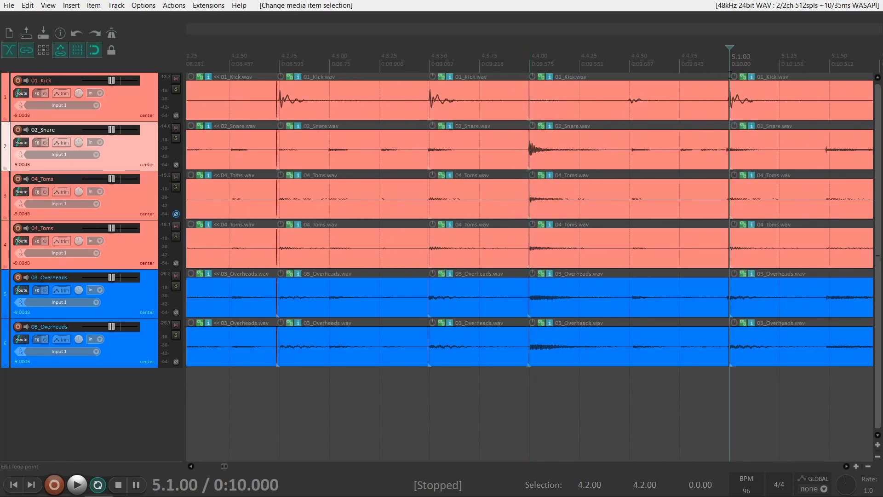
pyautogui.scroll(12, 716, 194)
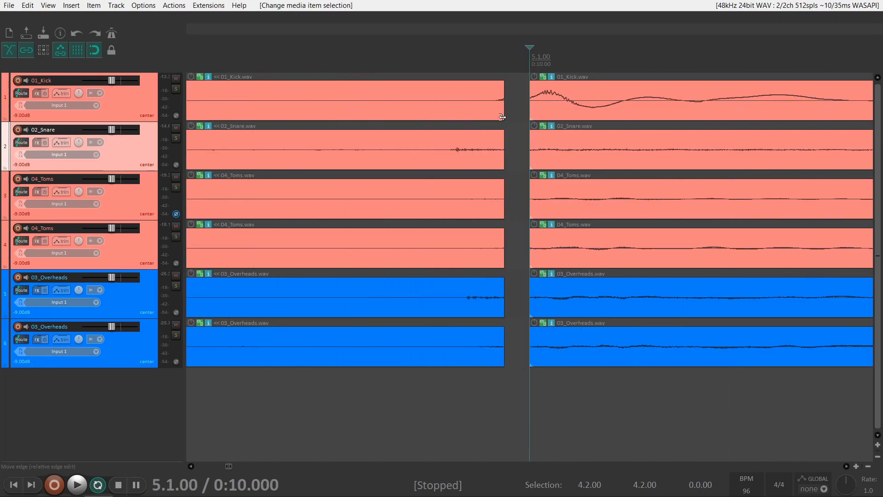
pyautogui.moveTo(502, 113); pyautogui.dragTo(440, 113)
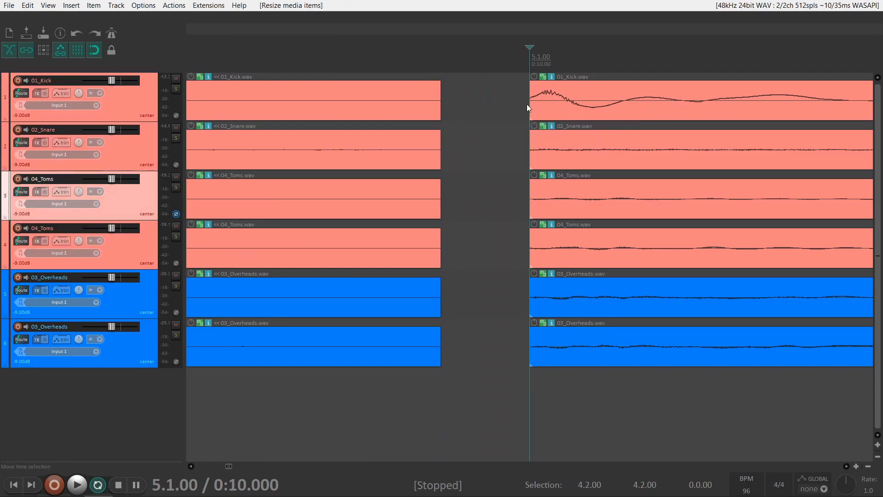
pyautogui.moveTo(530, 106); pyautogui.dragTo(418, 153)
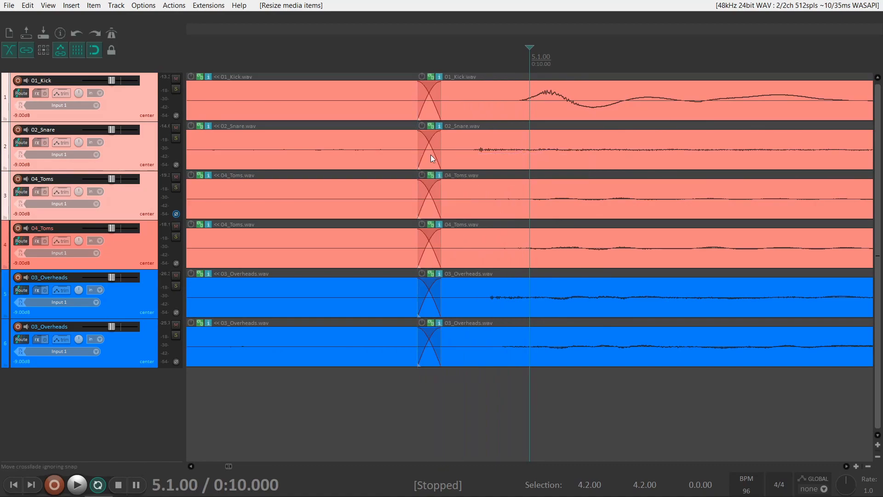
pyautogui.moveTo(512, 105); pyautogui.dragTo(506, 105)
pyautogui.scroll(3, 702, 181)
pyautogui.scroll(-4, 703, 180)
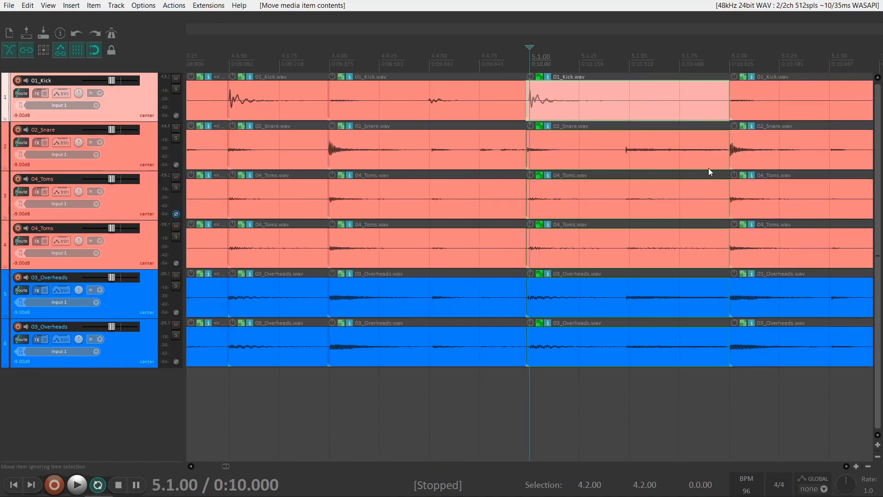
# - Close the gap before 5.2.00 with a crossfade ahead of the snare, and slip the grouped slices' contents to align the snare with 5.2.00
pyautogui.click(730, 57)
pyautogui.scroll(5, 705, 207)
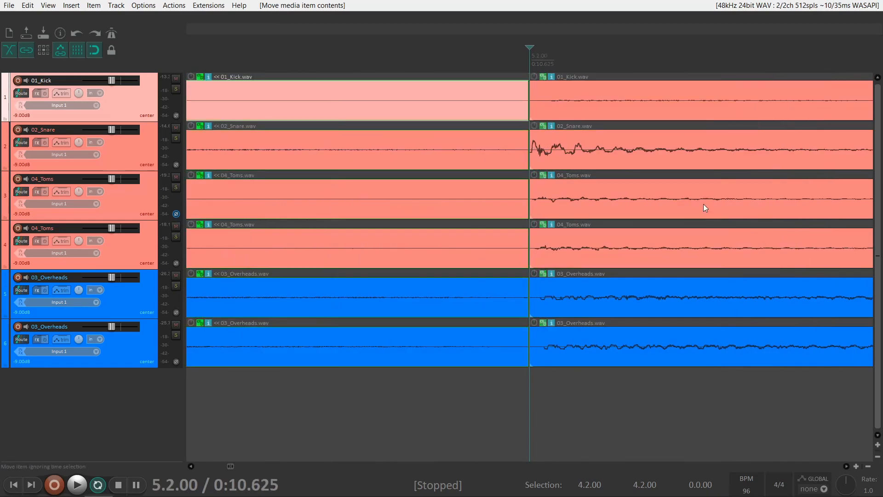
pyautogui.scroll(3, 705, 208)
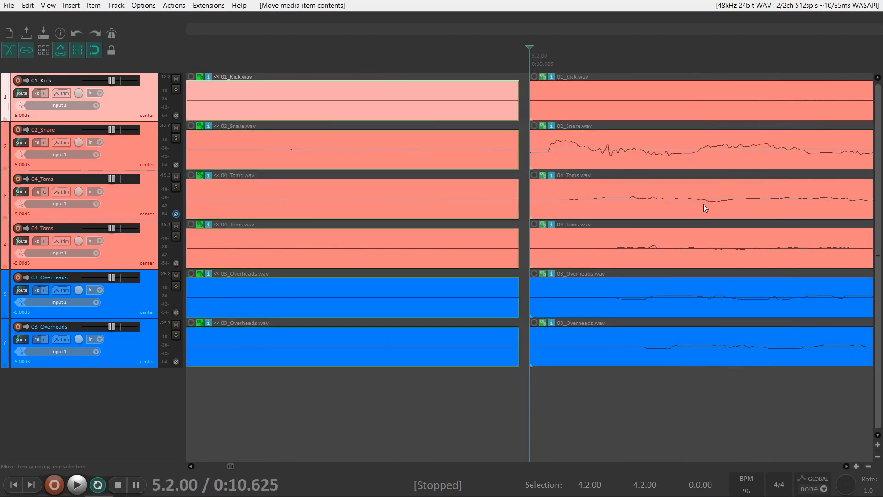
pyautogui.scroll(1, 705, 208)
pyautogui.moveTo(513, 157); pyautogui.dragTo(368, 203)
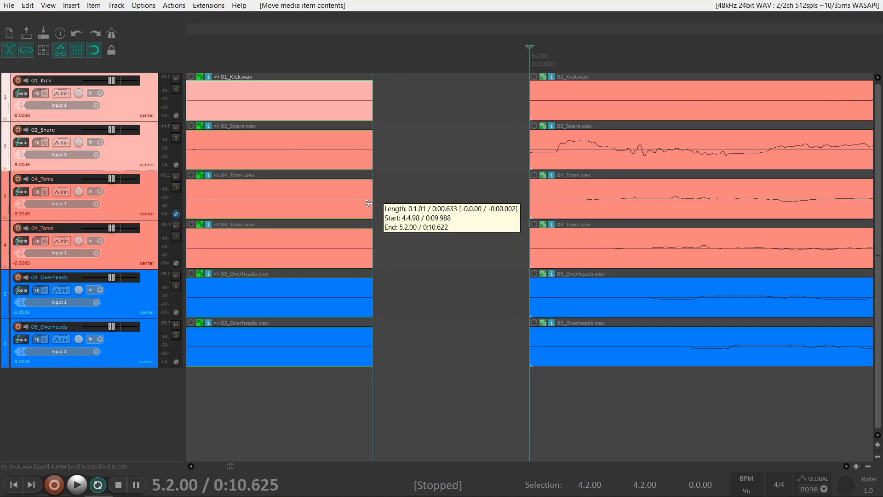
pyautogui.moveTo(530, 111); pyautogui.dragTo(335, 206)
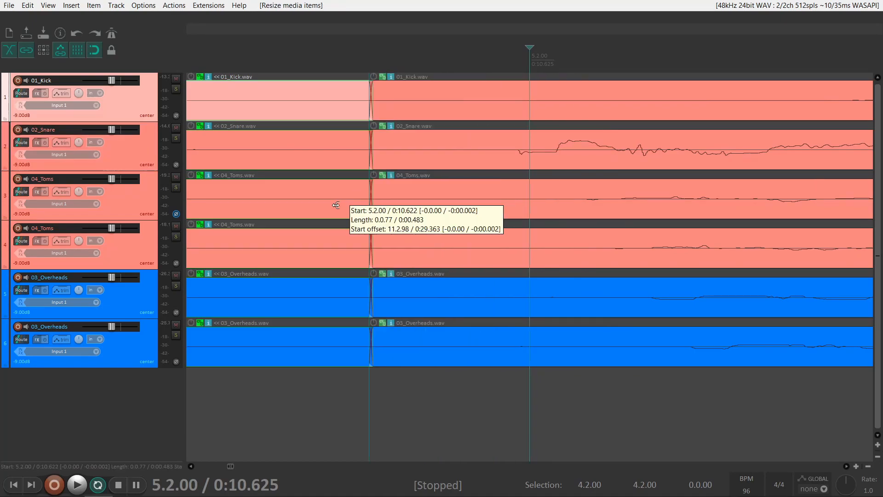
pyautogui.click(522, 165)
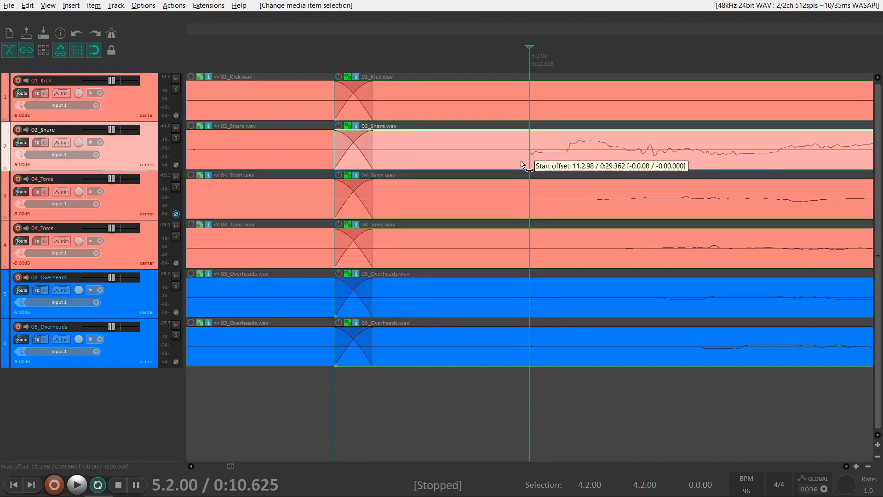
pyautogui.moveTo(529, 169); pyautogui.dragTo(530, 170)
pyautogui.scroll(-10, 706, 174)
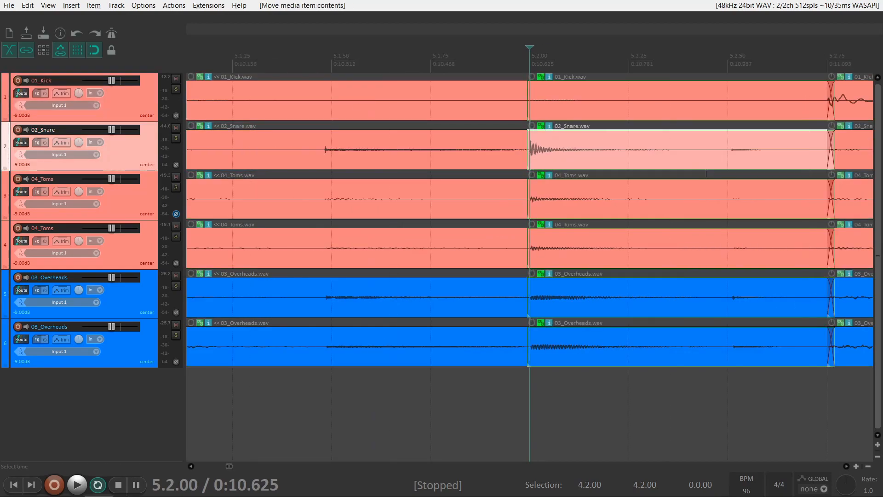
# - Move the grouped slice boundary at 5.2.75 back into a short crossfade before the kick
pyautogui.click(820, 75)
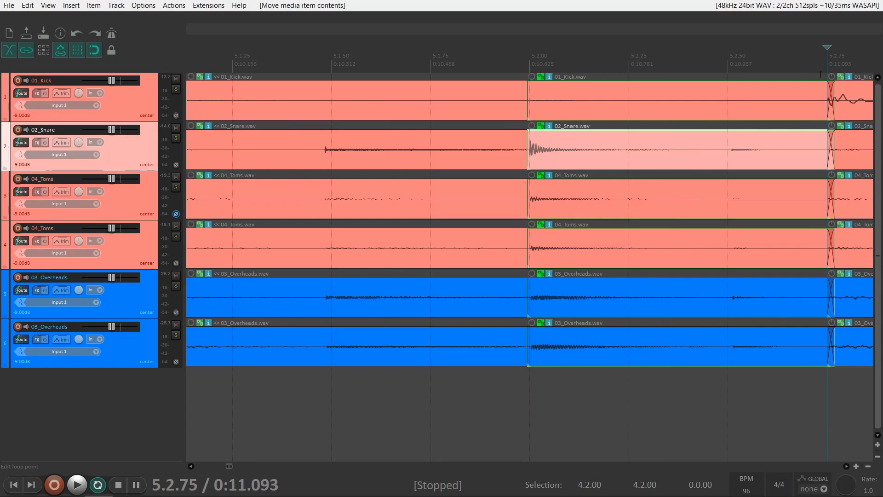
pyautogui.scroll(8, 643, 107)
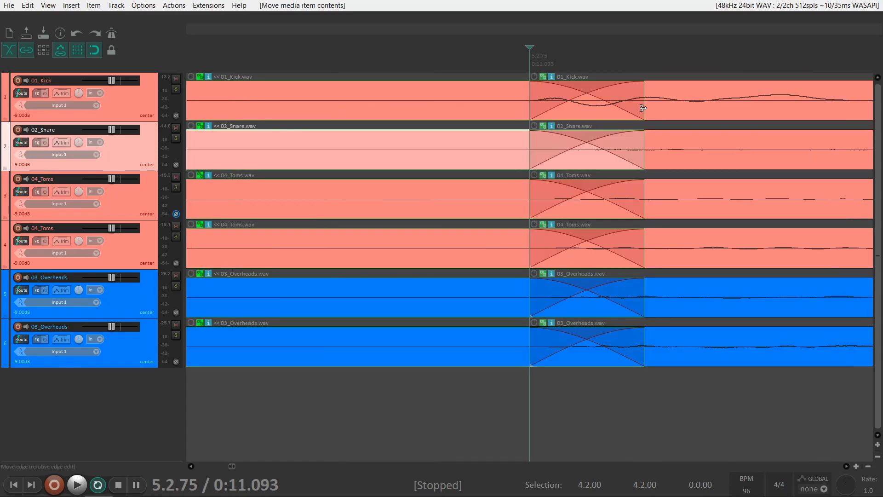
pyautogui.moveTo(643, 108); pyautogui.dragTo(366, 104)
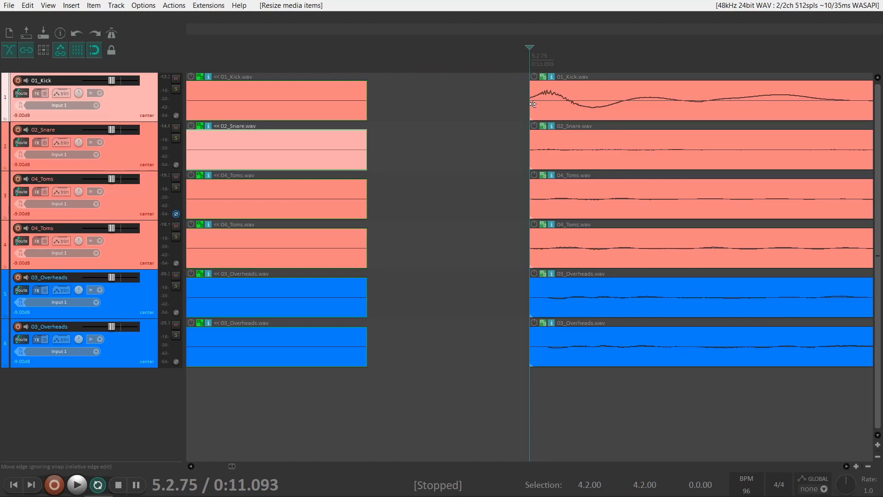
pyautogui.moveTo(533, 103); pyautogui.dragTo(342, 219)
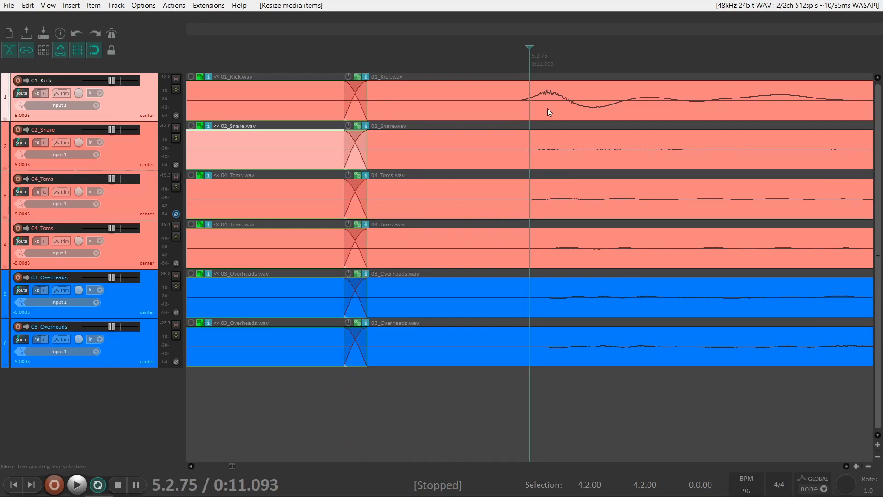
pyautogui.scroll(-5, 547, 108)
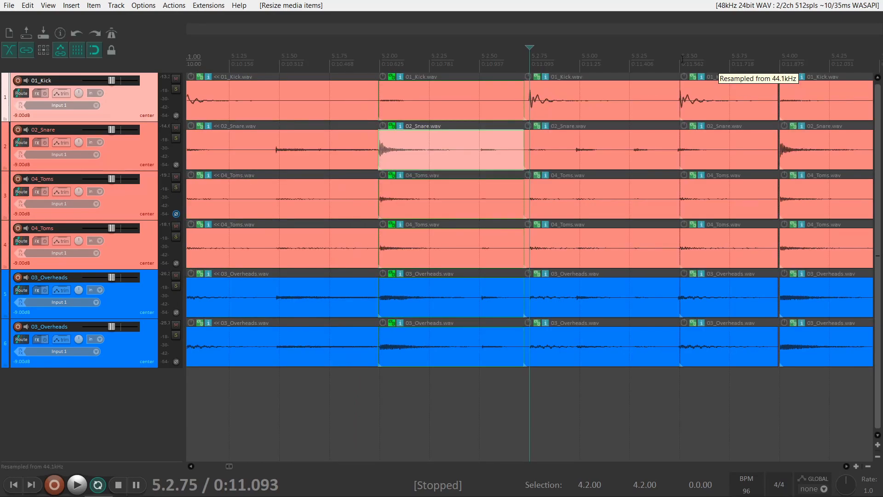
# - Move the grouped slice boundary at 5.3.50 back into a short crossfade ahead of the kick transient
pyautogui.click(683, 59)
pyautogui.scroll(5, 563, 96)
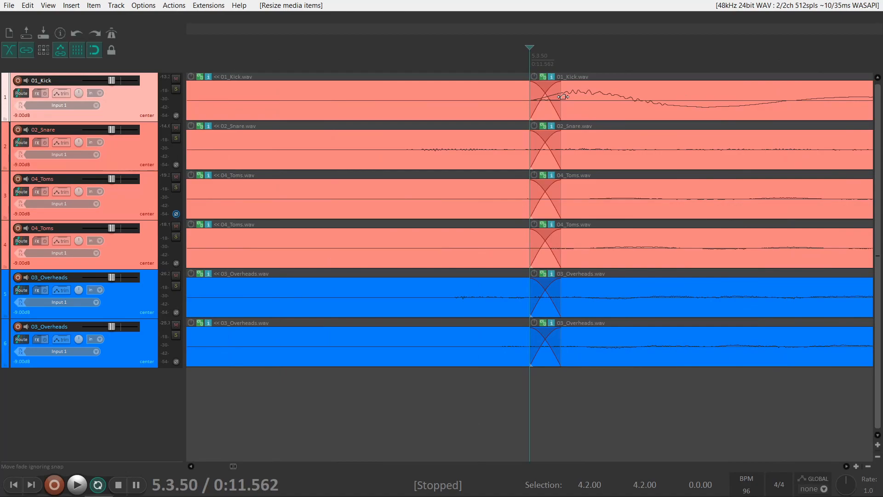
pyautogui.moveTo(562, 97); pyautogui.dragTo(339, 152)
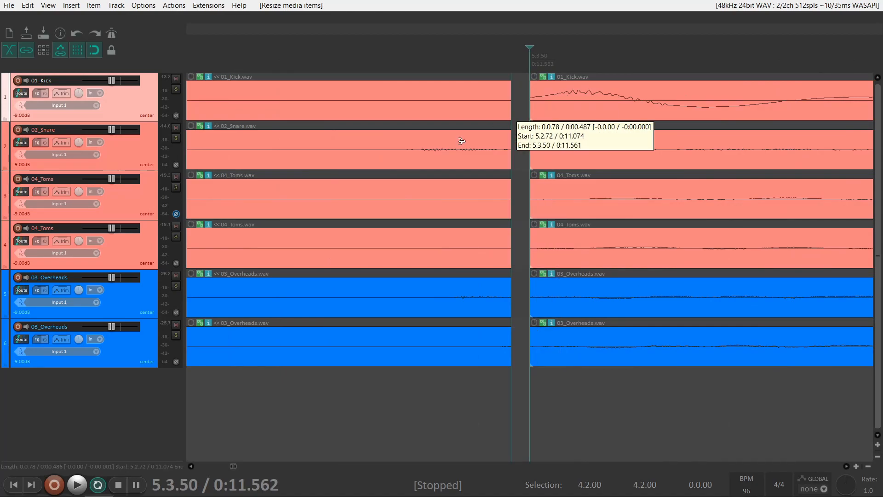
pyautogui.moveTo(529, 170); pyautogui.dragTo(358, 218)
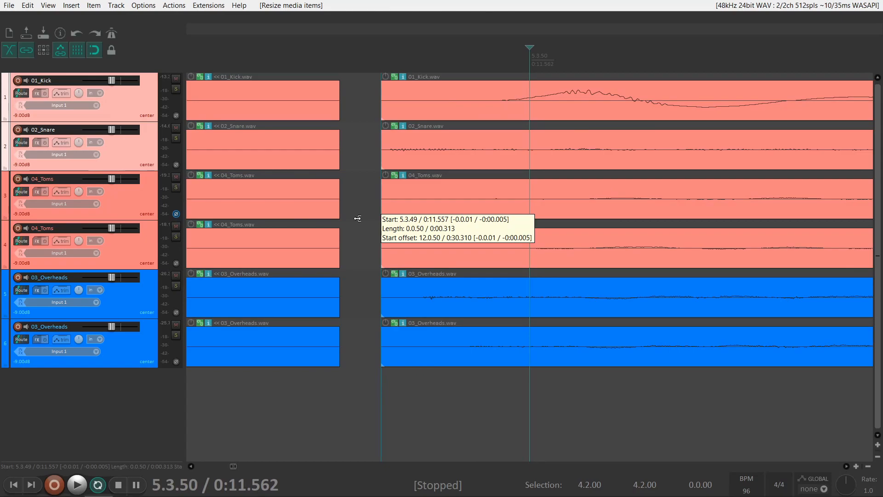
# - Close the gap before 5.4.00 by extending the grouped snare slices back into a short crossfade ahead of the hit
pyautogui.scroll(-5, 358, 218)
pyautogui.click(677, 213)
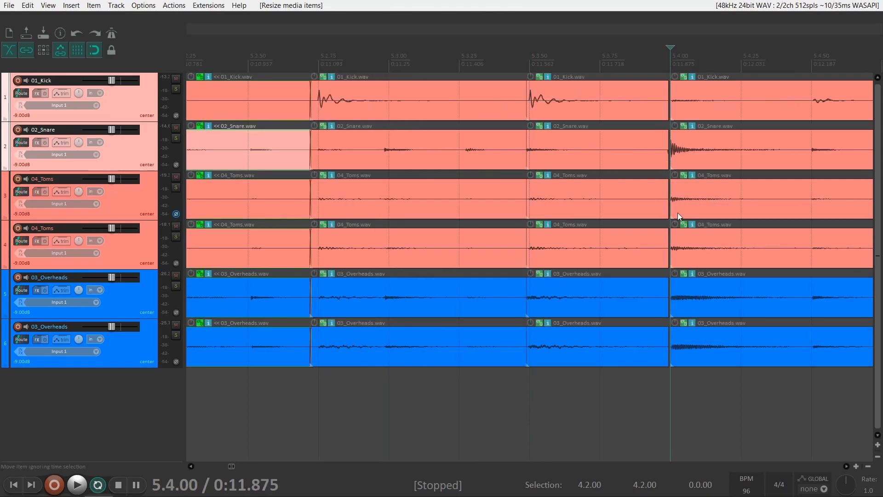
pyautogui.scroll(5, 677, 213)
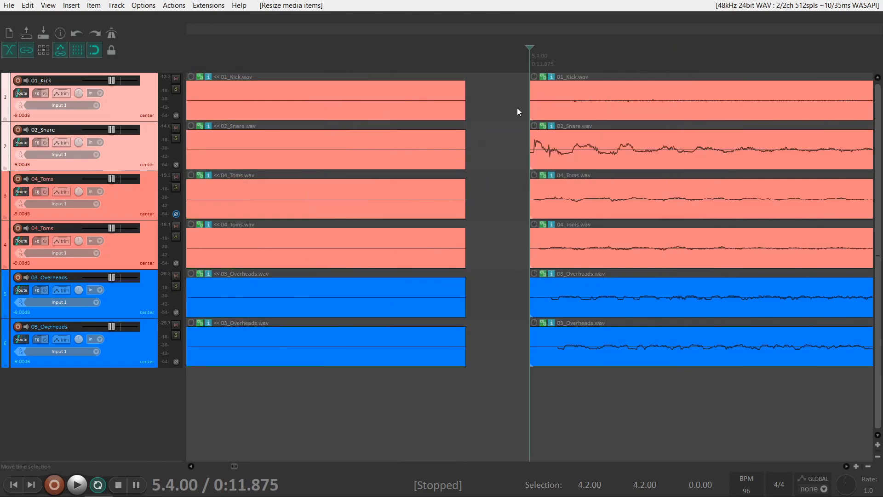
pyautogui.moveTo(530, 138); pyautogui.dragTo(461, 151)
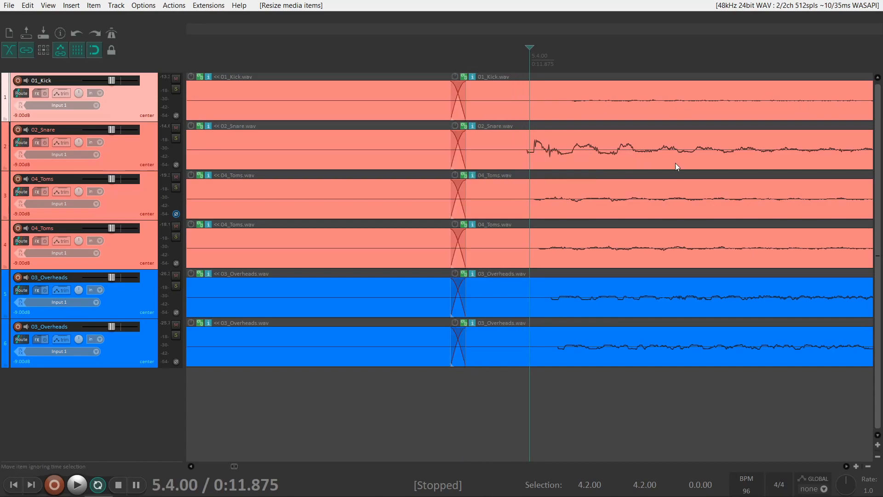
# - Trim the grouped slices ending before 6.1.00 clear of the kick and extend the following slices back into a crossfade
pyautogui.scroll(-5, 677, 165)
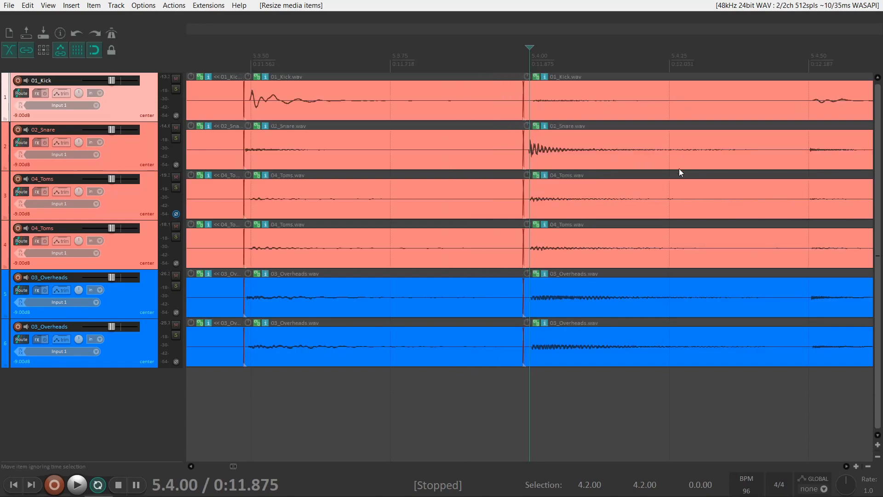
pyautogui.scroll(-3, 680, 171)
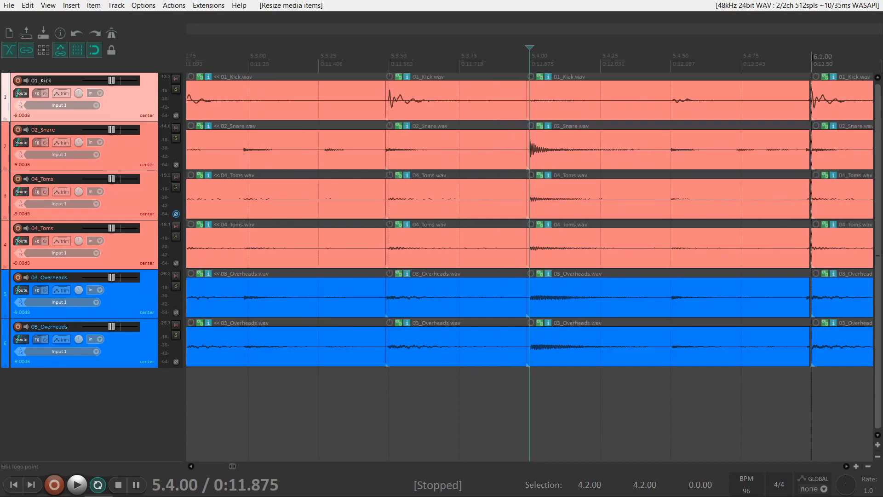
pyautogui.click(812, 57)
pyautogui.scroll(6, 542, 175)
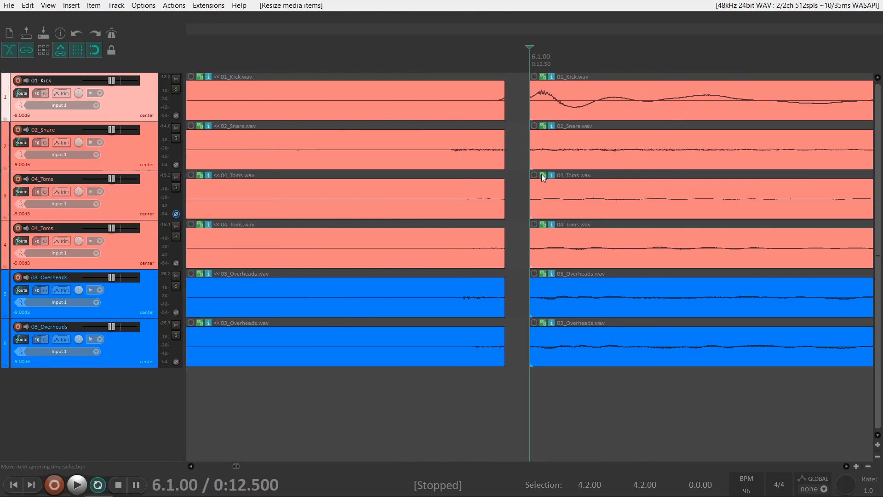
pyautogui.hotkey('ctrl', 'z')
pyautogui.moveTo(531, 114); pyautogui.dragTo(520, 115)
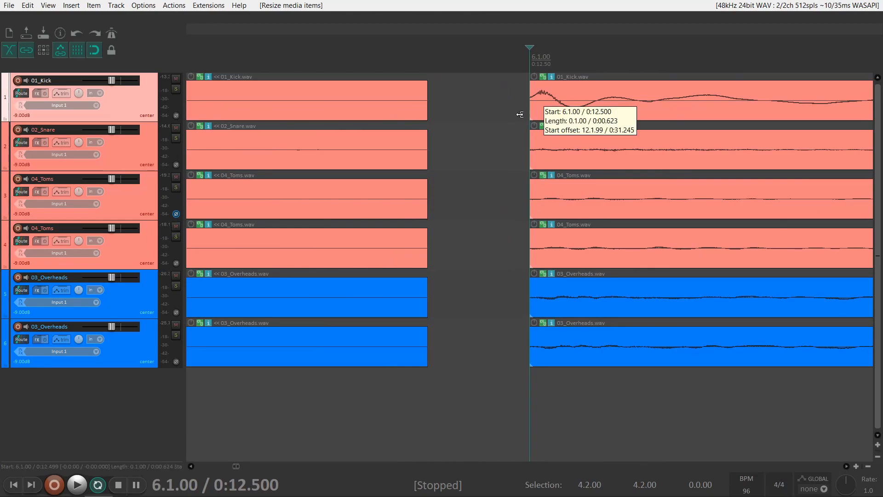
pyautogui.moveTo(519, 115); pyautogui.dragTo(409, 114)
# - Trim the preceding grouped slices and close the gap before 6.2.00 with a crossfade ahead of the snare
pyautogui.scroll(-6, 412, 115)
pyautogui.click(731, 57)
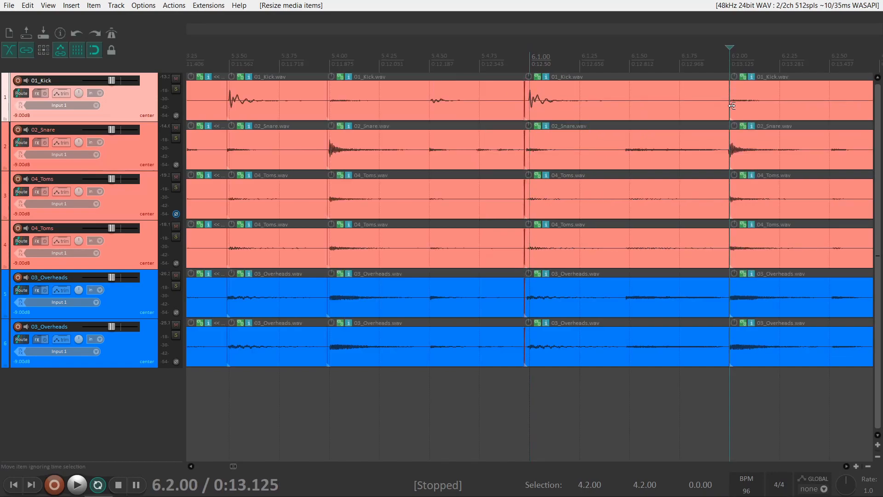
pyautogui.scroll(5, 731, 105)
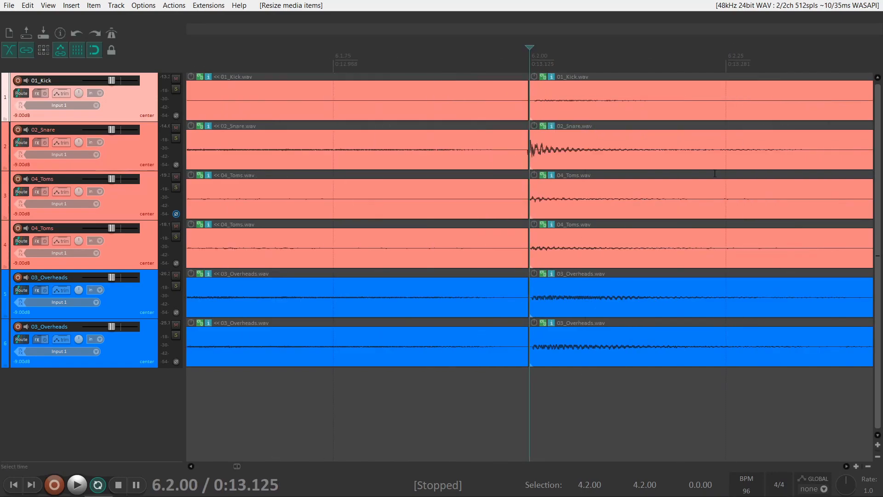
pyautogui.scroll(5, 714, 173)
pyautogui.moveTo(490, 131); pyautogui.dragTo(466, 126)
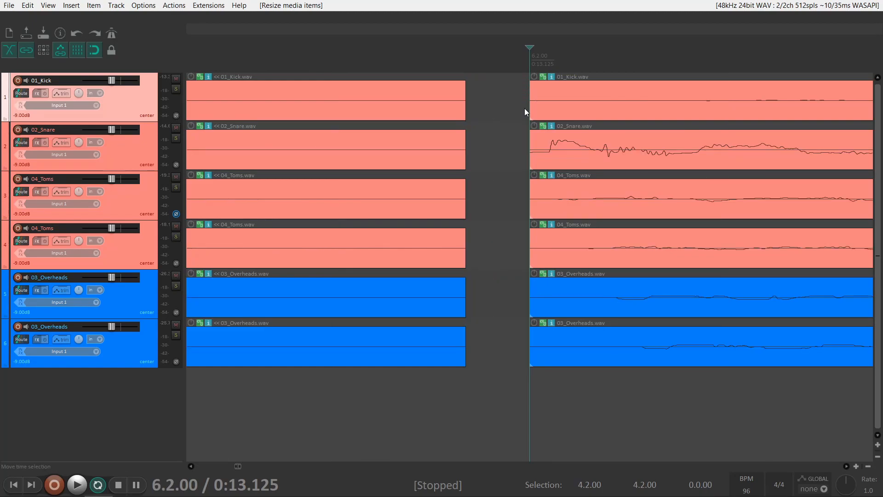
# - Move the overlapping grouped slice boundary at 6.2.75 back into a short crossfade before the kick
pyautogui.scroll(-8, 744, 101)
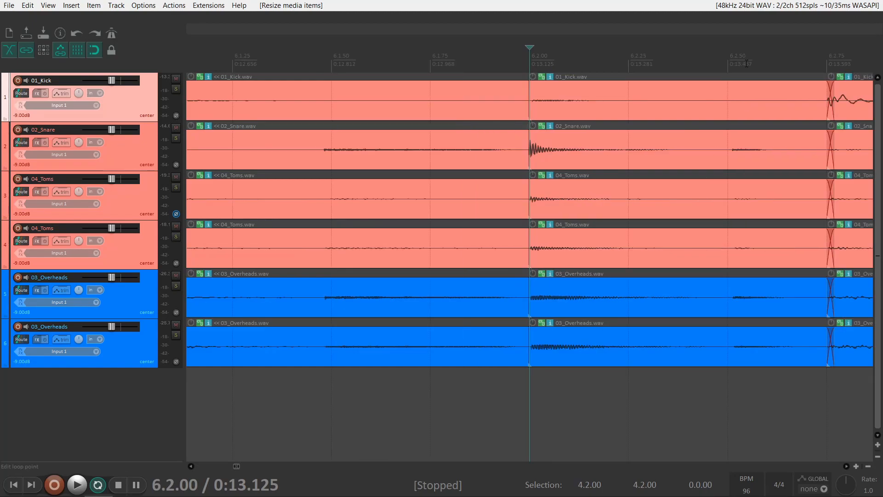
pyautogui.click(824, 65)
pyautogui.scroll(8, 819, 69)
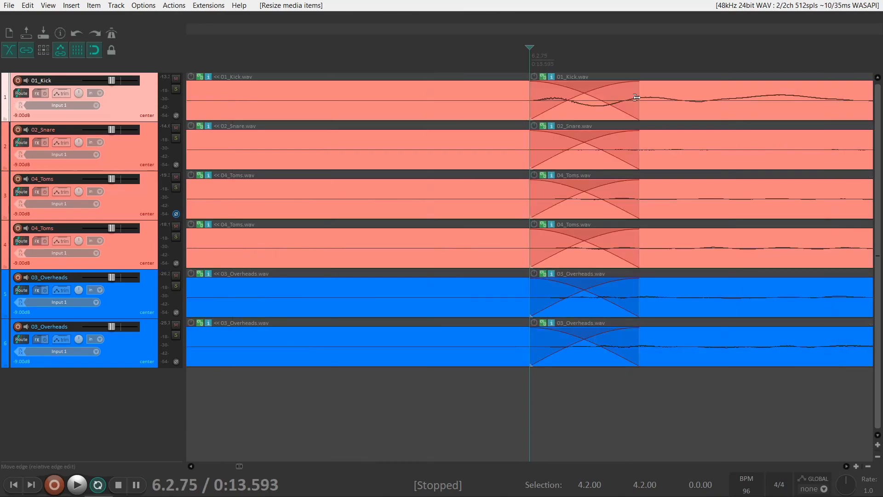
pyautogui.moveTo(638, 99); pyautogui.dragTo(533, 132)
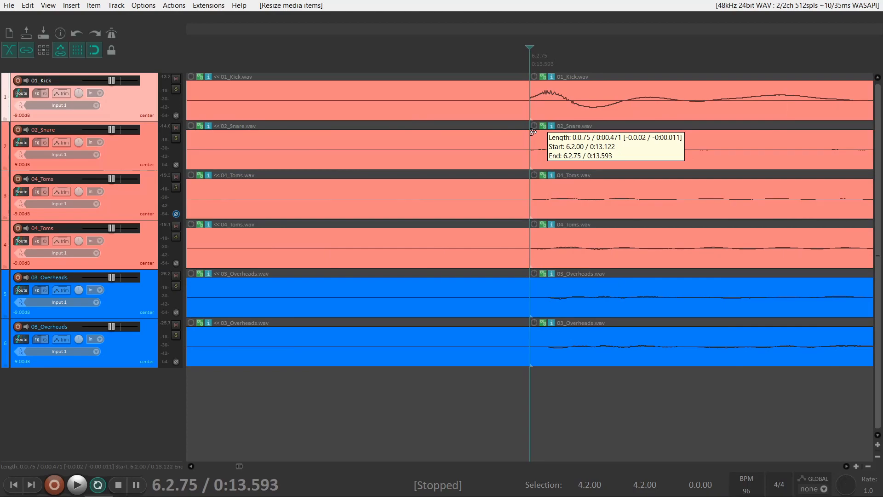
pyautogui.moveTo(533, 132); pyautogui.dragTo(434, 132)
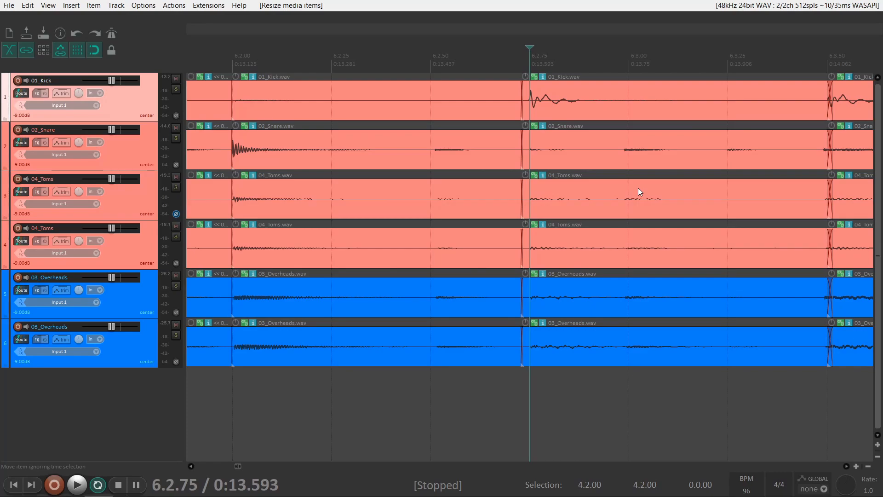
# - Shift the grouped slice boundary at 6.3.50 earlier, crossfading the slices ahead of the kick transient
pyautogui.press('Tab')
pyautogui.scroll(3, 527, 134)
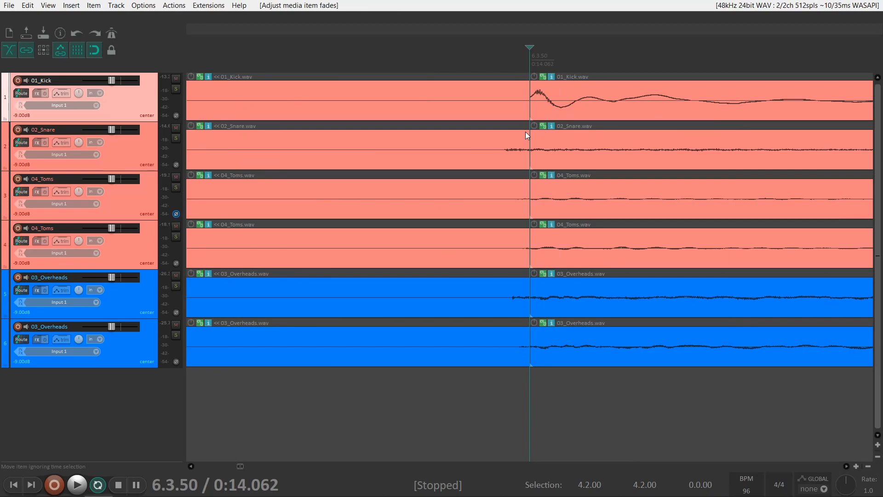
pyautogui.moveTo(527, 135); pyautogui.dragTo(443, 132)
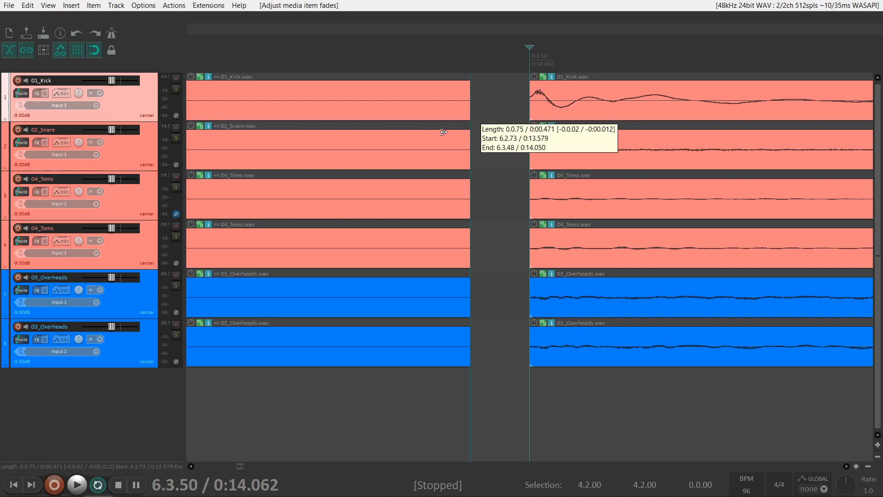
pyautogui.moveTo(443, 132); pyautogui.dragTo(443, 132)
# - Extend the grouped snare slices at 6.4.00 back to about 6.3.95 to close the gap with a crossfade
pyautogui.scroll(-5, 634, 137)
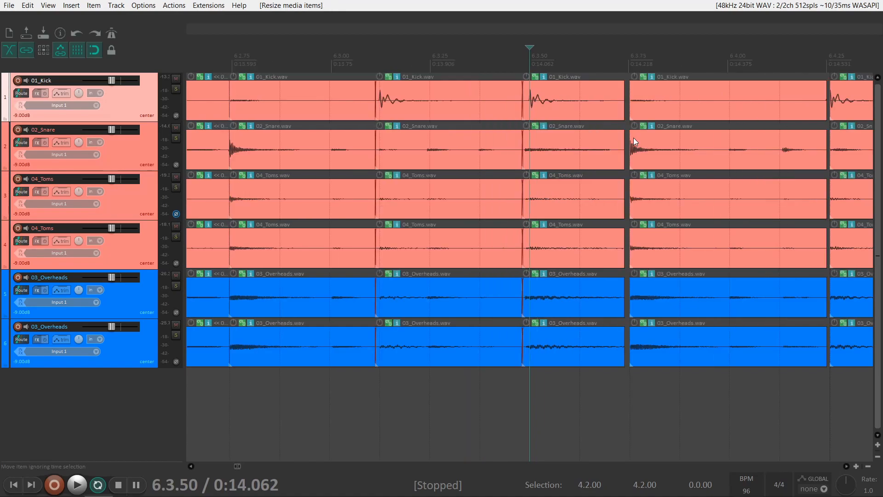
pyautogui.scroll(-3, 633, 138)
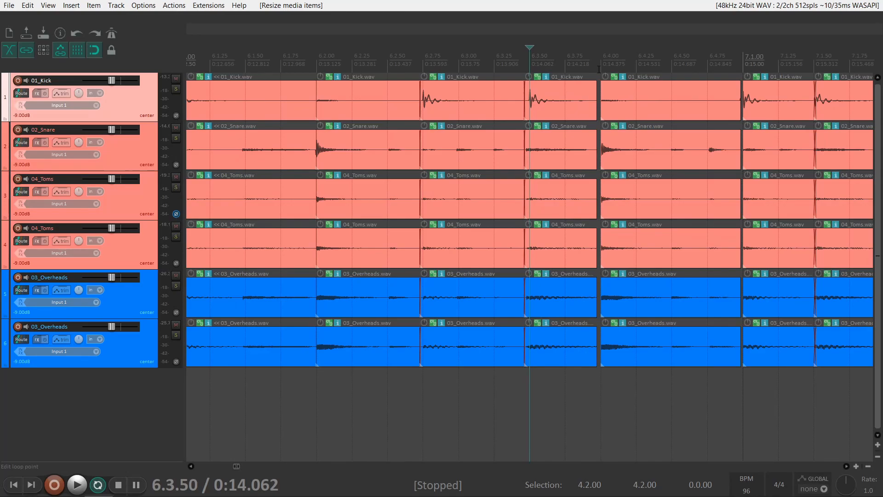
pyautogui.click(598, 69)
pyautogui.scroll(4, 598, 69)
pyautogui.moveTo(529, 138); pyautogui.dragTo(473, 139)
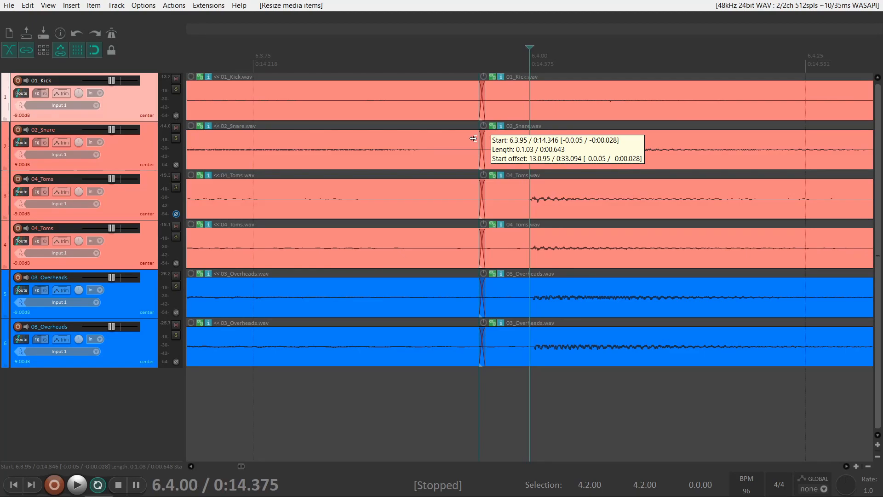
# - Move the grouped slice boundaries at 7.1.00 and 7.1.50 back into short crossfades ahead of their kicks
pyautogui.scroll(-4, 710, 140)
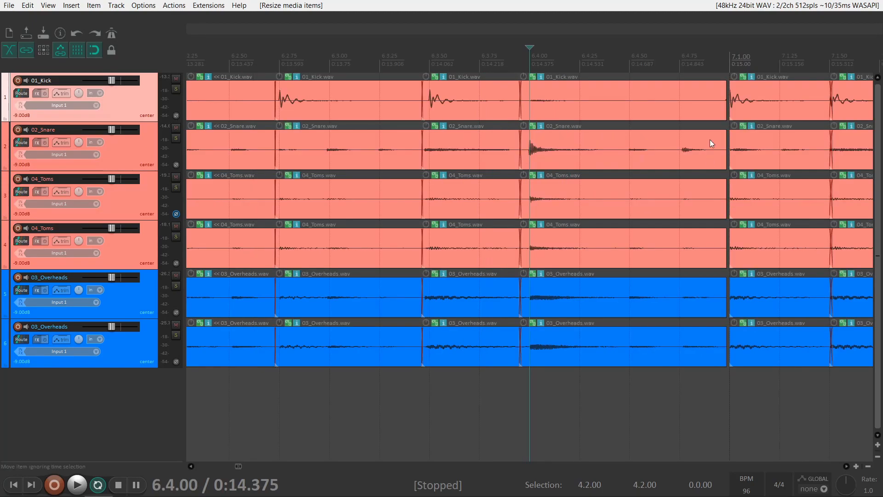
pyautogui.click(723, 63)
pyautogui.scroll(5, 723, 63)
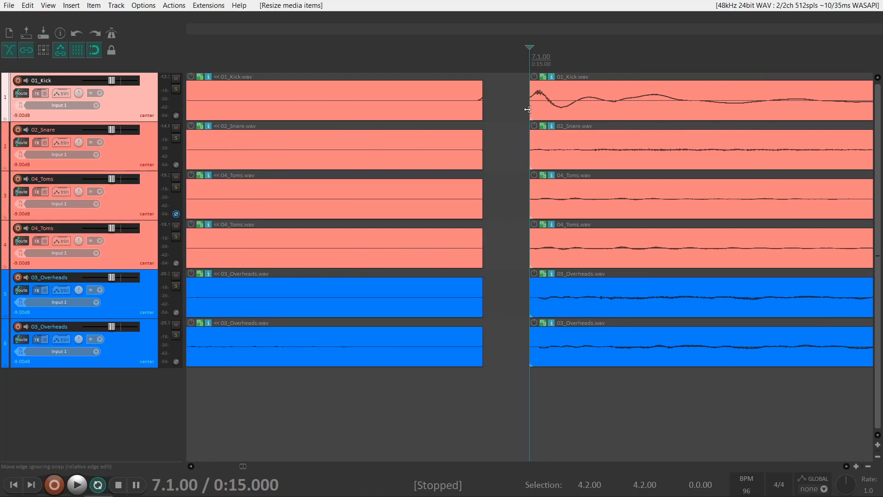
pyautogui.moveTo(527, 109); pyautogui.dragTo(497, 110)
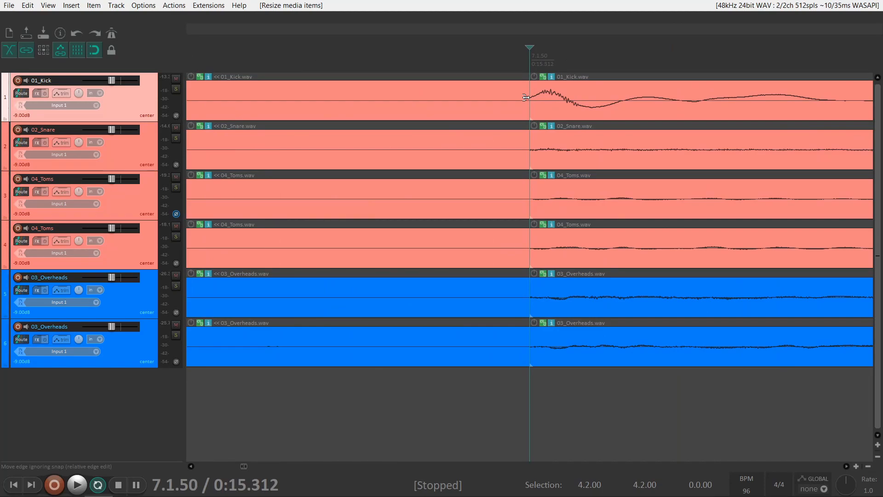
pyautogui.moveTo(526, 98); pyautogui.dragTo(417, 99)
pyautogui.scroll(-2, 700, 155)
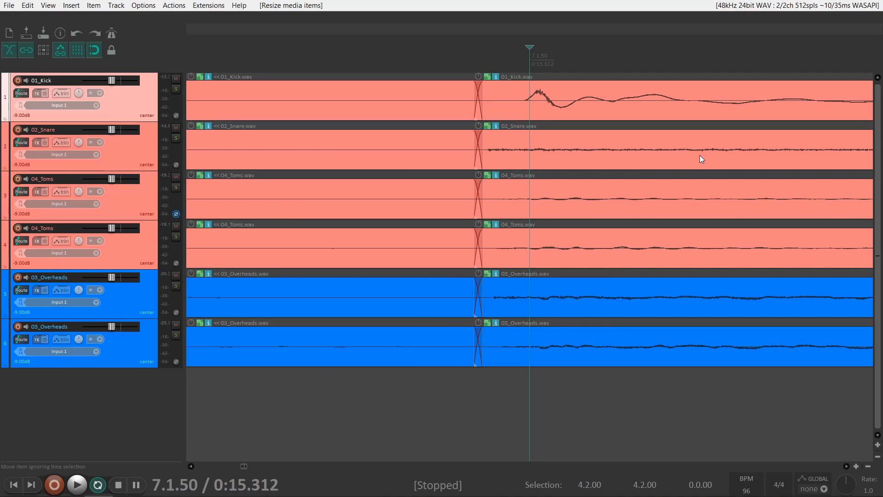
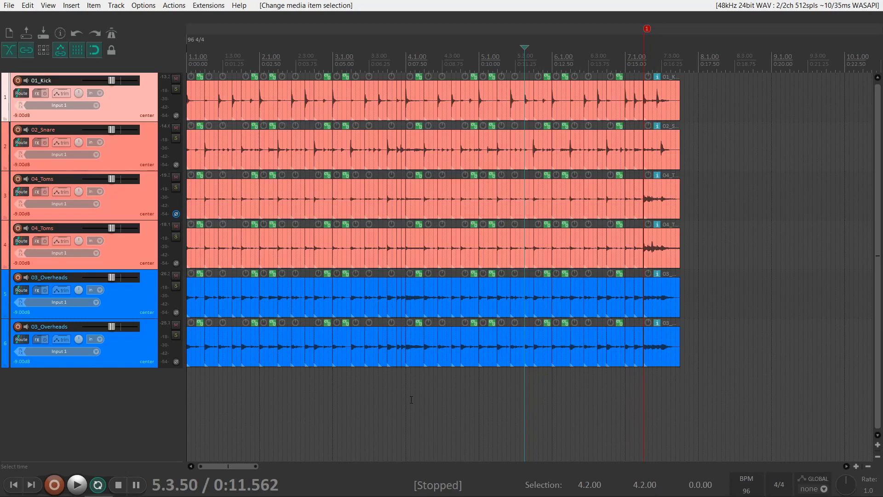
# - Play back the edited drums from the project start to check the slices and crossfades
pyautogui.press('Home')
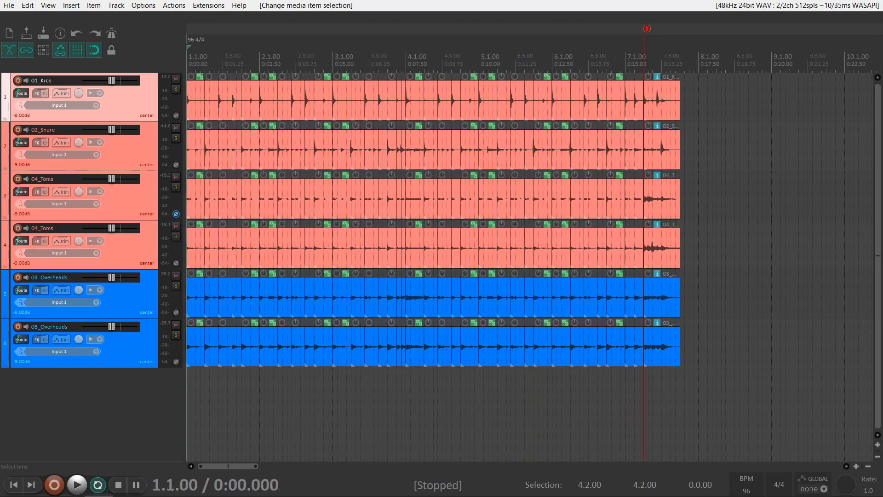
pyautogui.press('space')
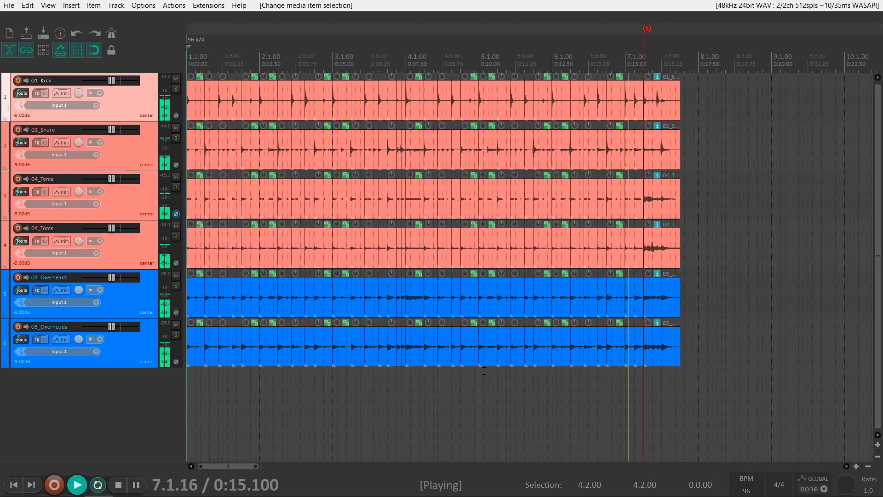
pyautogui.press('space')
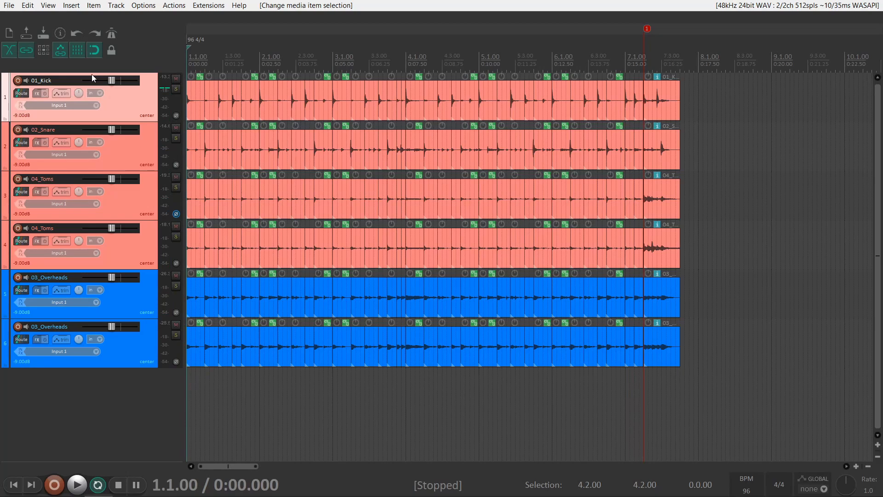
# - Enable the metronome and play the drums from the project start against the click
pyautogui.click(111, 33)
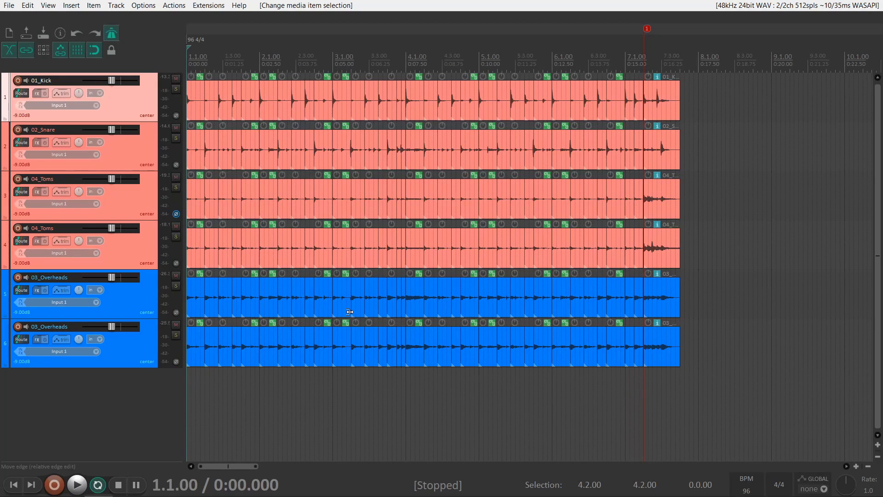
pyautogui.press('space')
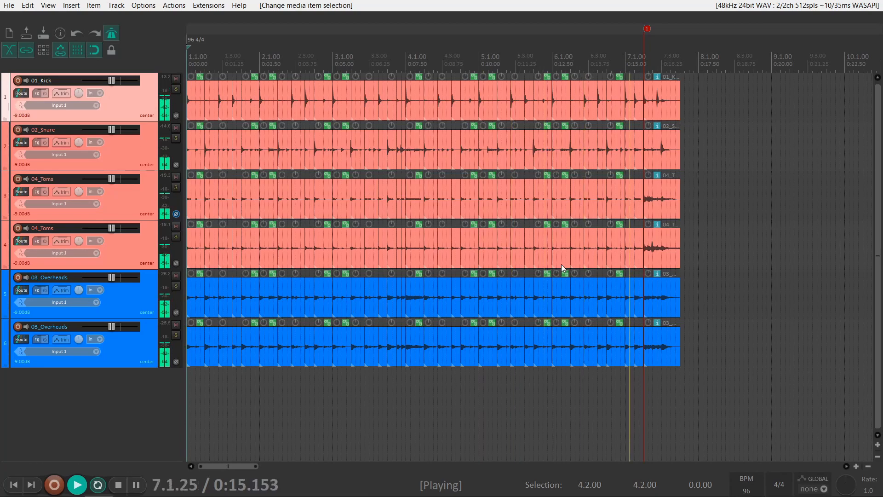
pyautogui.press('space')
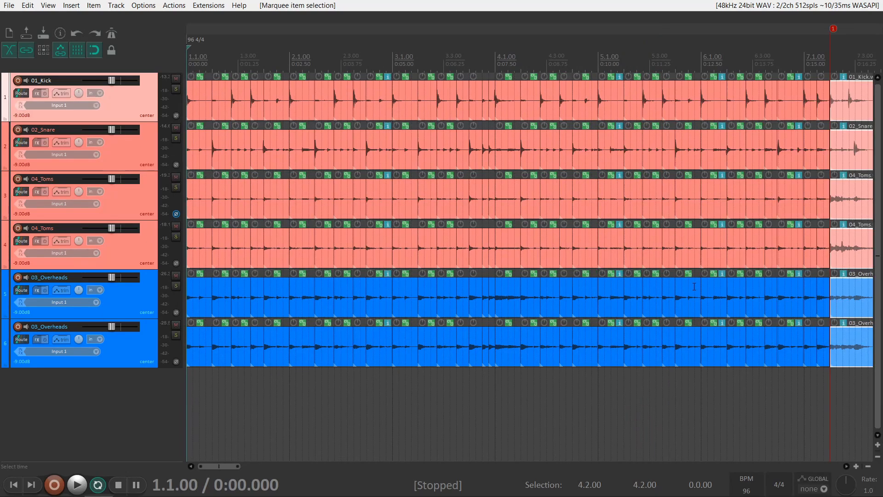
pyautogui.scroll(-2, 757, 256)
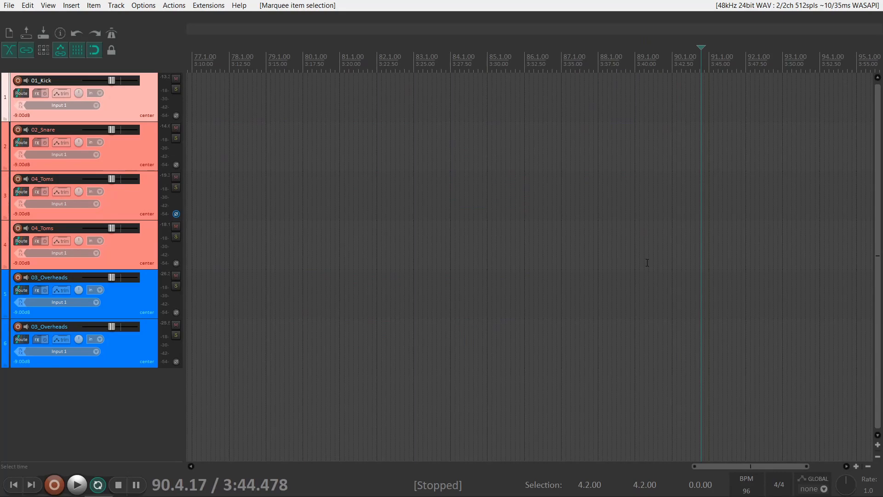
pyautogui.scroll(-5, 411, 264)
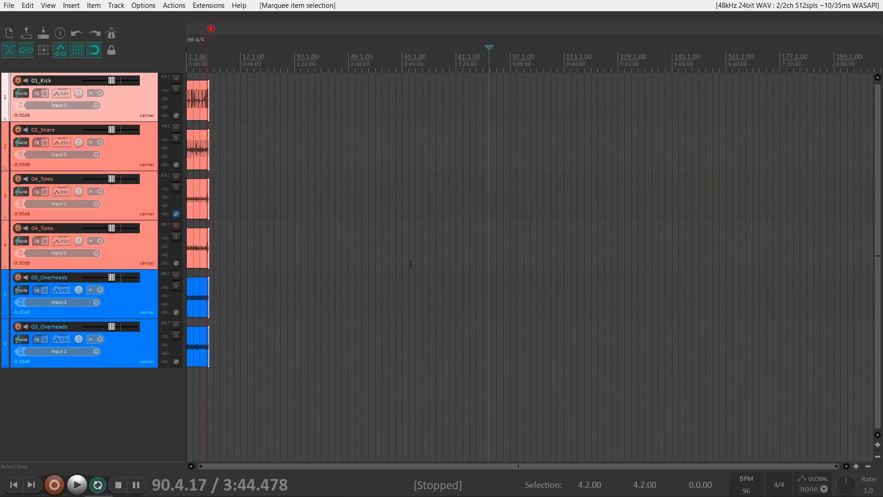
# - Examine the unedited final slices from 7.2.00 onwards on all tracks for their kick, tom and snare hits
pyautogui.press('Home')
pyautogui.press('1')
pyautogui.scroll(4, 360, 284)
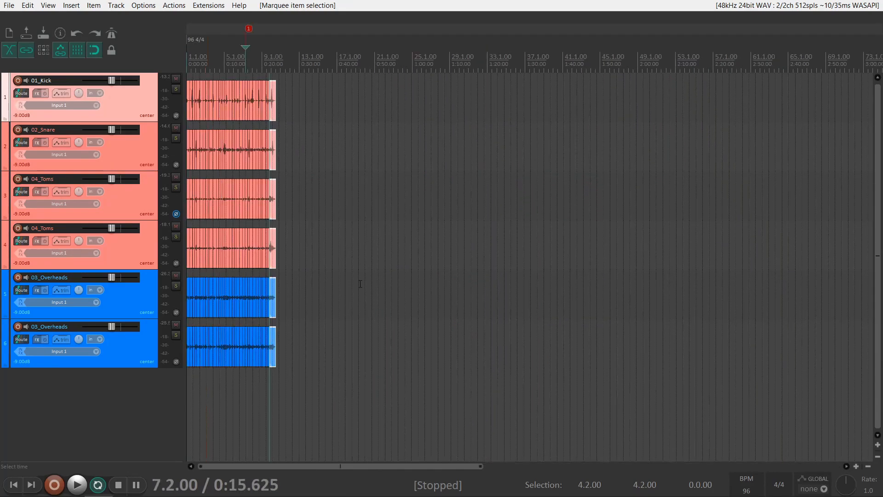
pyautogui.scroll(10, 360, 284)
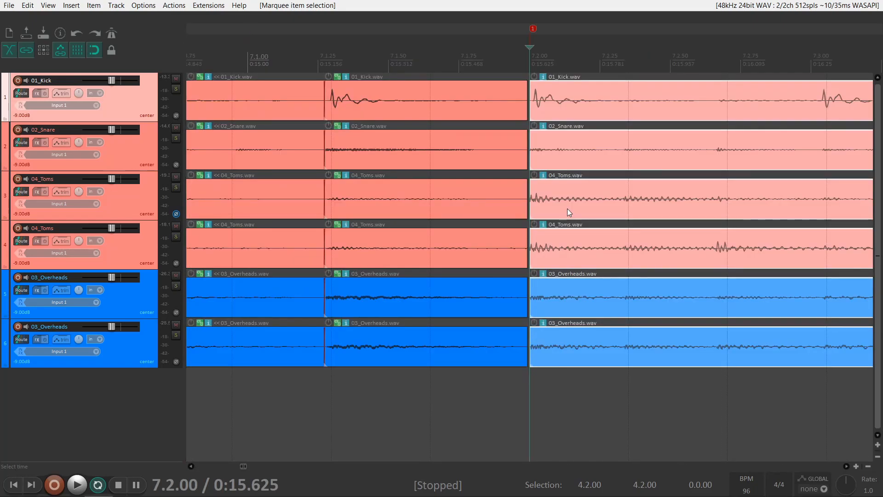
pyautogui.scroll(-3, 644, 181)
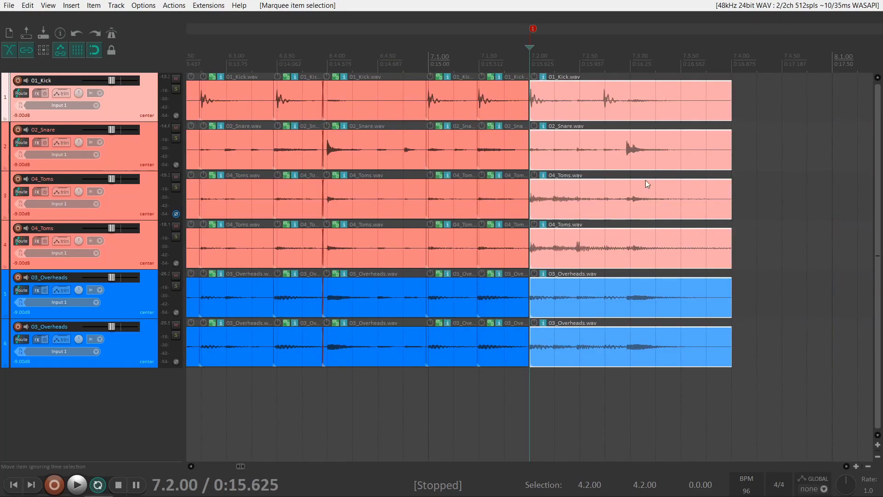
pyautogui.click(630, 60)
pyautogui.scroll(5, 565, 133)
pyautogui.scroll(-2, 561, 138)
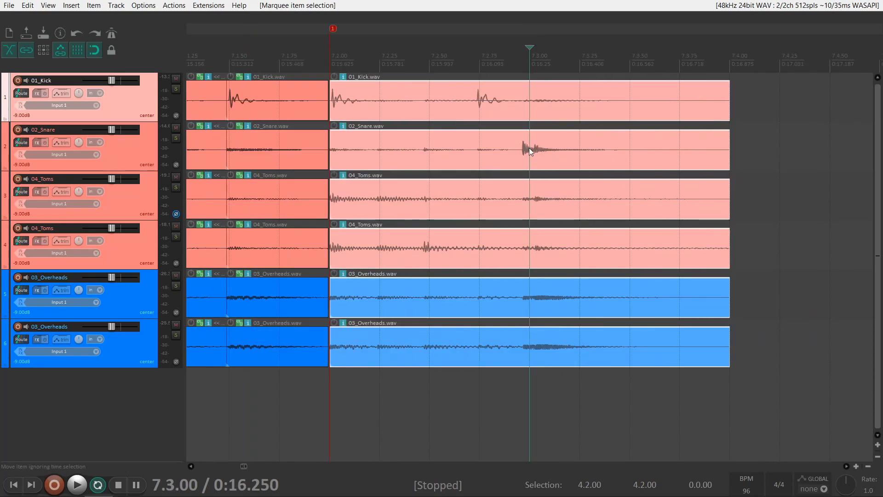
# - Set the grid line spacing to 1/64 and compare the tom hit near 7.2.50 with the finer grid
pyautogui.rightClick(73, 49)
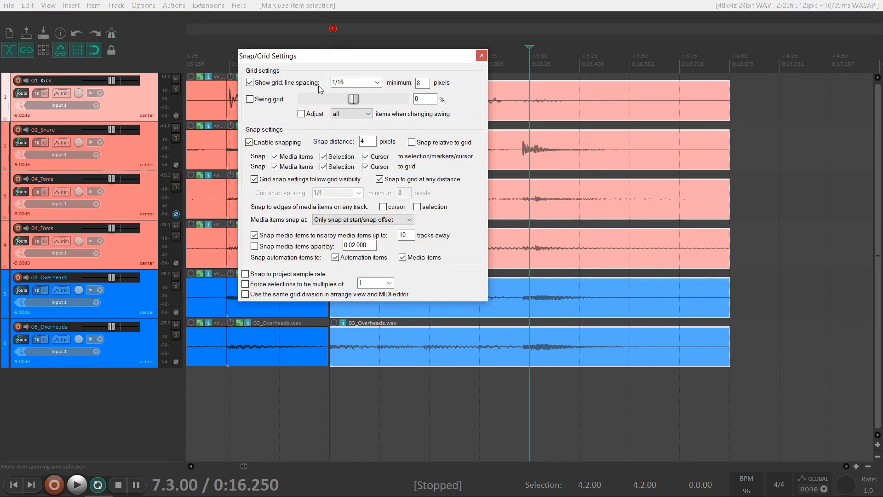
pyautogui.click(378, 83)
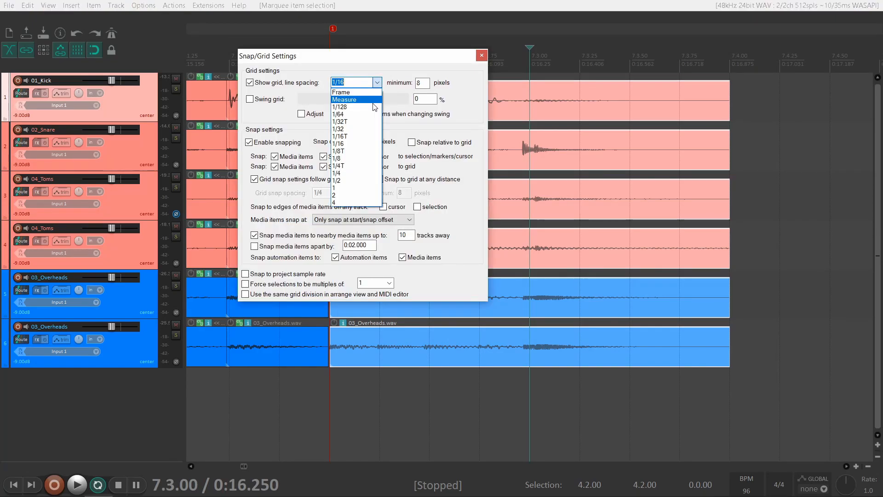
pyautogui.click(356, 130)
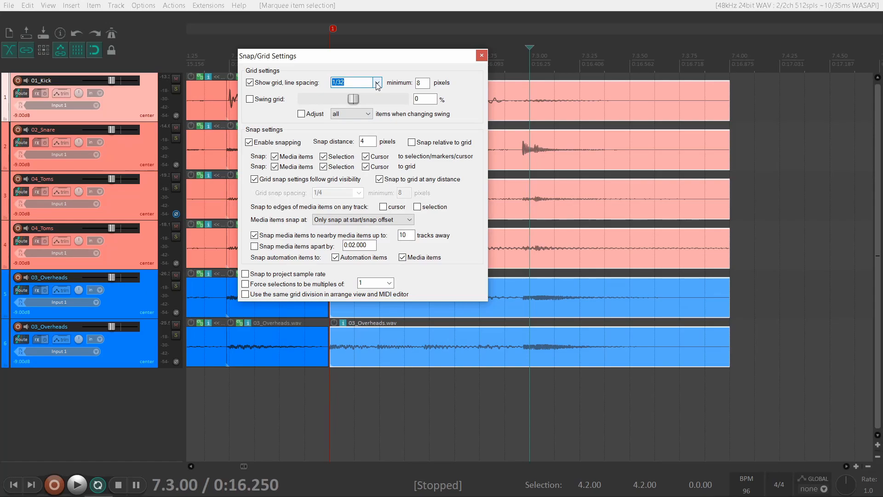
pyautogui.click(377, 83)
pyautogui.click(358, 114)
pyautogui.click(481, 55)
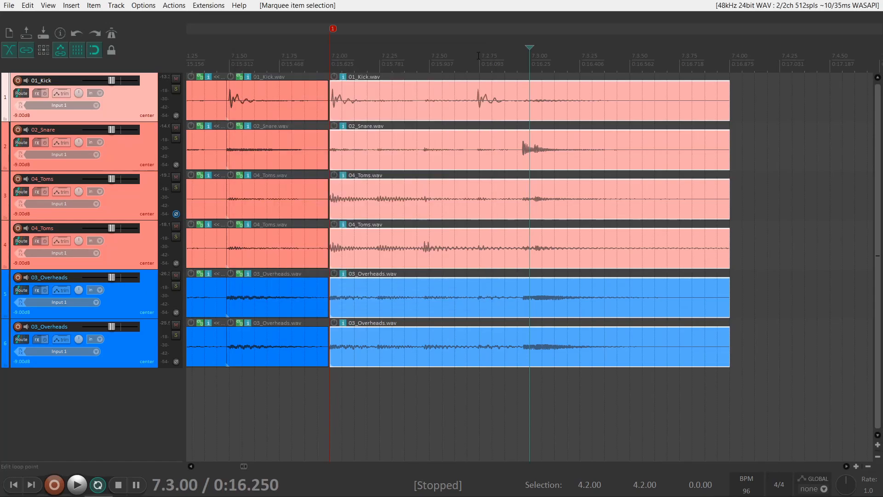
pyautogui.click(424, 247)
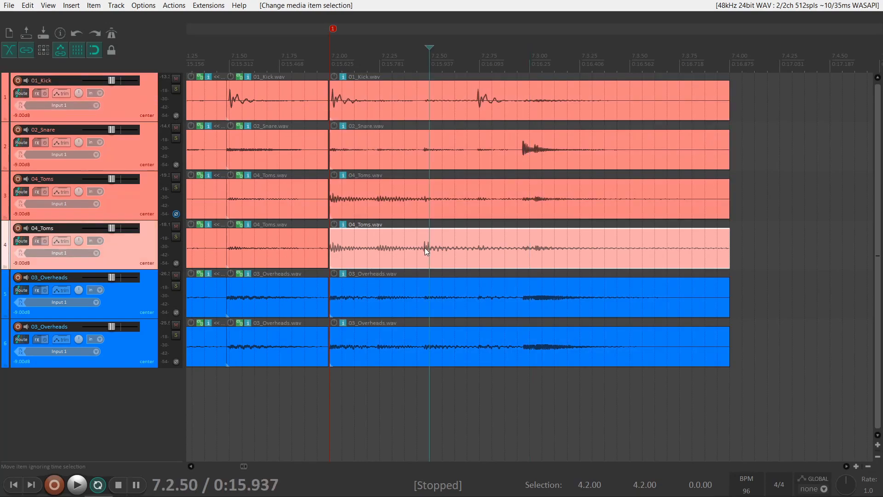
pyautogui.scroll(3, 424, 248)
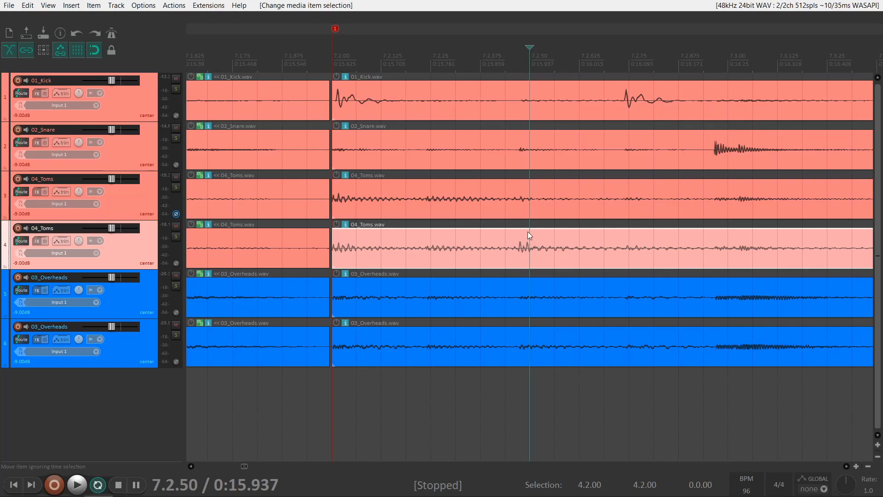
pyautogui.scroll(-1, 549, 236)
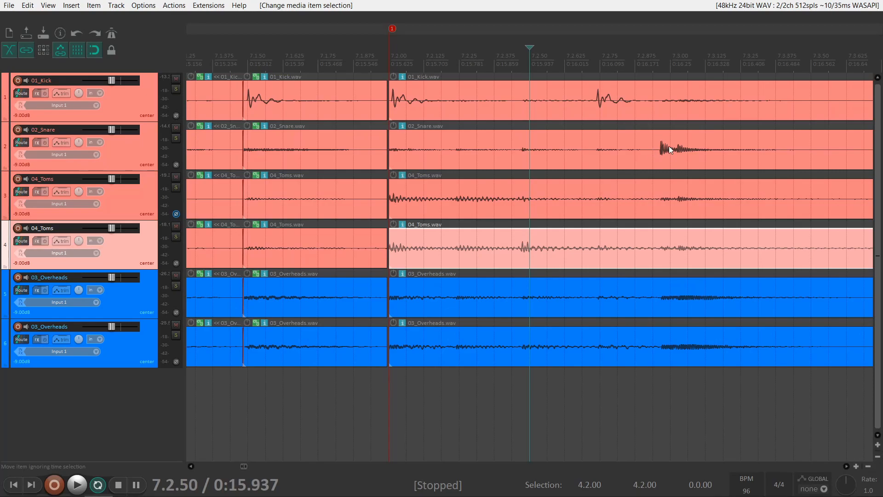
# - Select the final slices on all six tracks and set the grid line spacing back to 1/16
pyautogui.moveTo(651, 395); pyautogui.dragTo(510, 98)
pyautogui.scroll(-1, 526, 210)
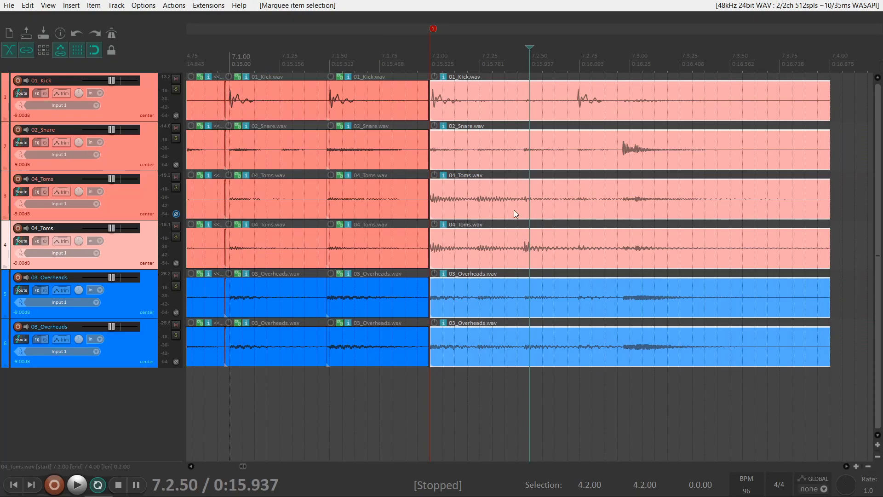
pyautogui.rightClick(78, 51)
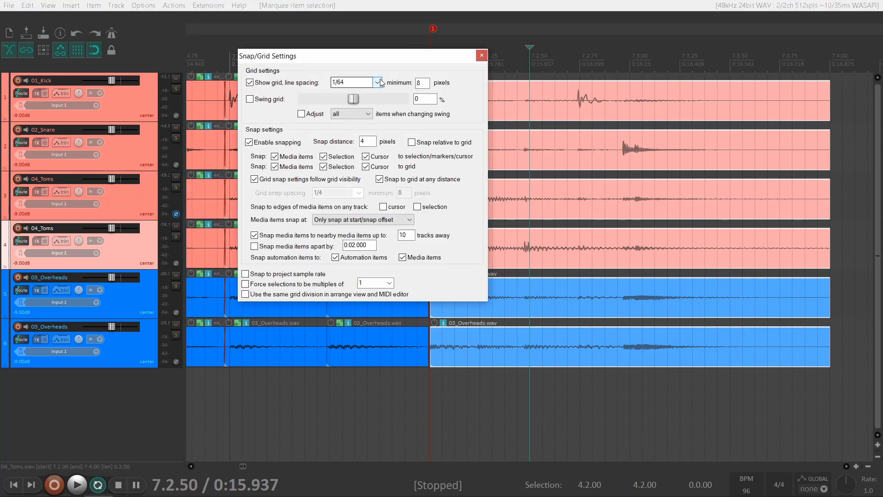
pyautogui.click(361, 83)
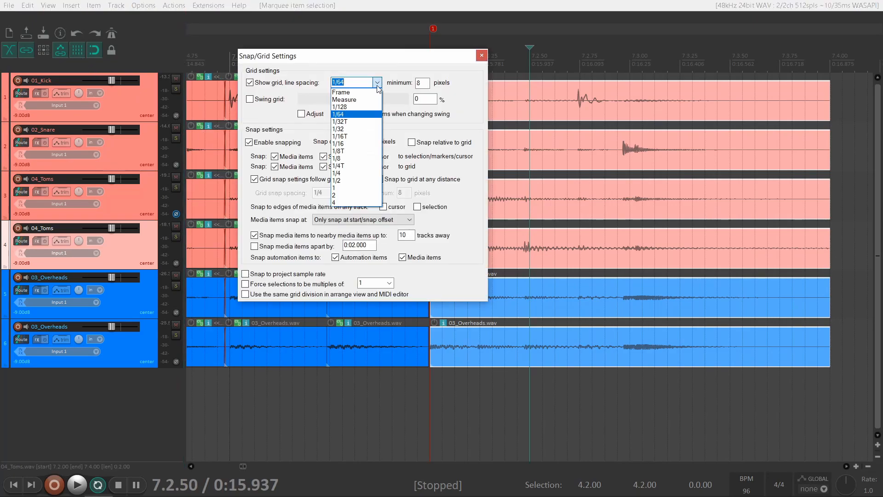
pyautogui.click(352, 143)
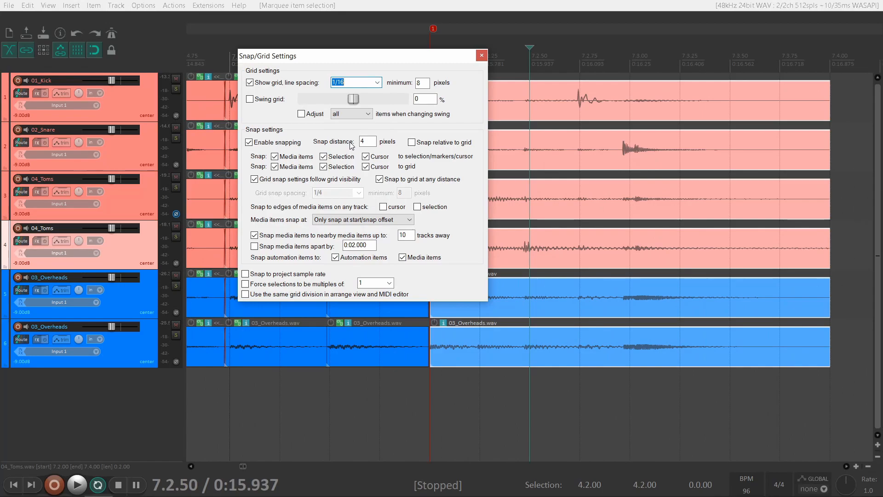
pyautogui.click(481, 56)
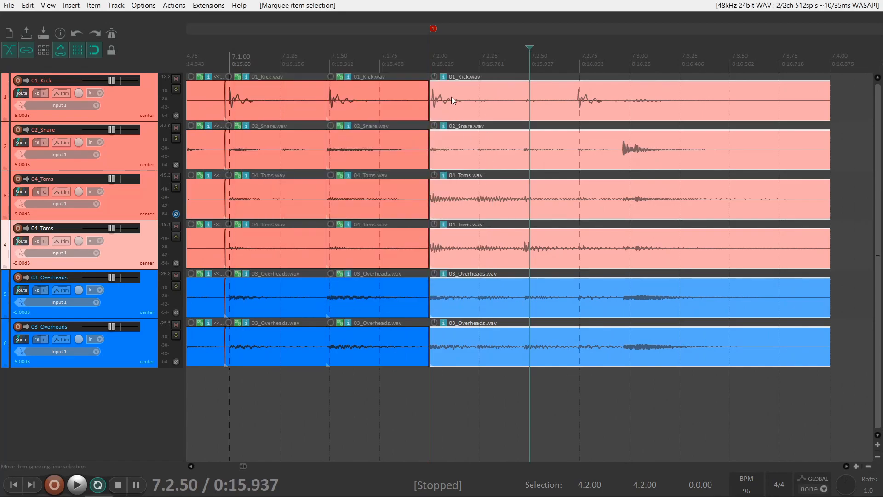
# - Shift the final slices so the kick hits on 7.2.00 and extend their starts back to about 7.1.95 into a crossfade
pyautogui.click(448, 119)
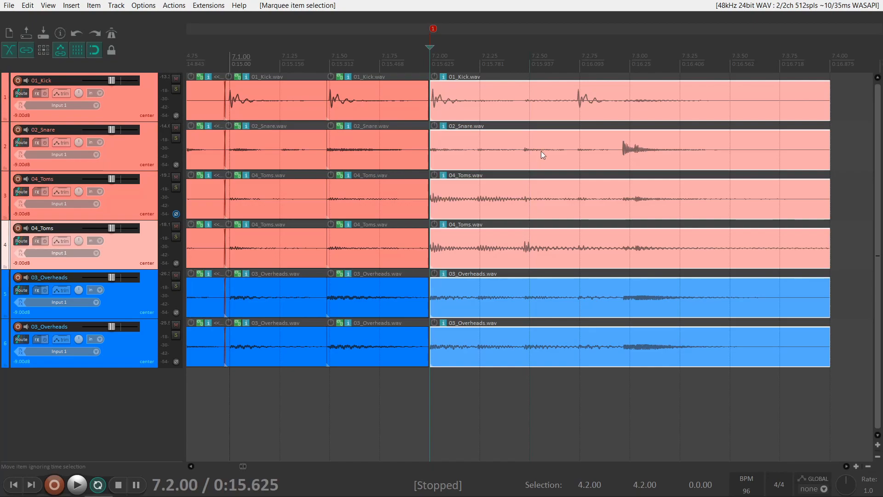
pyautogui.scroll(5, 540, 150)
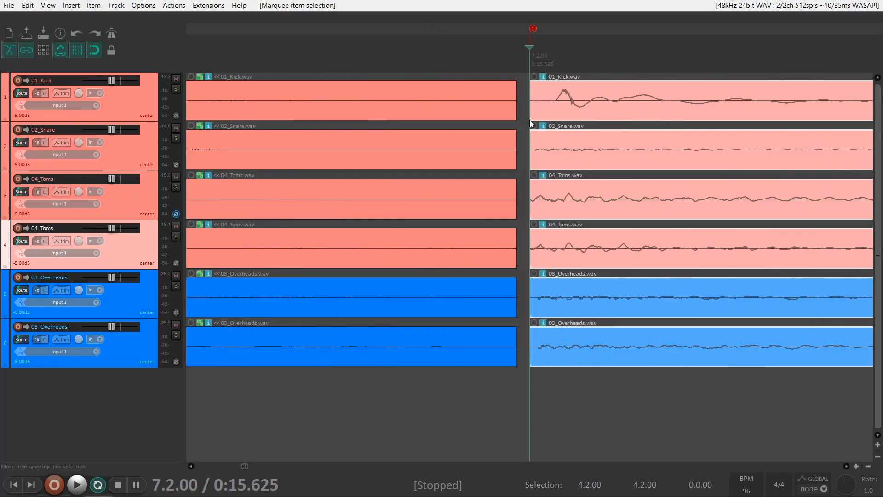
pyautogui.moveTo(529, 120)
pyautogui.mouseDown()
pyautogui.moveTo(516, 121)
pyautogui.moveTo(552, 121)
pyautogui.moveTo(532, 121)
pyautogui.mouseUp()
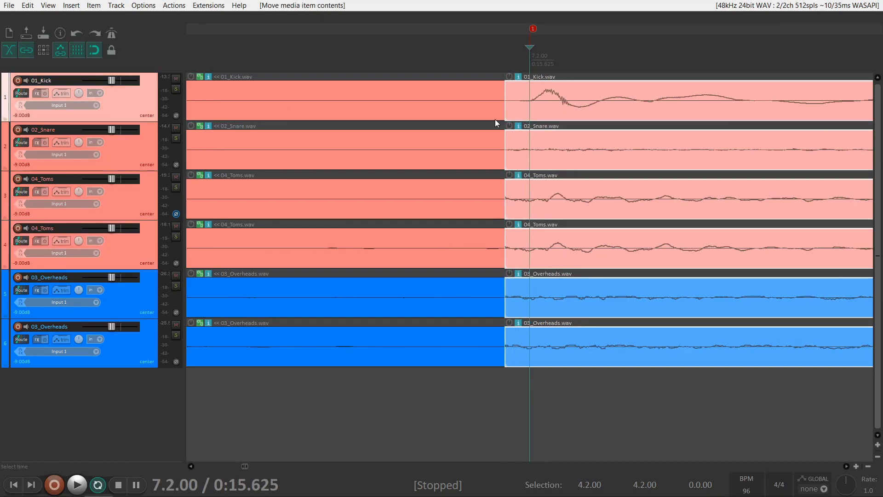
pyautogui.click(503, 107)
pyautogui.moveTo(501, 105); pyautogui.dragTo(299, 166)
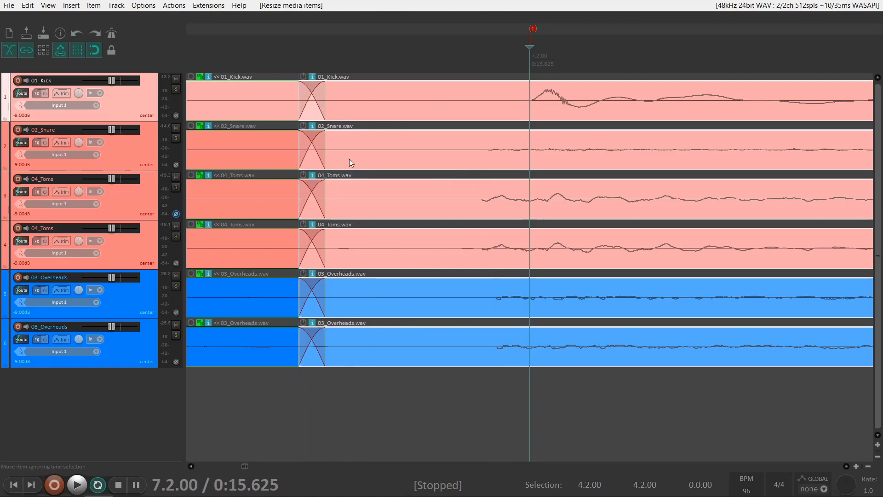
pyautogui.scroll(-6, 482, 157)
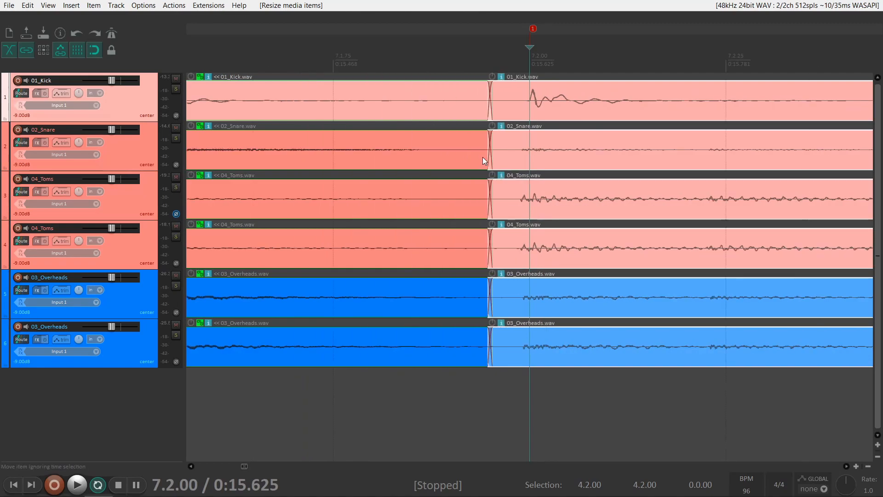
pyautogui.scroll(-2, 556, 173)
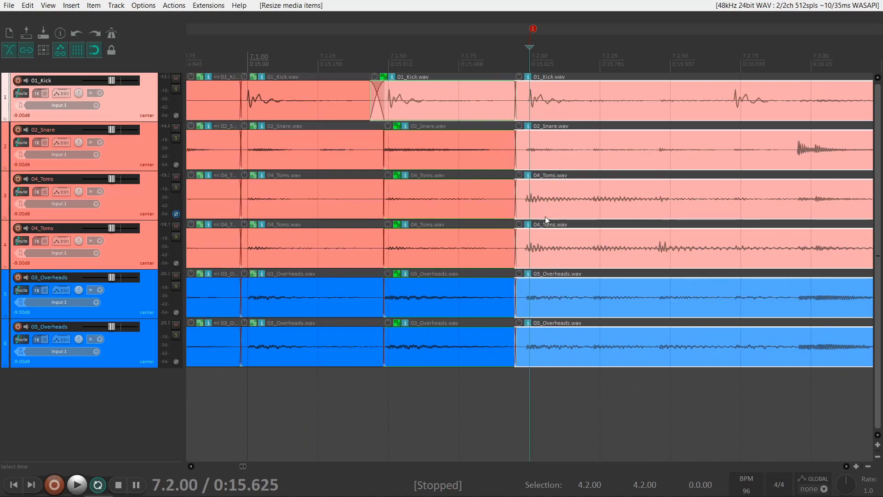
pyautogui.scroll(-1, 523, 214)
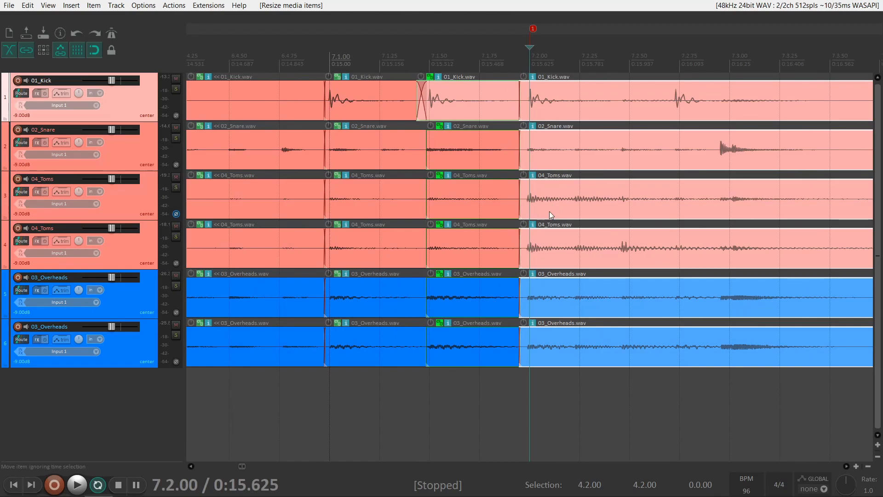
pyautogui.scroll(-2, 549, 211)
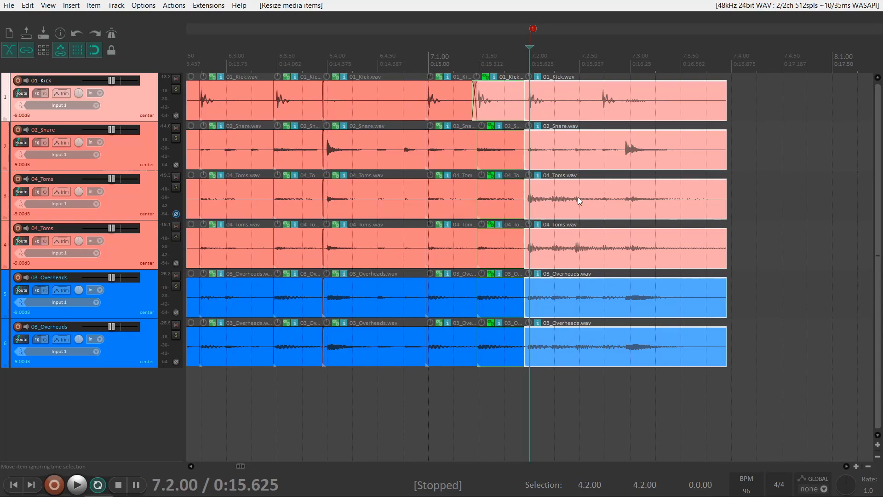
# - Select the final slices on both tom tracks and slide their contents later so the first tom hit starts on 7.2.00
pyautogui.scroll(2, 606, 229)
pyautogui.click(606, 230)
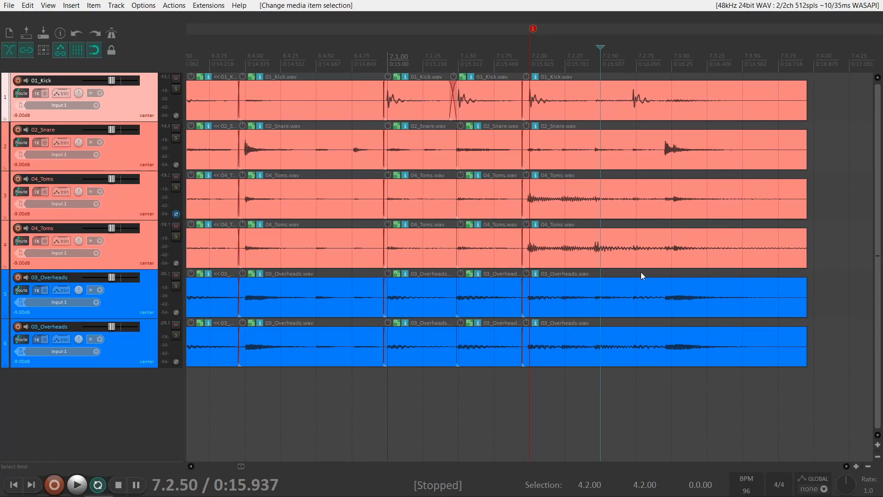
pyautogui.click(565, 226)
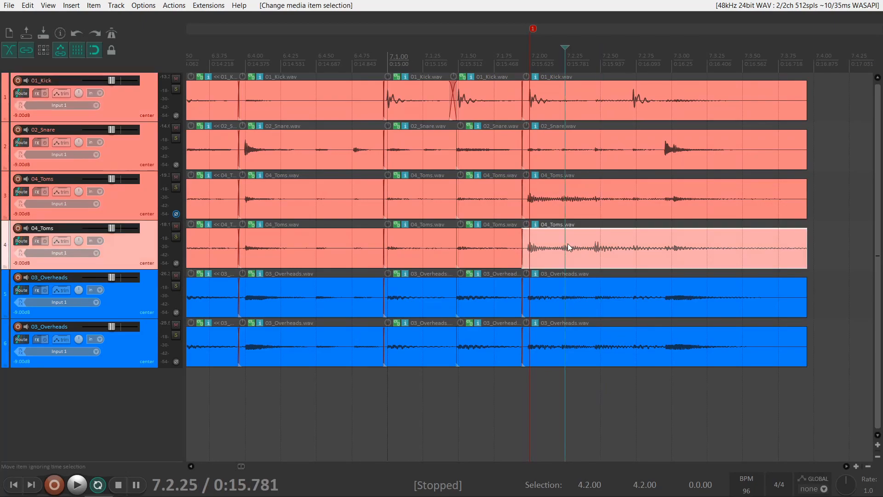
pyautogui.keyDown('ctrl'); pyautogui.click(564, 198); pyautogui.keyUp('ctrl')
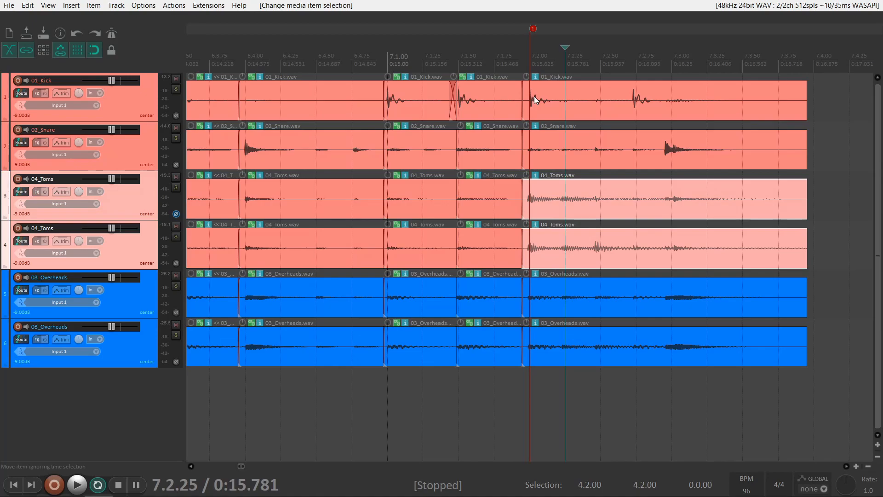
pyautogui.press('1')
pyautogui.scroll(2, 568, 125)
pyautogui.scroll(4, 567, 124)
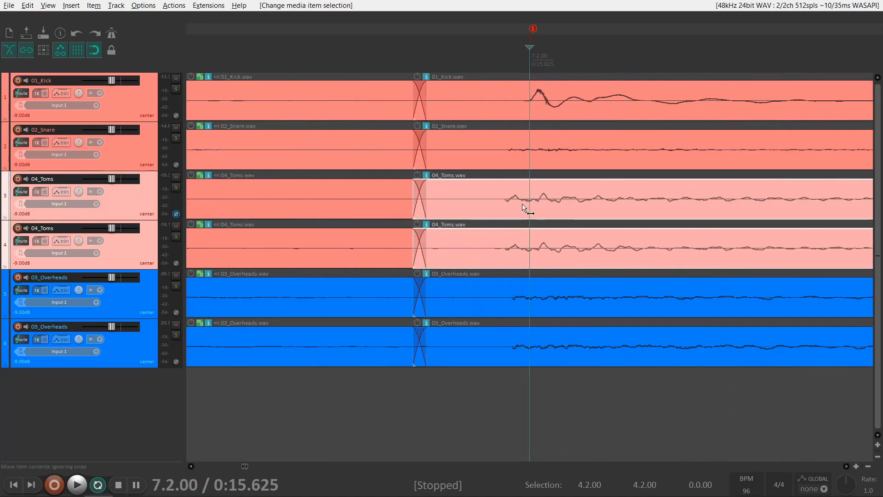
pyautogui.moveTo(523, 206); pyautogui.dragTo(543, 226)
pyautogui.scroll(-5, 577, 205)
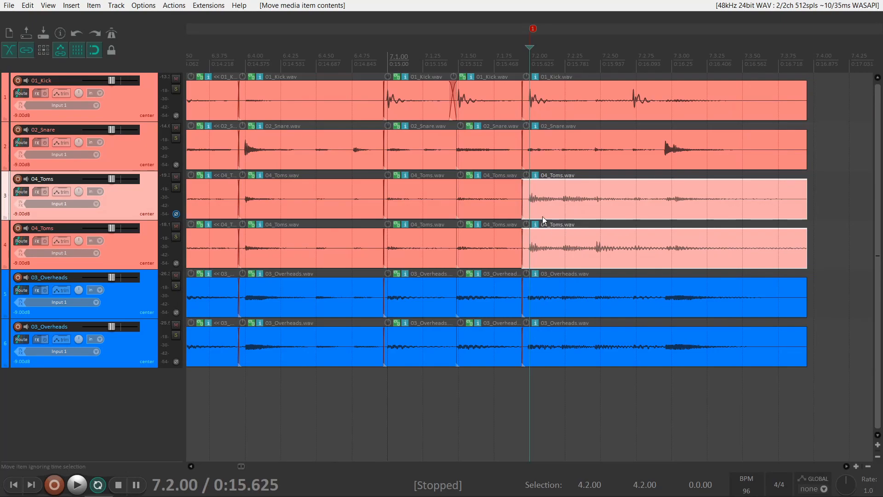
# - Turn off snapping and split the final slices on both tom tracks at 7.2.24, just before the second tom hit
pyautogui.scroll(-3, 548, 218)
pyautogui.click(548, 61)
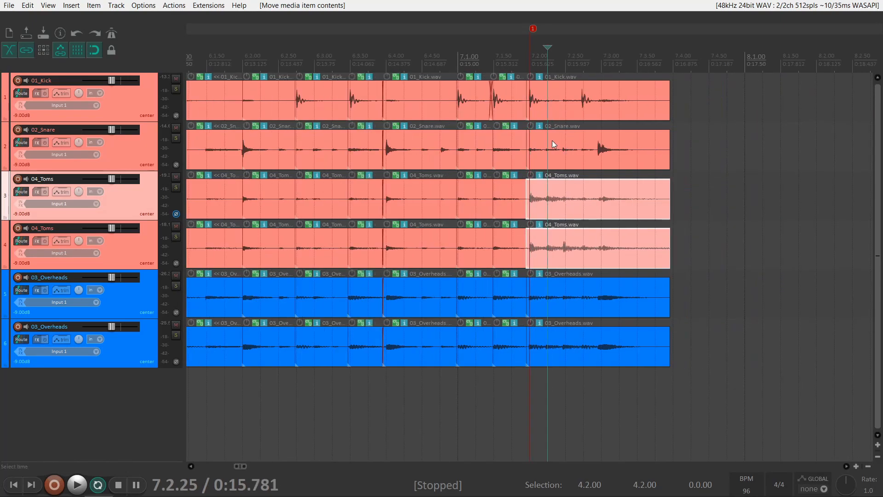
pyautogui.scroll(8, 557, 192)
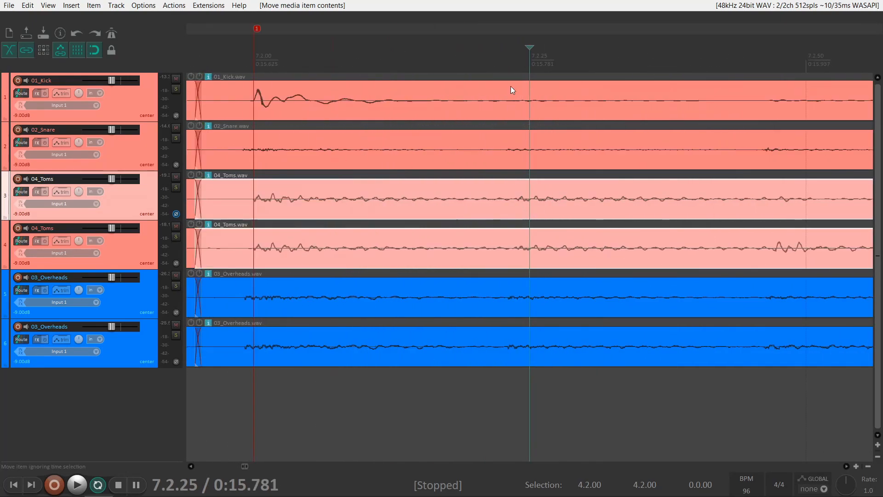
pyautogui.hotkey('alt', 's')
pyautogui.click(515, 196)
pyautogui.keyDown('ctrl'); pyautogui.click(522, 260); pyautogui.keyUp('ctrl')
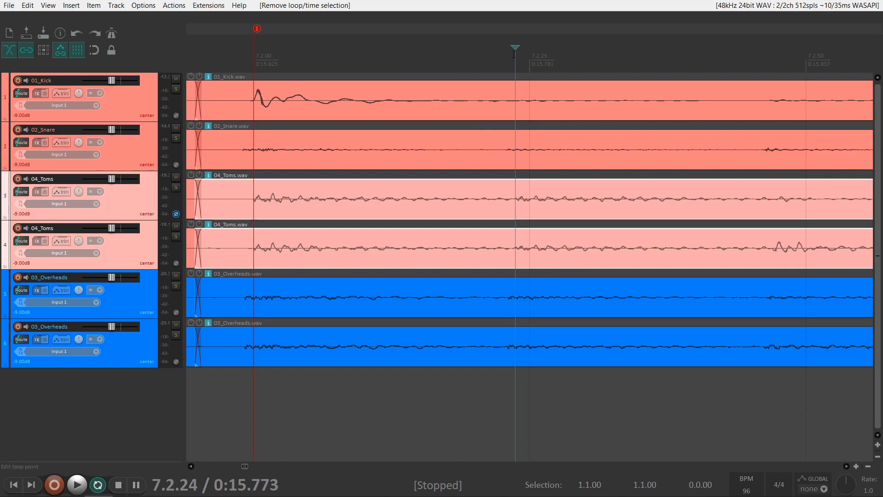
pyautogui.press('s')
# - Slide the new tom slices' contents onto 7.2.25 and extend their starts back to about 7.2.21 into a crossfade
pyautogui.moveTo(533, 213); pyautogui.dragTo(513, 203)
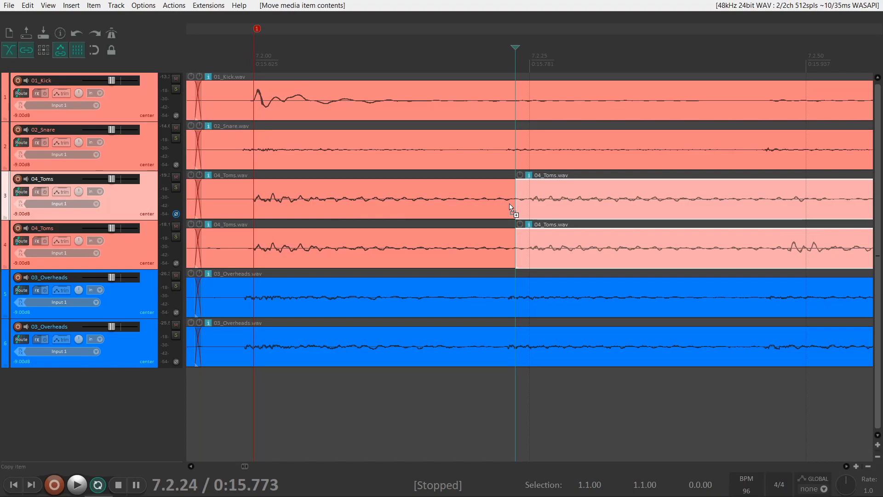
pyautogui.click(500, 249)
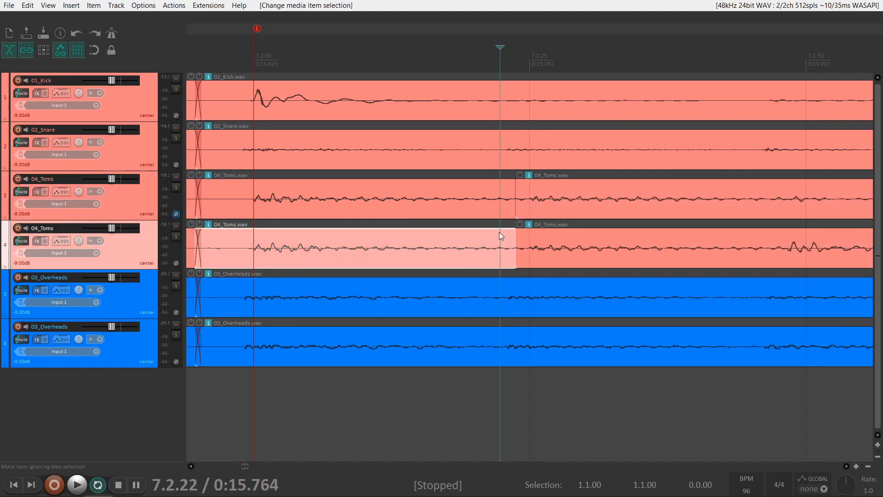
pyautogui.keyDown('ctrl'); pyautogui.click(497, 207); pyautogui.keyUp('ctrl')
pyautogui.moveTo(514, 210); pyautogui.dragTo(530, 268)
pyautogui.moveTo(516, 206); pyautogui.dragTo(488, 217)
pyautogui.scroll(-2, 589, 189)
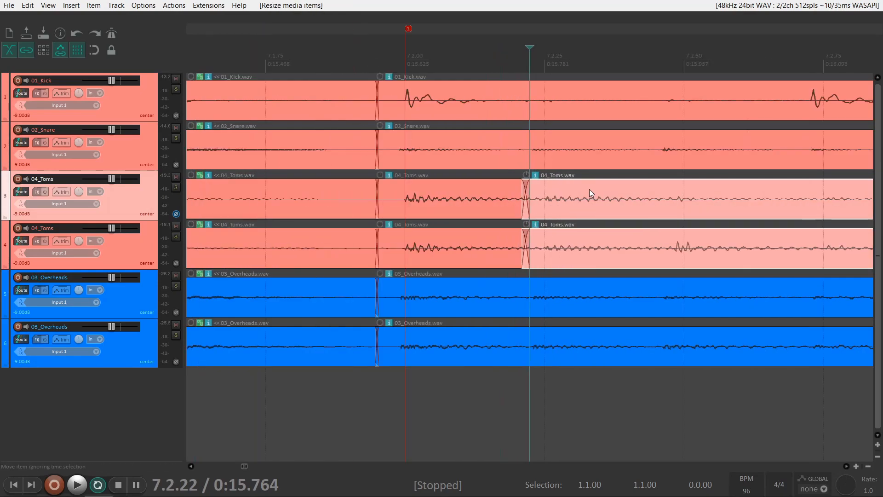
# - Split the final slices on both tom tracks at 7.2.48, just before the third tom hit
pyautogui.scroll(-1, 620, 202)
pyautogui.click(631, 251)
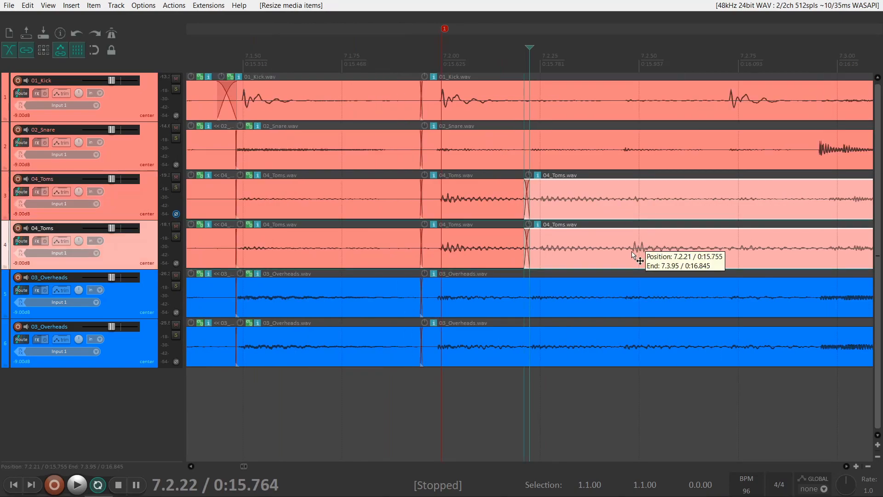
pyautogui.scroll(3, 643, 247)
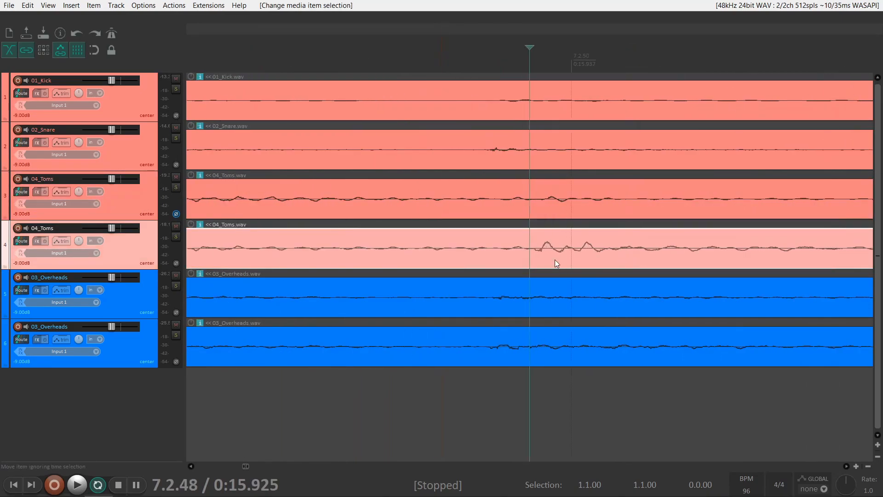
pyautogui.moveTo(560, 271); pyautogui.dragTo(536, 192)
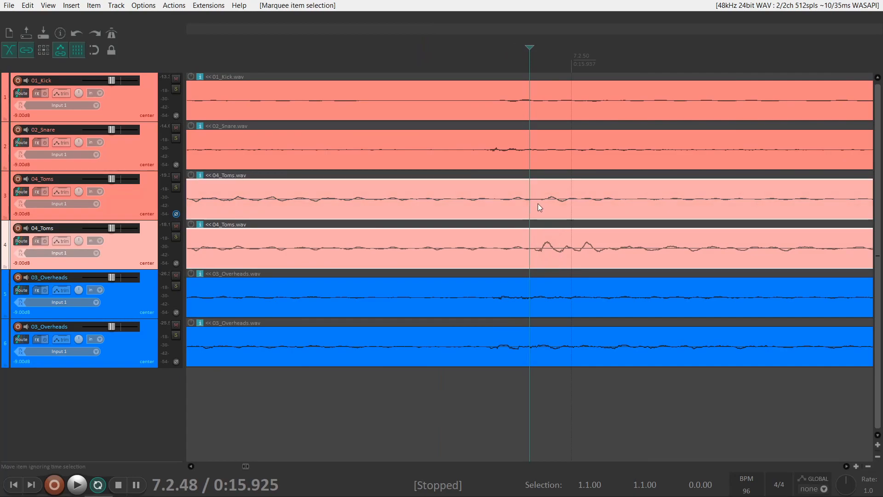
pyautogui.click(542, 172)
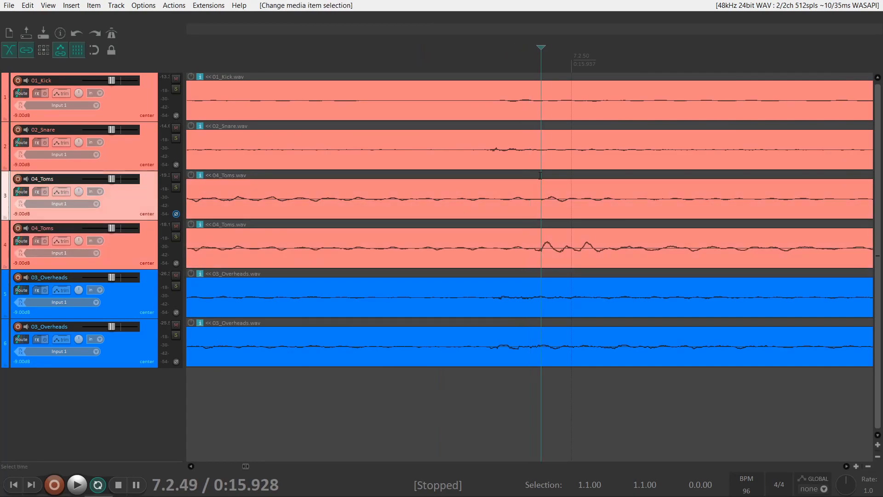
pyautogui.moveTo(541, 48); pyautogui.dragTo(533, 52)
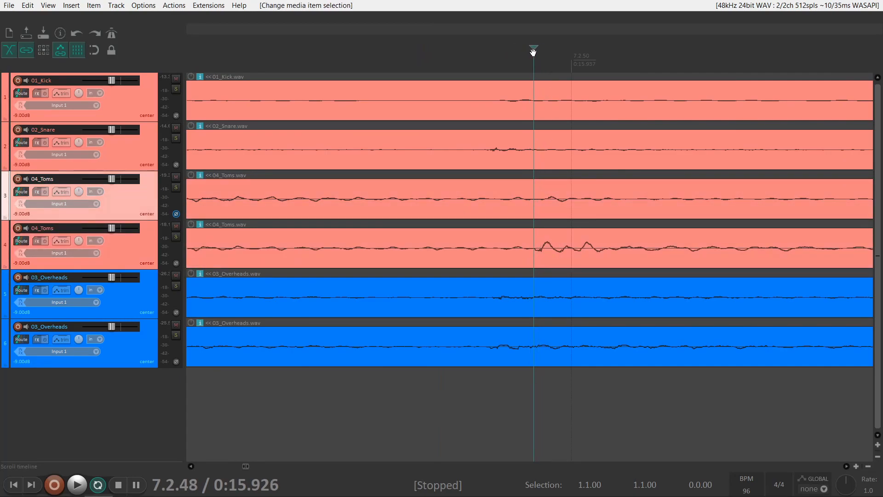
pyautogui.moveTo(552, 270); pyautogui.dragTo(530, 197)
pyautogui.press('s')
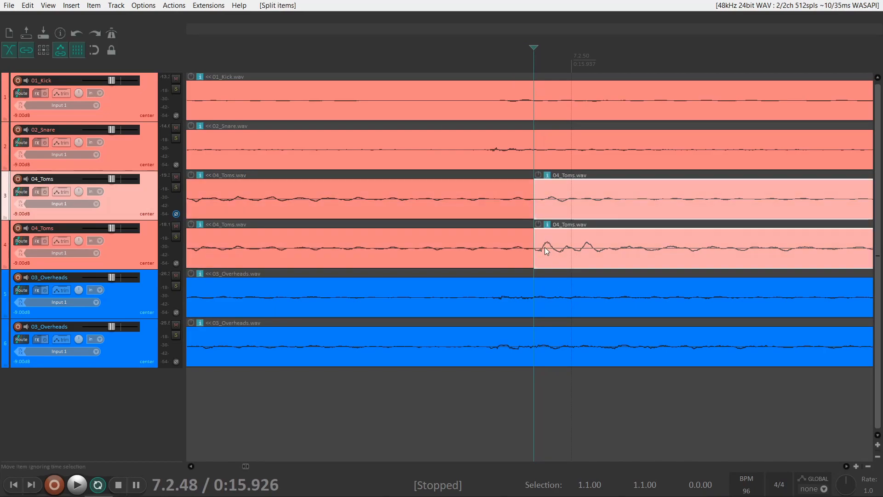
# - Slide the new tom slices' contents later so the hit starts just past 7.2.50, and extend their starts back to about 7.2.46 into a crossfade
pyautogui.moveTo(547, 250); pyautogui.dragTo(588, 262)
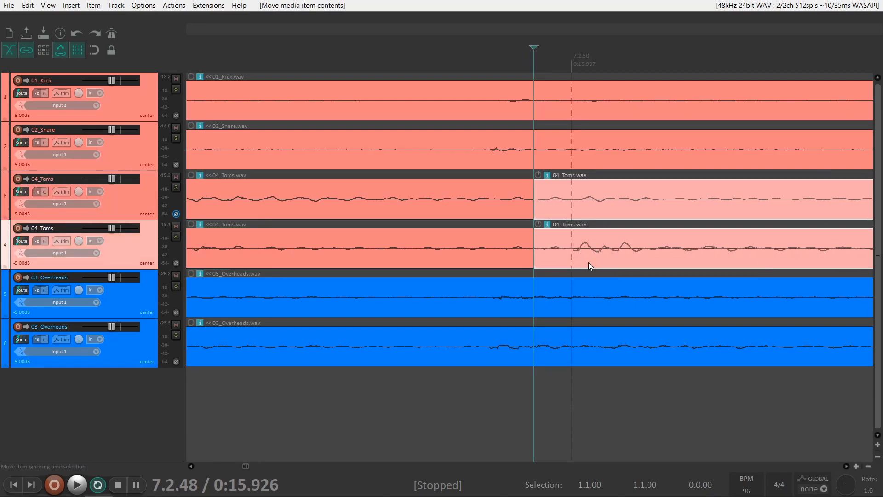
pyautogui.click(565, 276)
pyautogui.moveTo(520, 273); pyautogui.dragTo(476, 255)
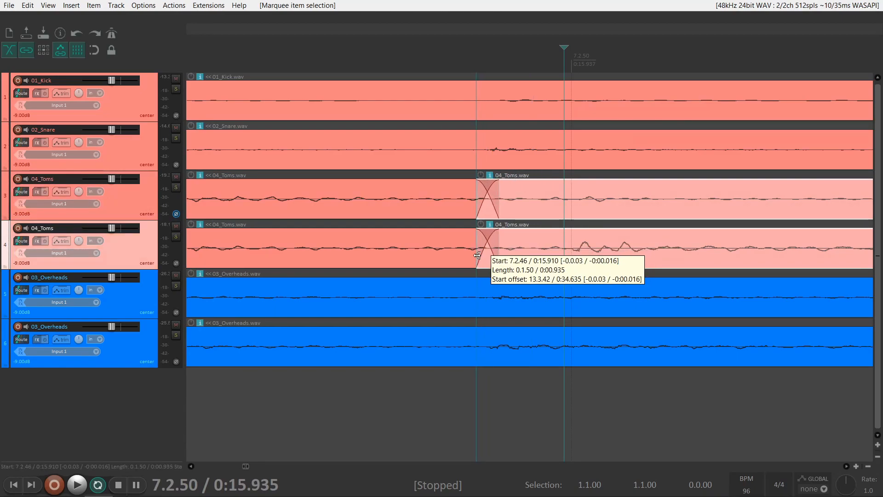
pyautogui.scroll(-6, 698, 235)
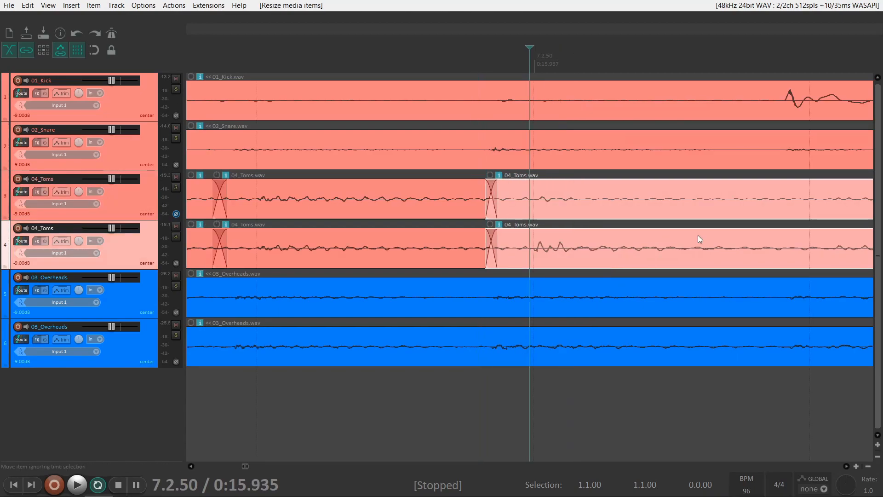
pyautogui.click(592, 171)
pyautogui.scroll(8, 615, 192)
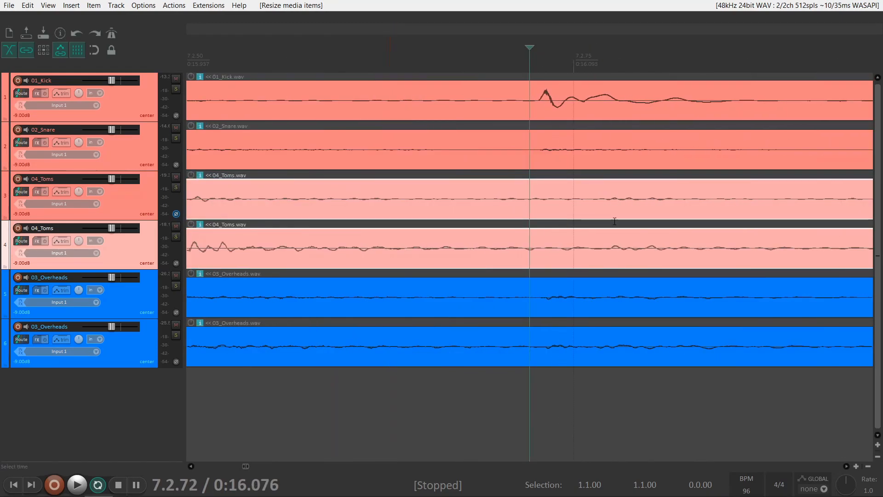
pyautogui.moveTo(611, 396); pyautogui.dragTo(531, 96)
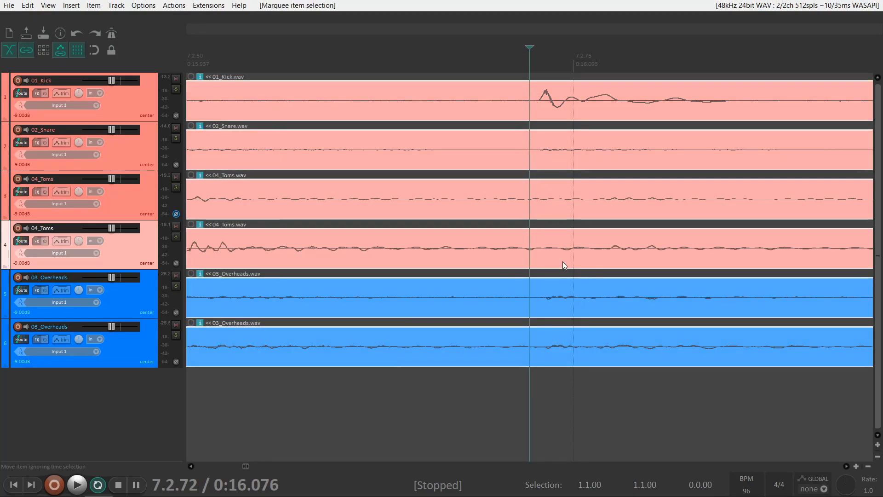
pyautogui.click(582, 402)
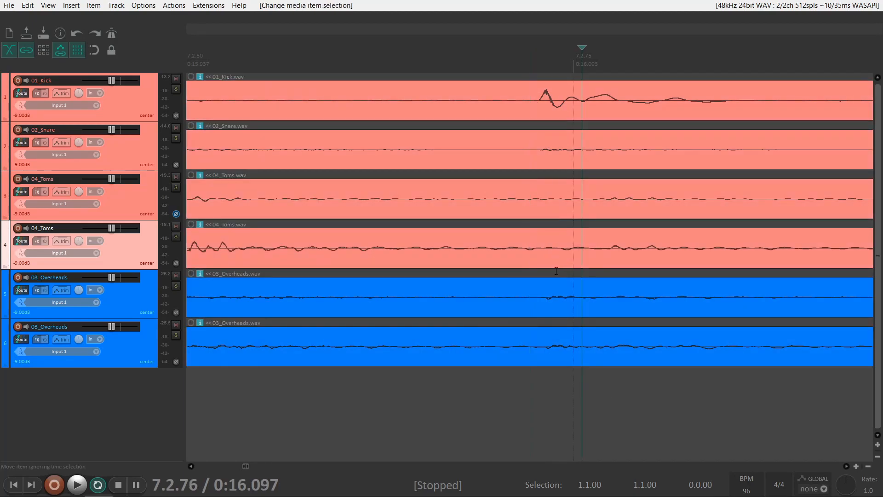
pyautogui.moveTo(553, 393); pyautogui.dragTo(522, 304)
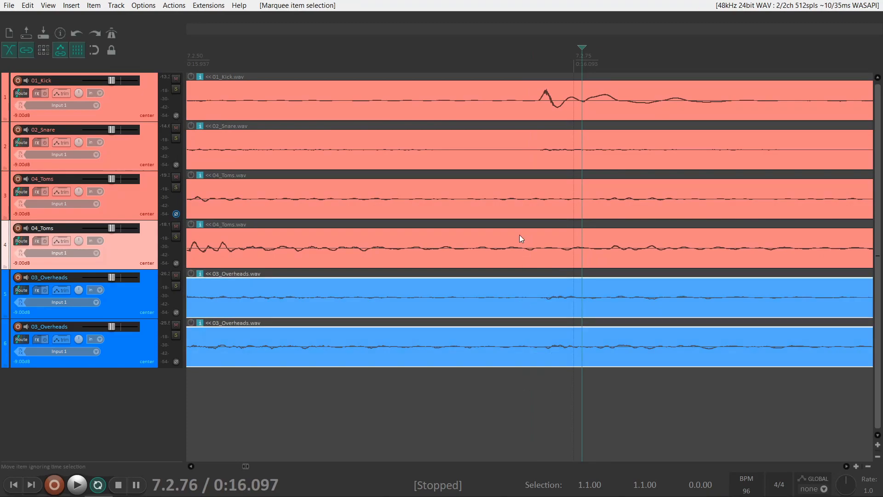
pyautogui.keyDown('shift'); pyautogui.click(530, 147); pyautogui.keyUp('shift')
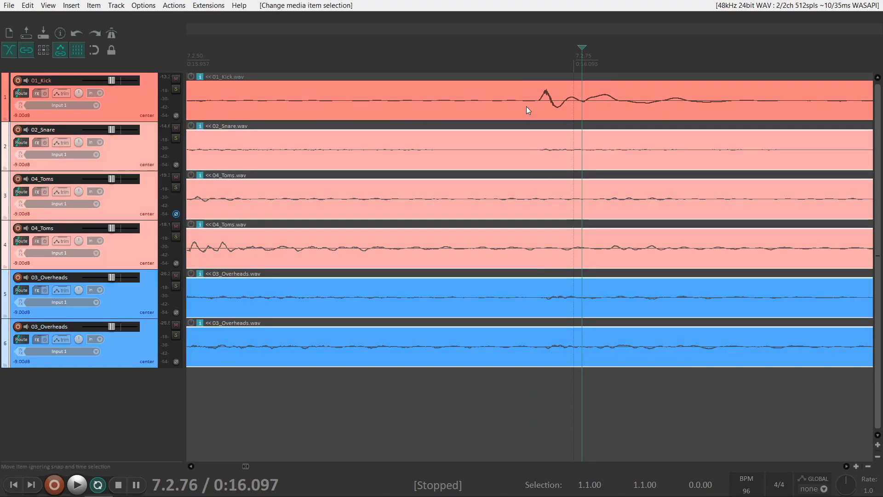
# - Split the final slices on the kick, snare and both overhead tracks at 7.2.73, just before the last kick hit, leaving the toms uncut
pyautogui.click(540, 388)
pyautogui.moveTo(540, 388); pyautogui.dragTo(507, 305)
pyautogui.keyDown('ctrl'); pyautogui.click(515, 155); pyautogui.keyUp('ctrl')
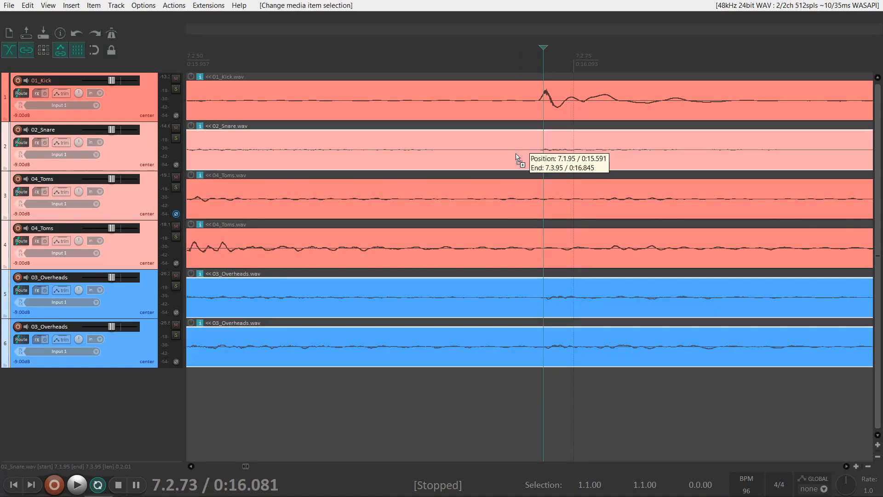
pyautogui.keyDown('ctrl'); pyautogui.click(510, 103); pyautogui.keyUp('ctrl')
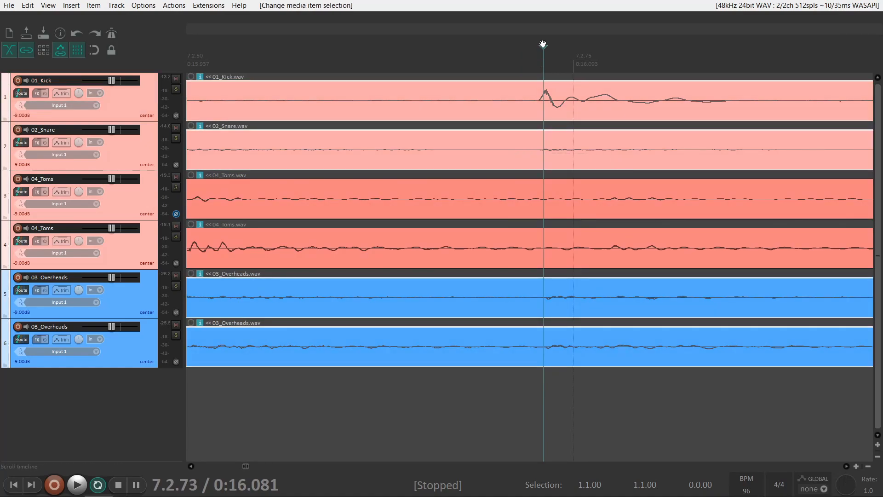
pyautogui.click(543, 44)
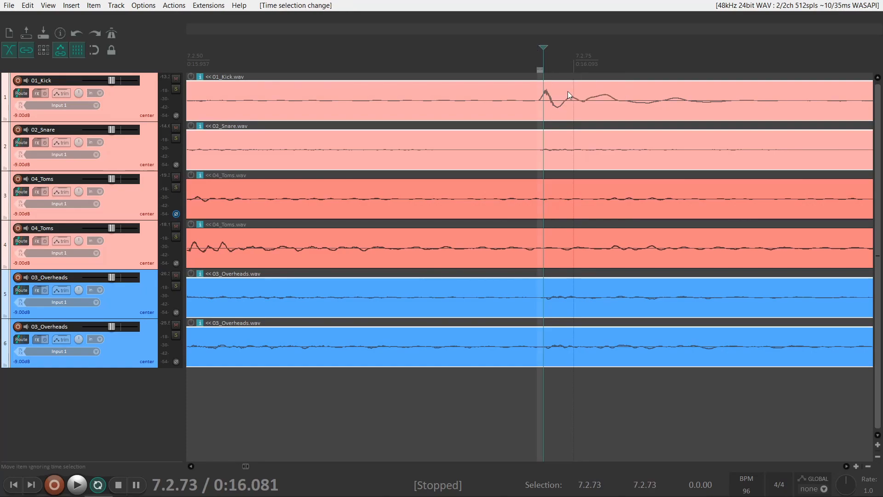
pyautogui.scroll(5, 591, 170)
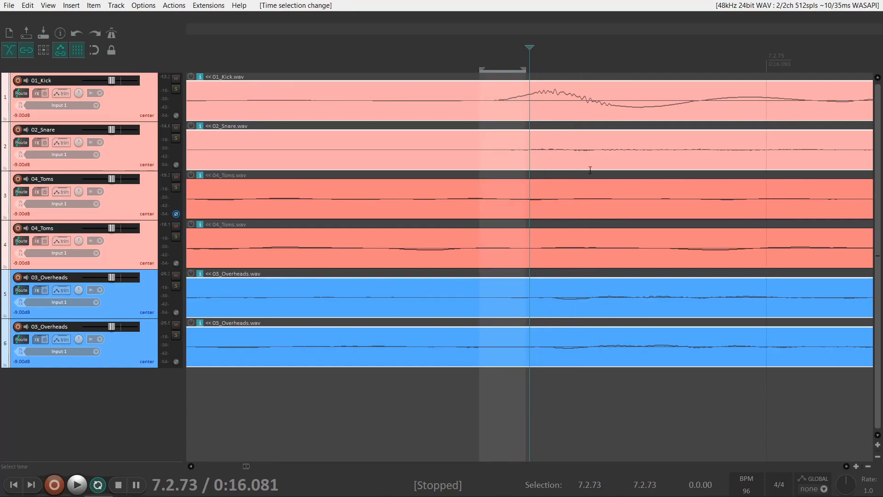
pyautogui.click(519, 51)
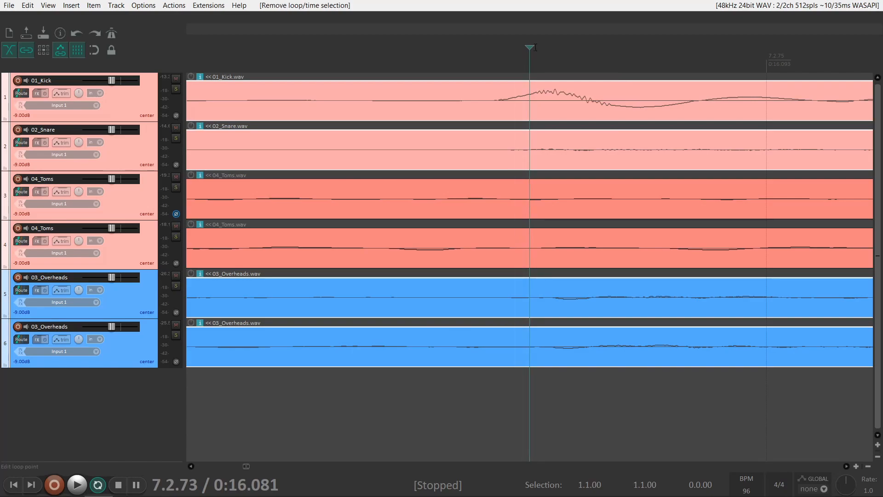
pyautogui.moveTo(529, 48); pyautogui.dragTo(500, 56)
pyautogui.press('s')
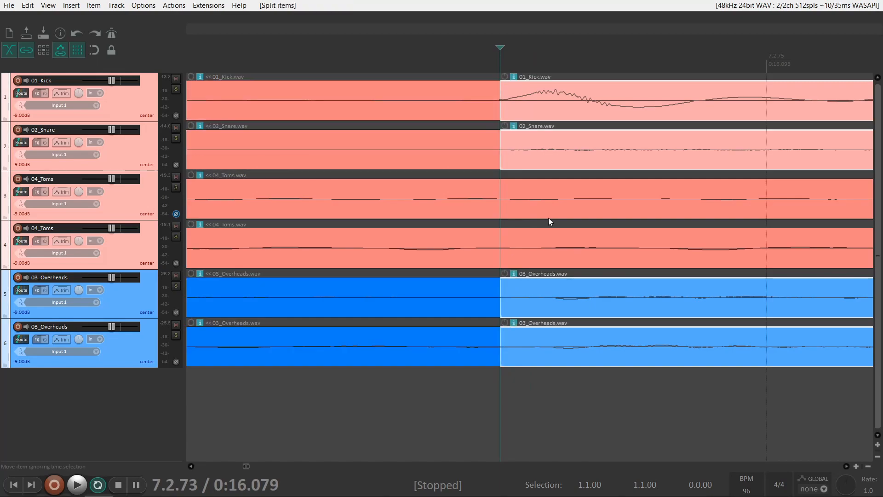
# - Slide the contents of the new kick, snare and overhead slices later so the kick starts on 7.2.75
pyautogui.scroll(4, 551, 217)
pyautogui.scroll(2, 565, 125)
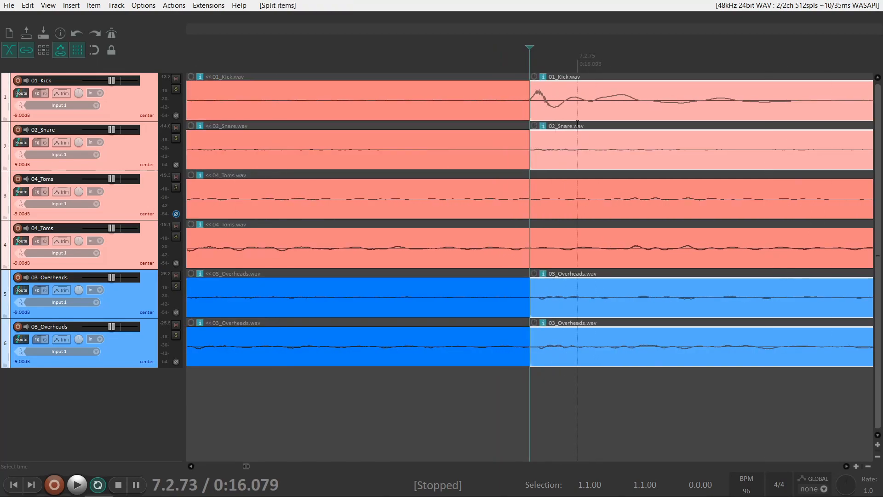
pyautogui.moveTo(540, 101); pyautogui.dragTo(592, 115)
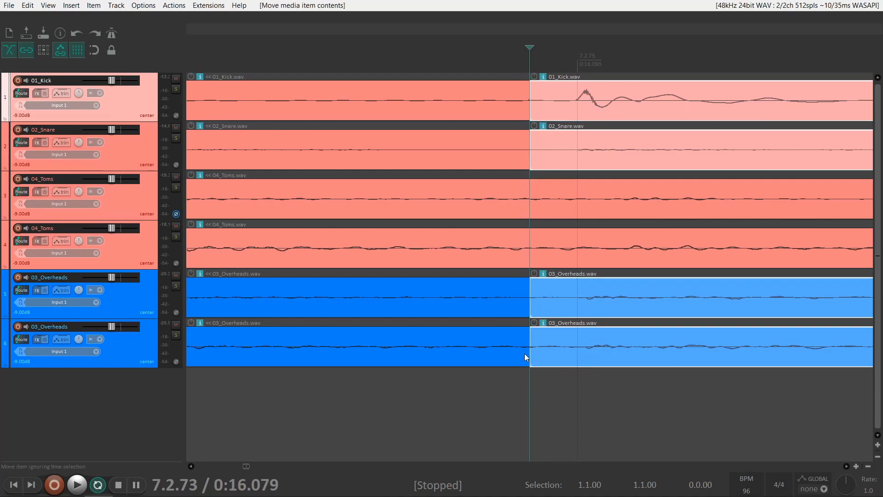
# - Fill the gap between the last kick, snare and overhead slices with a trigger pad of 0 ms and a 5 ms equal-gain crossfade
pyautogui.moveTo(619, 413); pyautogui.dragTo(425, 55)
pyautogui.scroll(-2, 594, 299)
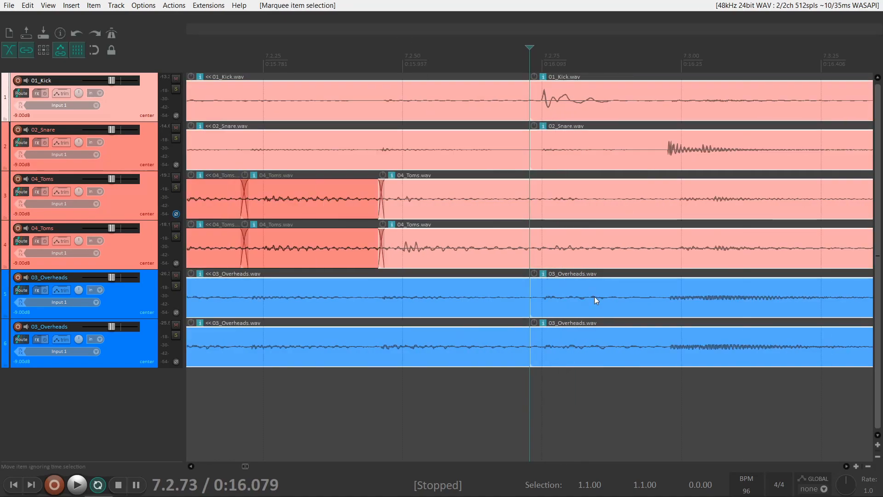
pyautogui.scroll(-1, 593, 297)
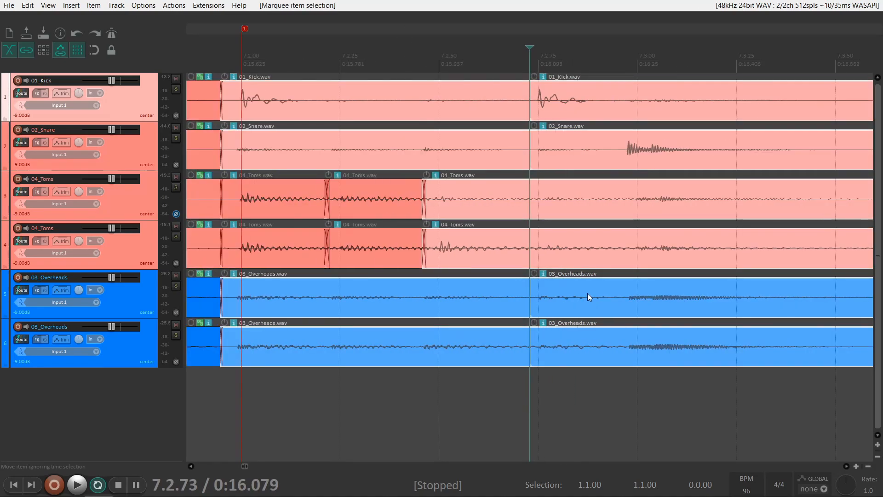
pyautogui.press('f')
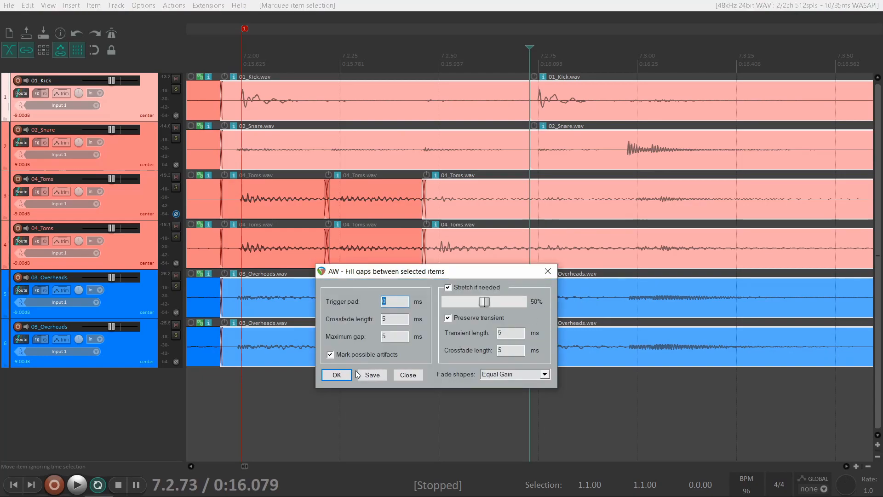
pyautogui.click(338, 376)
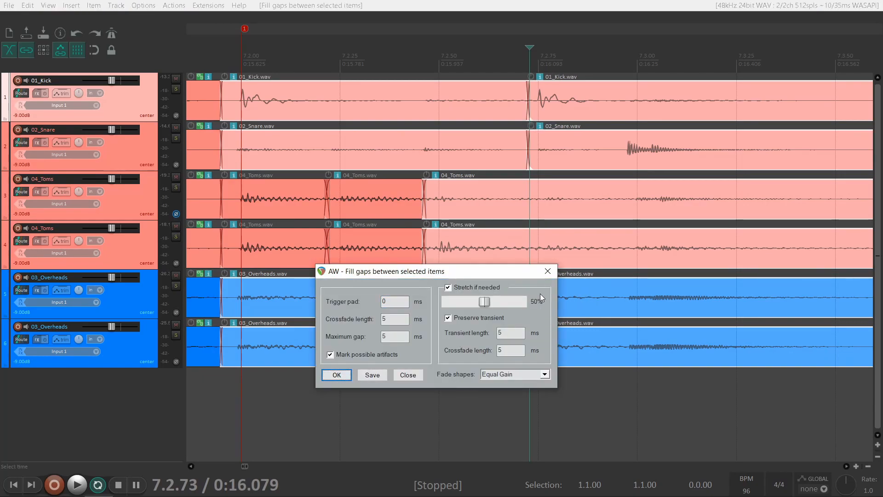
pyautogui.click(548, 271)
# - Examine the timing of the final snare hit against the 7.3.00 grid line
pyautogui.scroll(1, 575, 280)
pyautogui.scroll(-1, 575, 280)
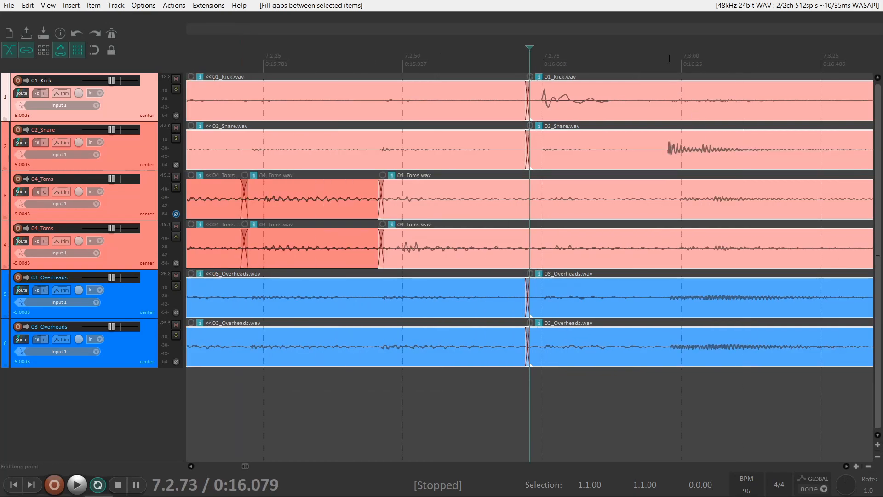
pyautogui.click(669, 58)
pyautogui.scroll(-3, 699, 261)
pyautogui.click(598, 331)
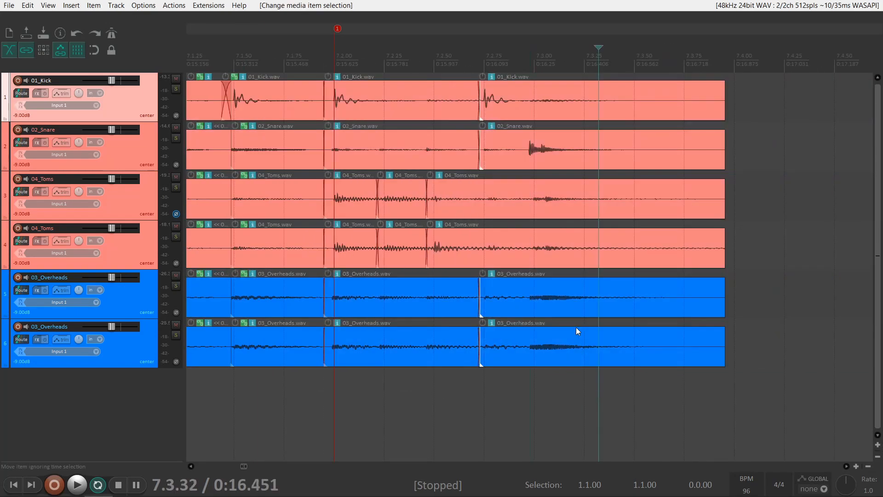
pyautogui.scroll(1, 573, 217)
pyautogui.click(436, 69)
pyautogui.scroll(1, 441, 150)
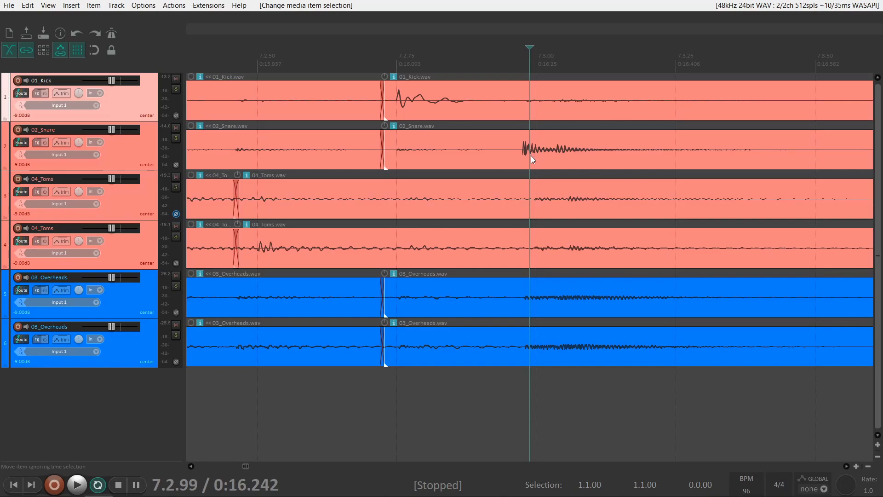
pyautogui.scroll(-1, 530, 155)
pyautogui.scroll(2, 531, 156)
pyautogui.scroll(-2, 531, 156)
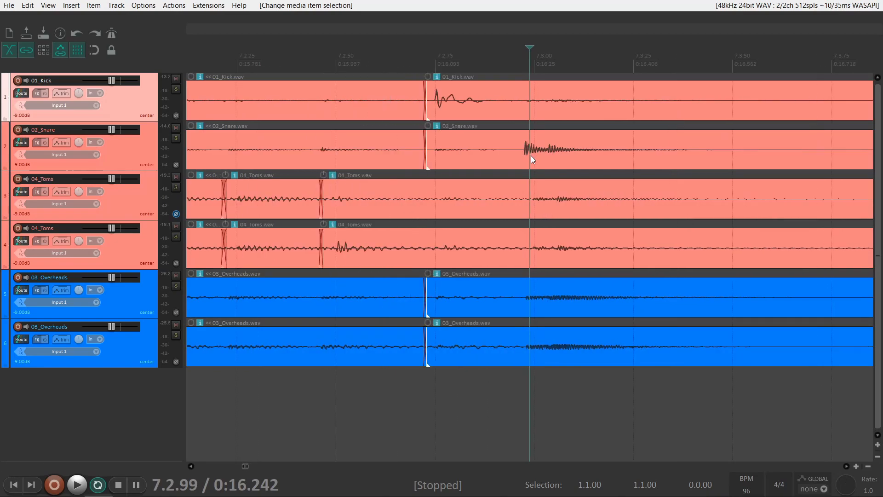
pyautogui.scroll(-2, 530, 155)
# - Play back the edited tom fill from marker 1 at 7.2.00
pyautogui.press('1')
pyautogui.press('space')
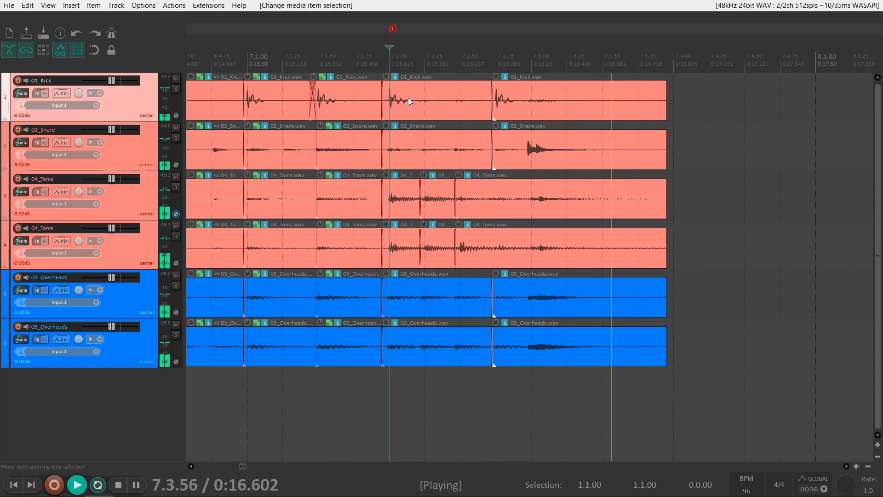
pyautogui.press('space')
# - Turn on the metronome and play the passage from 6.2.90 into the tom fill, returning the cursor to marker 1
pyautogui.click(111, 34)
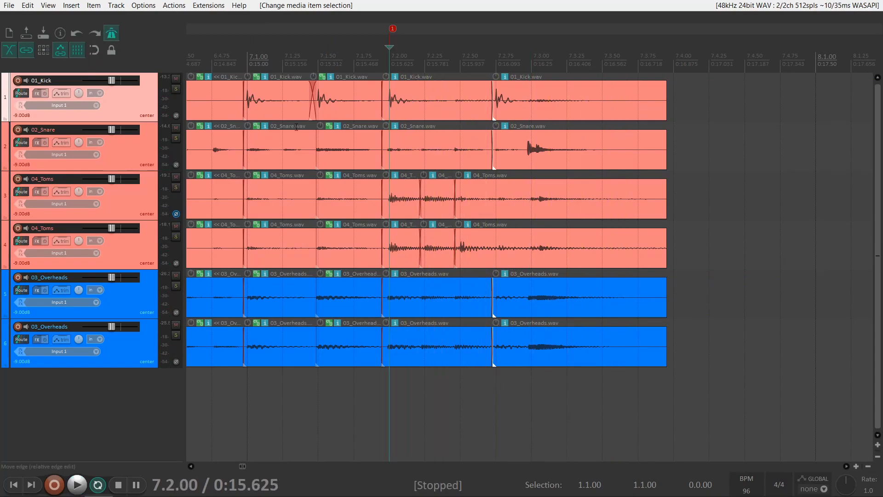
pyautogui.scroll(-2, 486, 164)
pyautogui.click(308, 64)
pyautogui.press('space')
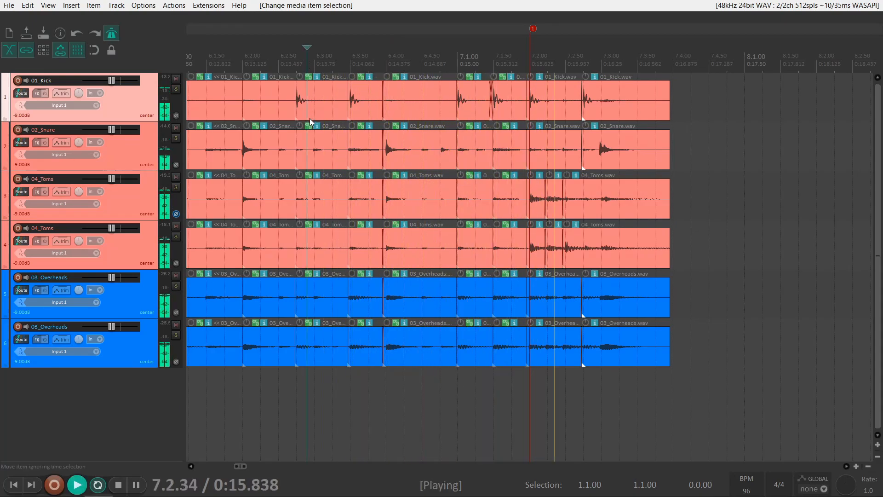
pyautogui.press('space')
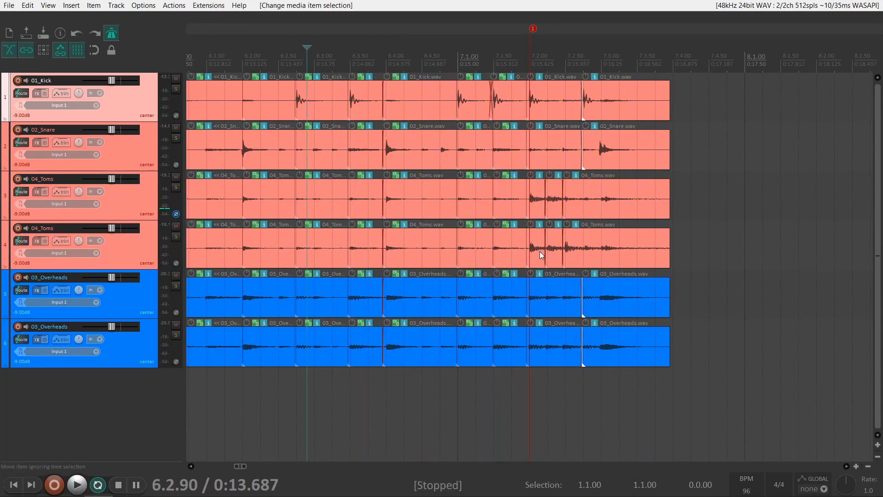
pyautogui.press('1')
pyautogui.scroll(5, 515, 297)
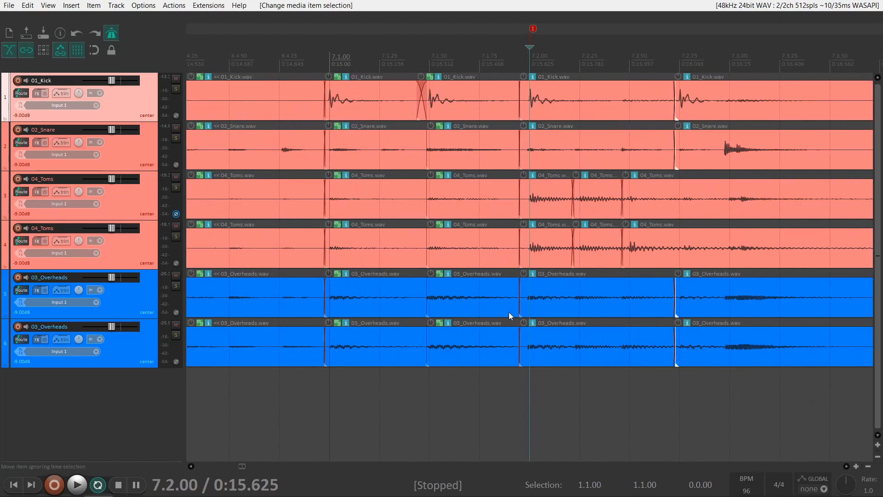
# - Recheck the position of the closing snare hit against the 7.3.00 grid line
pyautogui.scroll(-3, 574, 299)
pyautogui.click(707, 418)
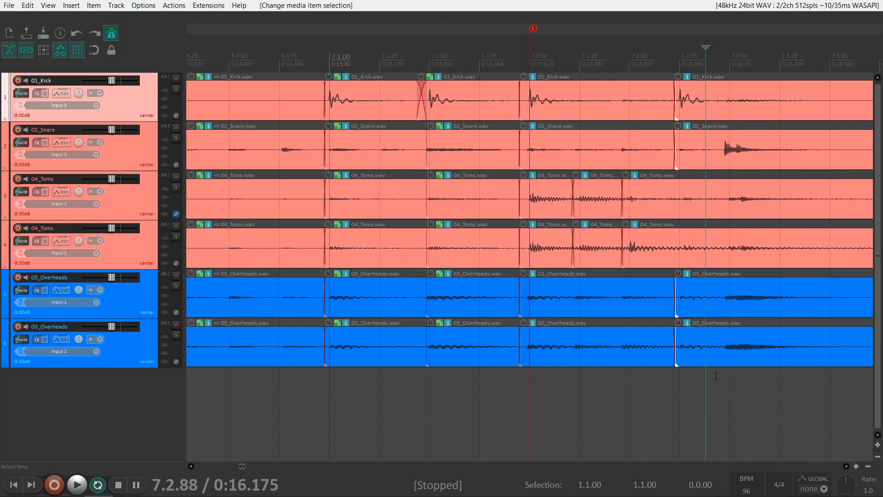
pyautogui.scroll(4, 710, 395)
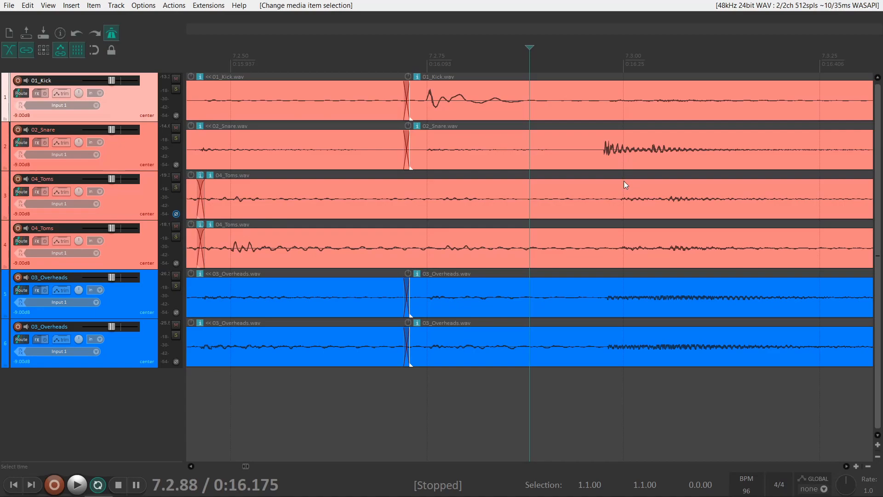
pyautogui.scroll(-3, 624, 180)
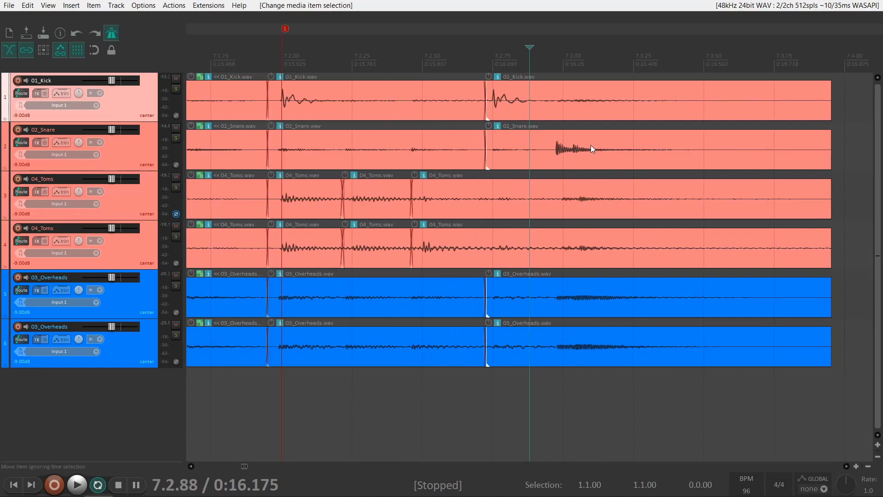
pyautogui.scroll(-2, 608, 191)
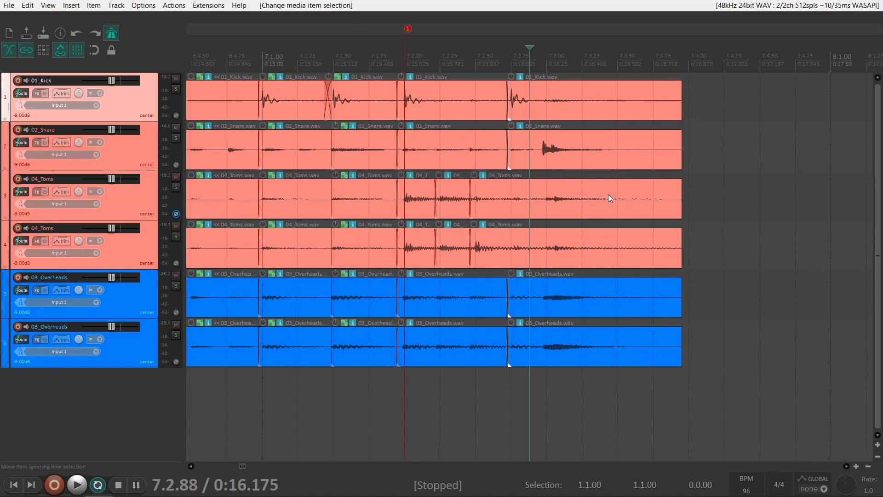
# - Play the whole edited drum recording with the metronome from 1.1.00 and stop playback near the closing fill
pyautogui.scroll(-2, 608, 194)
pyautogui.click(666, 274)
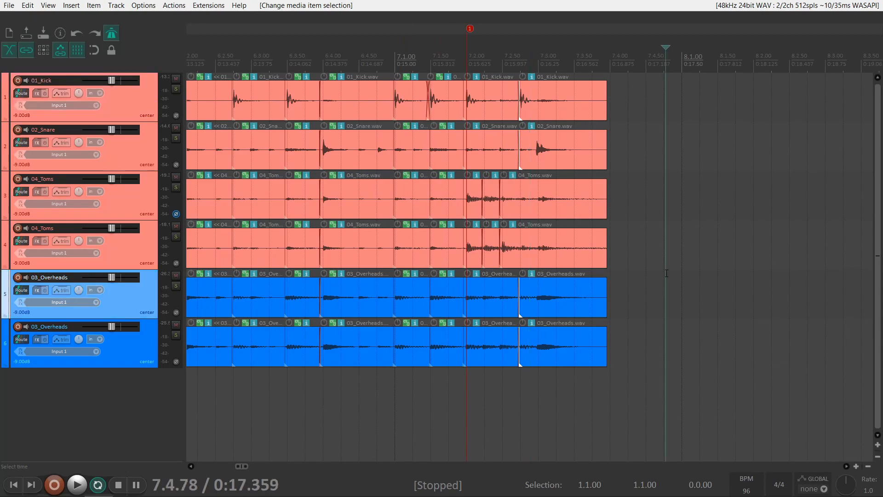
pyautogui.press('Home')
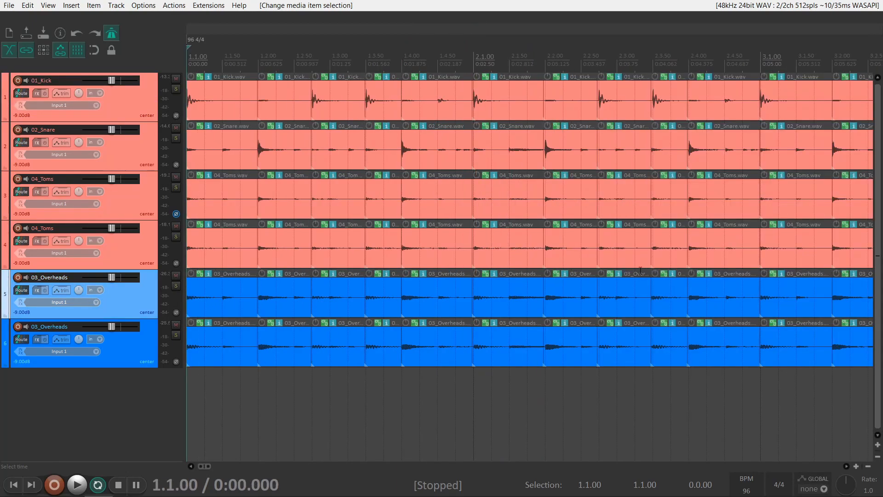
pyautogui.scroll(-6, 645, 270)
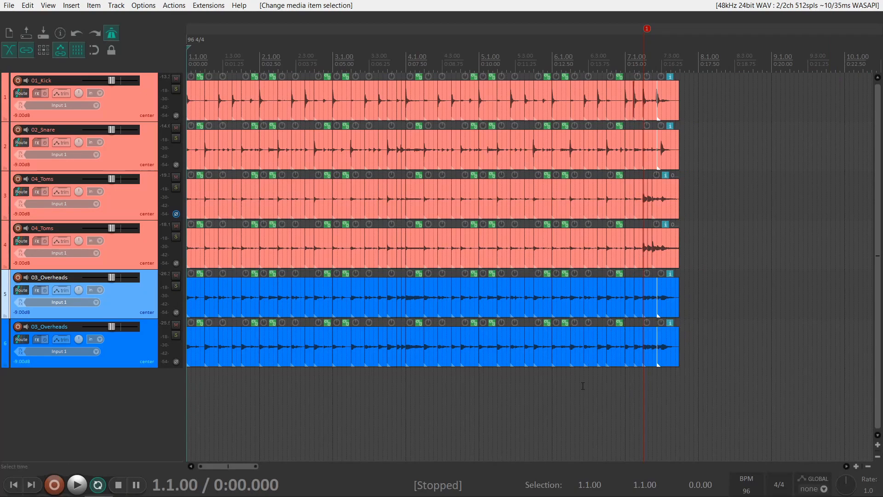
pyautogui.click(479, 432)
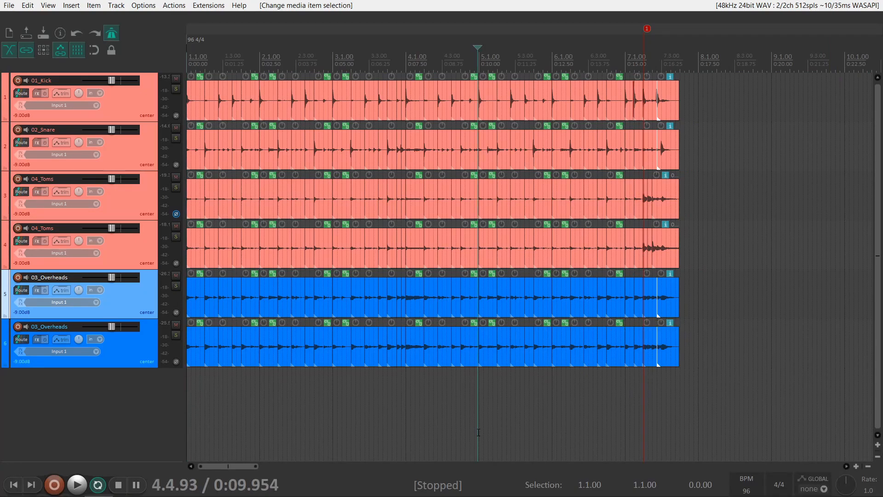
pyautogui.press('Home')
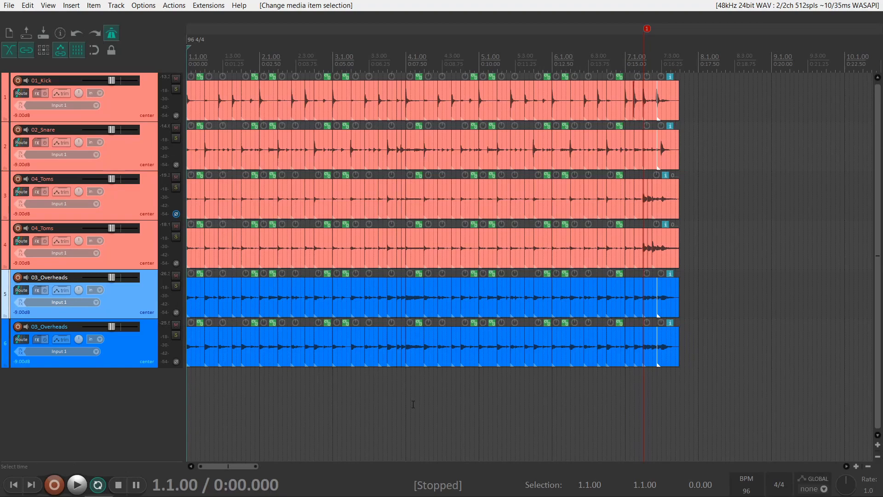
pyautogui.press('space')
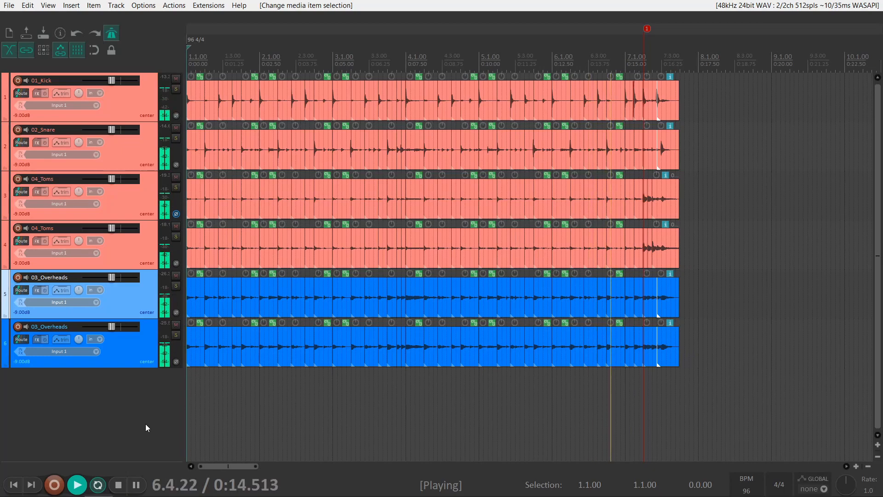
pyautogui.press('space')
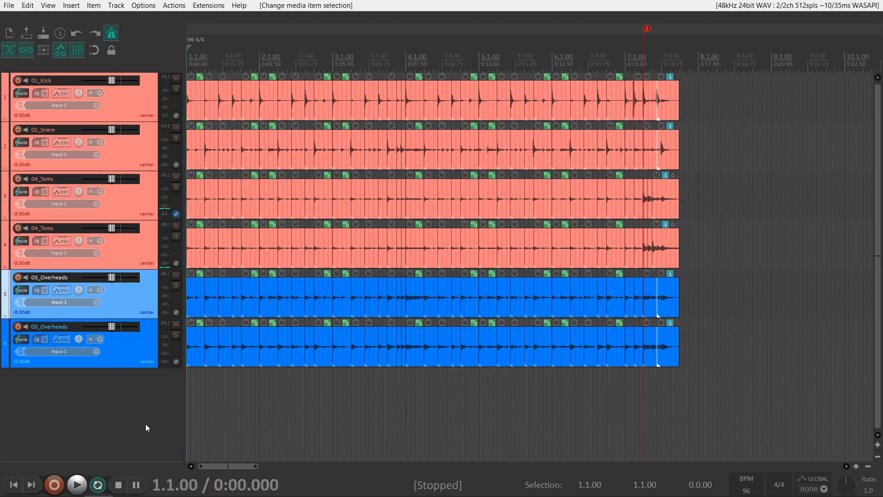